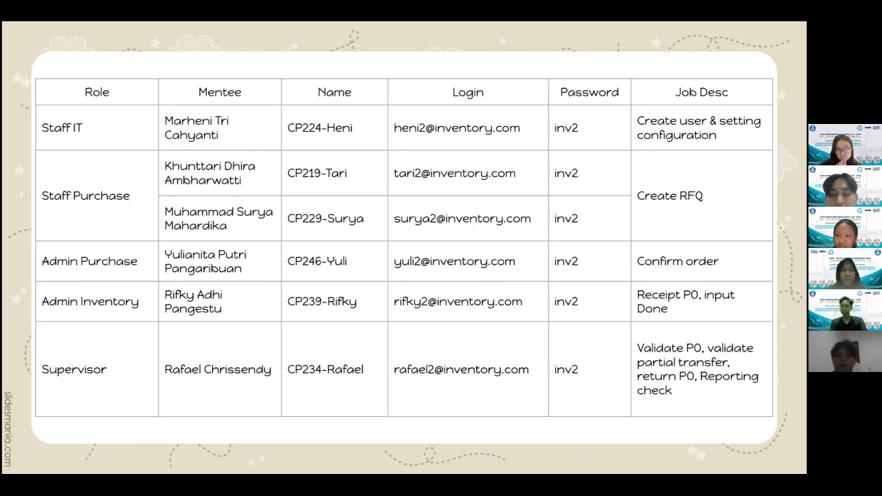
Open the list of internal users in the Settings app
left_click(587, 405)
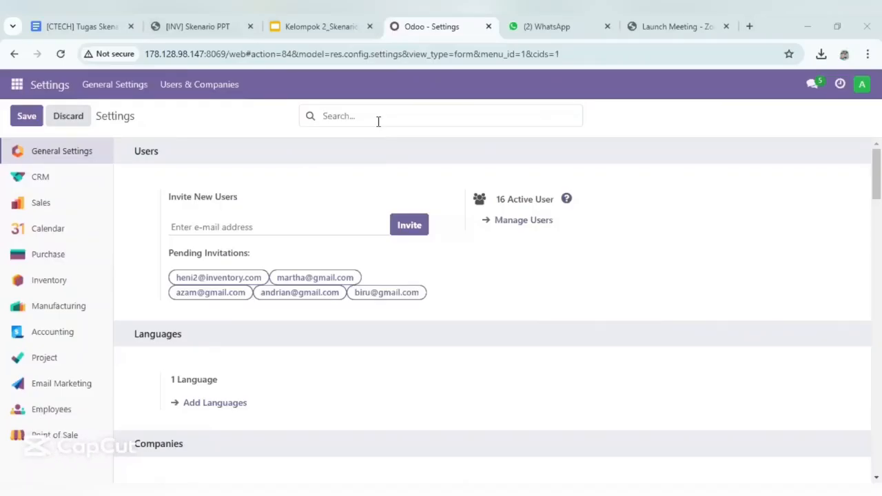
left_click(18, 87)
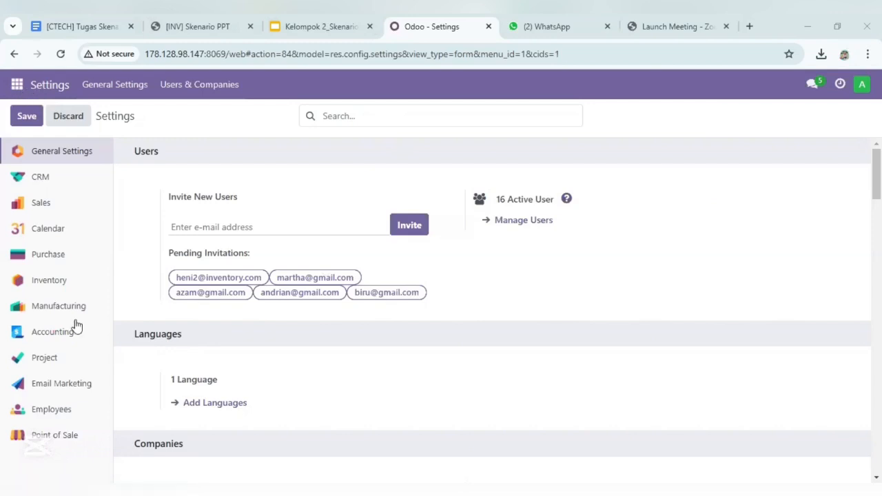
left_click(30, 375)
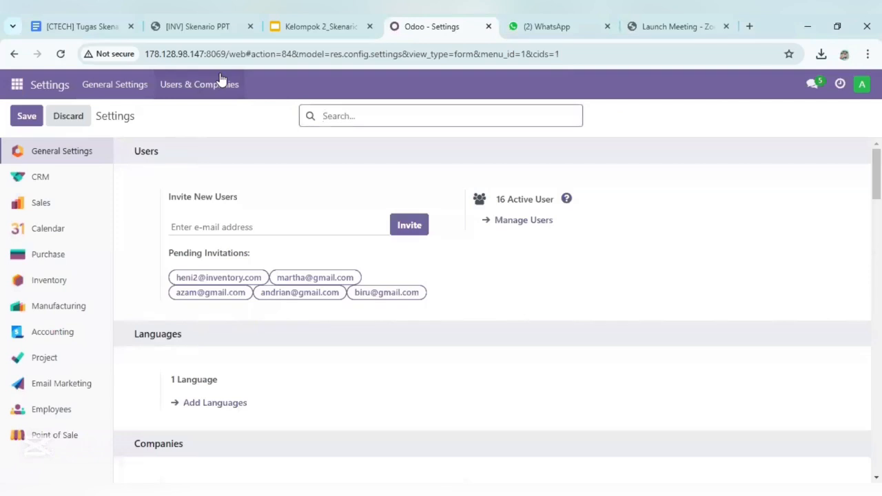
left_click(221, 81)
left_click(222, 117)
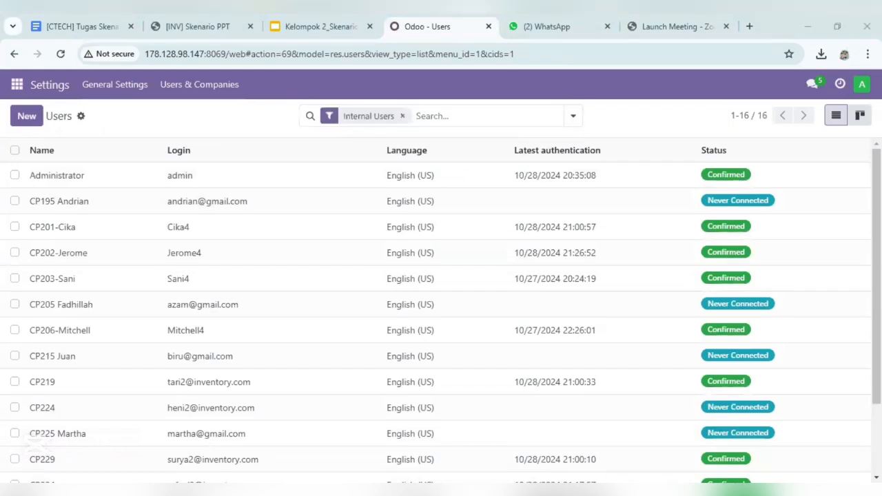
Load Book1.csv into the user records import and return to the Users list without running the import
left_click(77, 120)
left_click(81, 117)
left_click(115, 142)
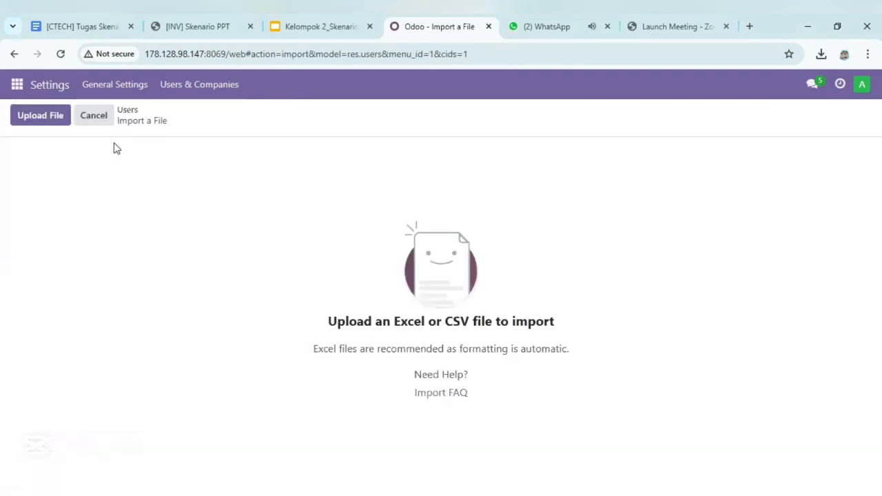
left_click(56, 120)
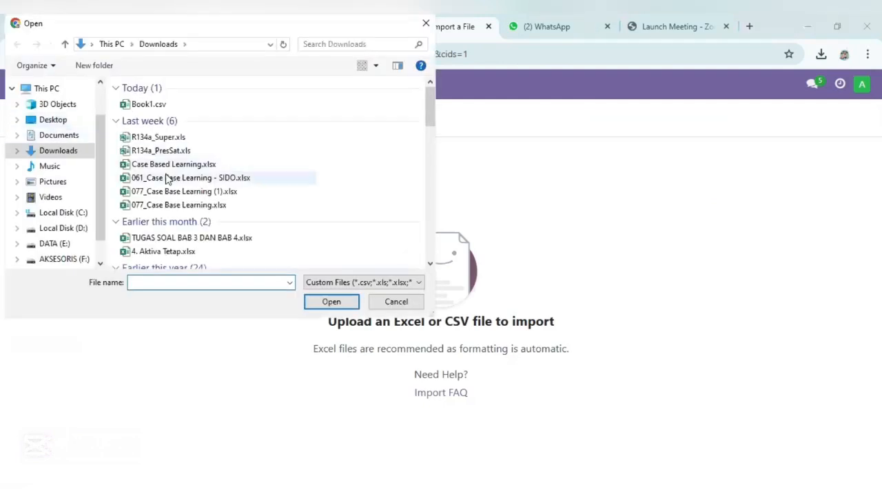
double_click(158, 108)
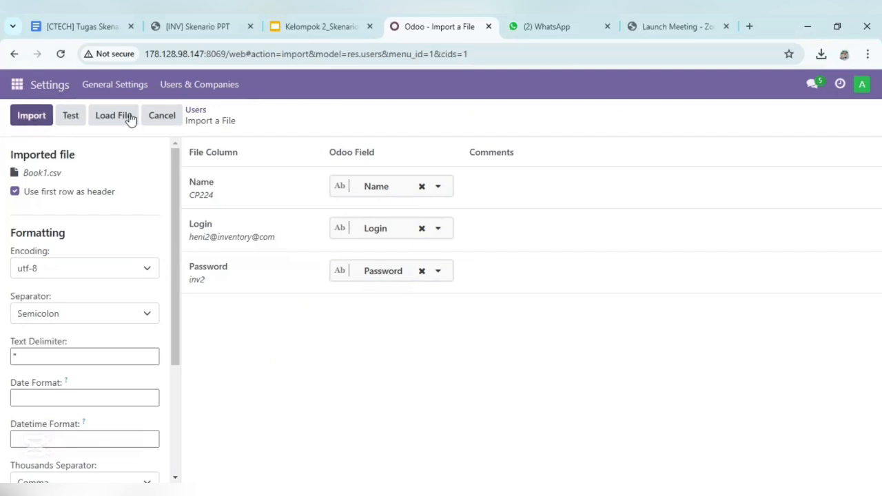
left_click(197, 112)
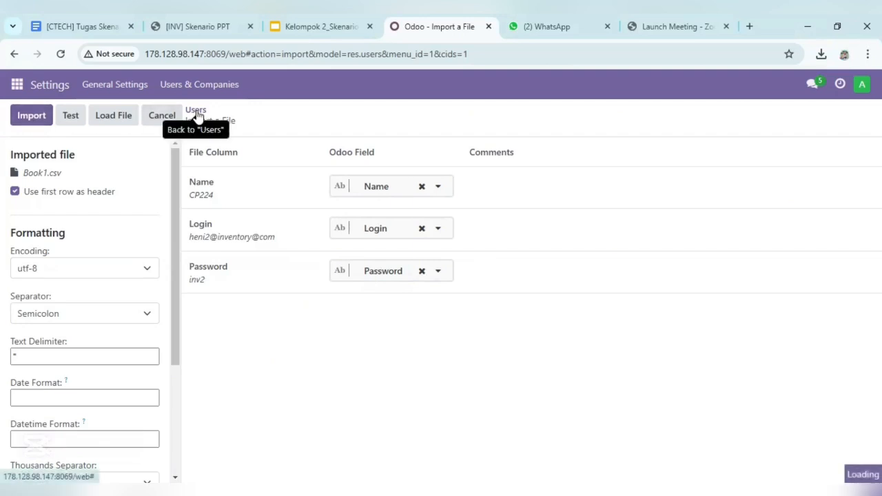
Review all access rights of user CP219, including its Purchase level, and return to the Users list
scroll(204, 356, "down", 2)
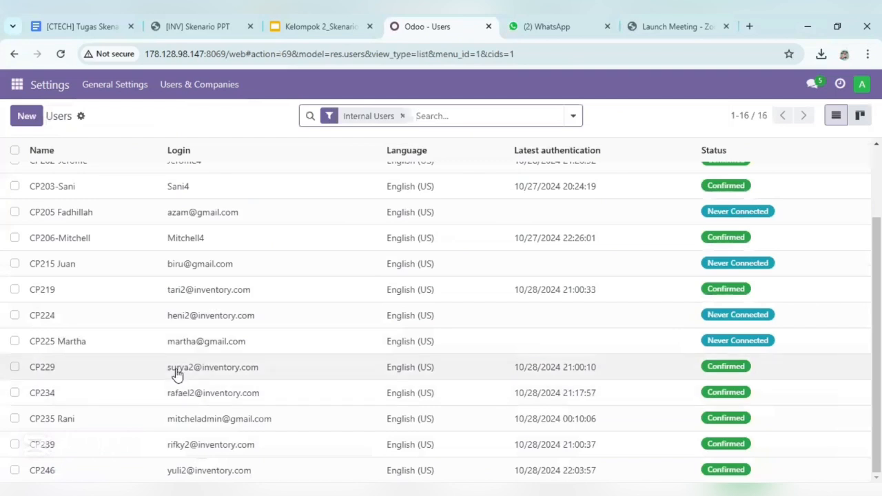
double_click(223, 290)
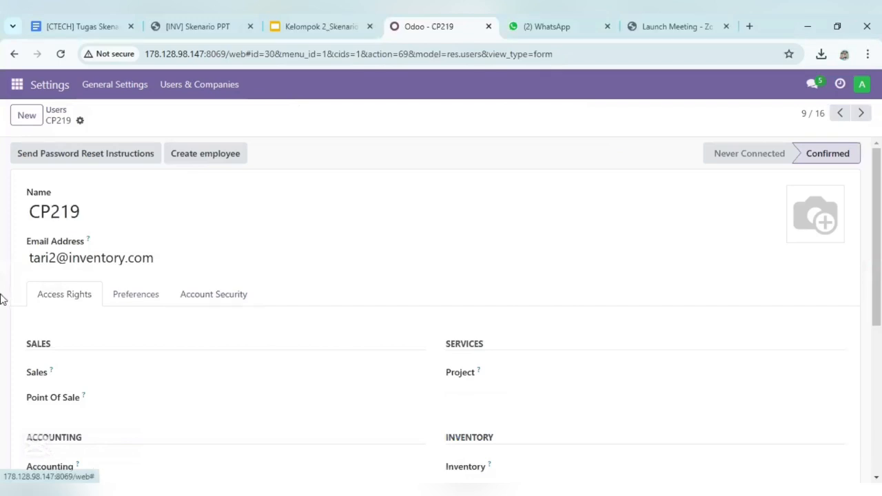
scroll(386, 392, "down", 2)
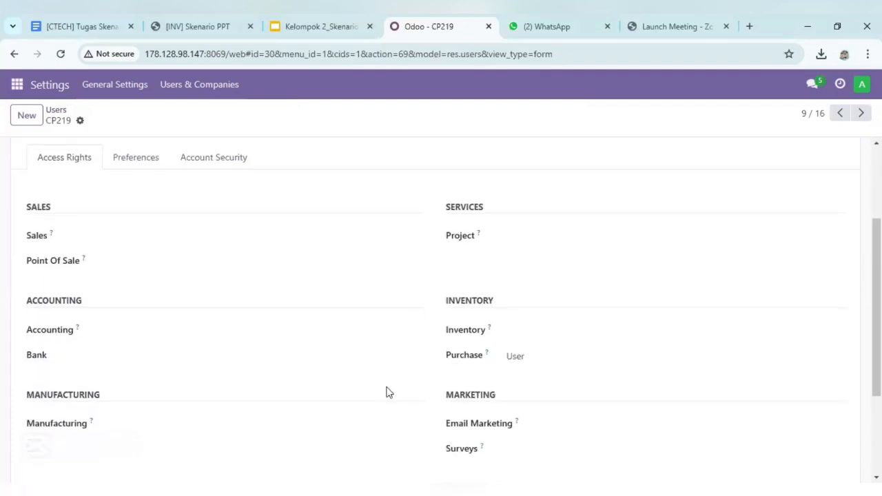
scroll(387, 391, "down", 1)
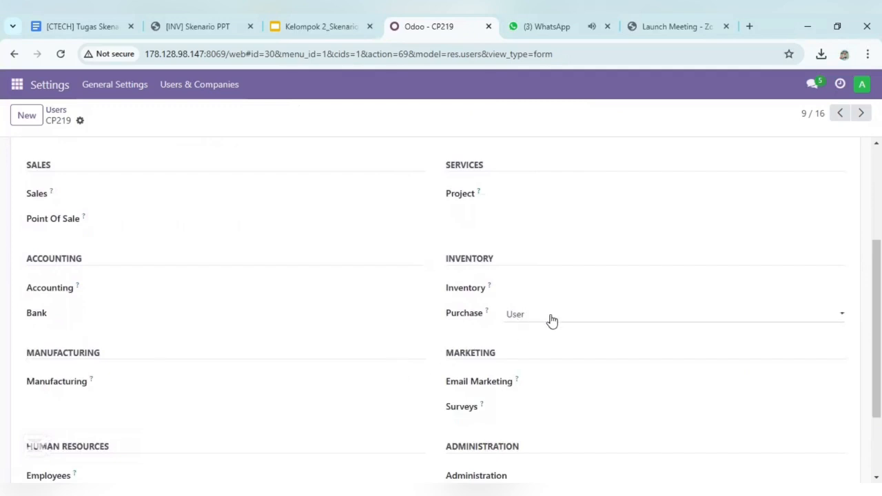
scroll(329, 316, "down", 2)
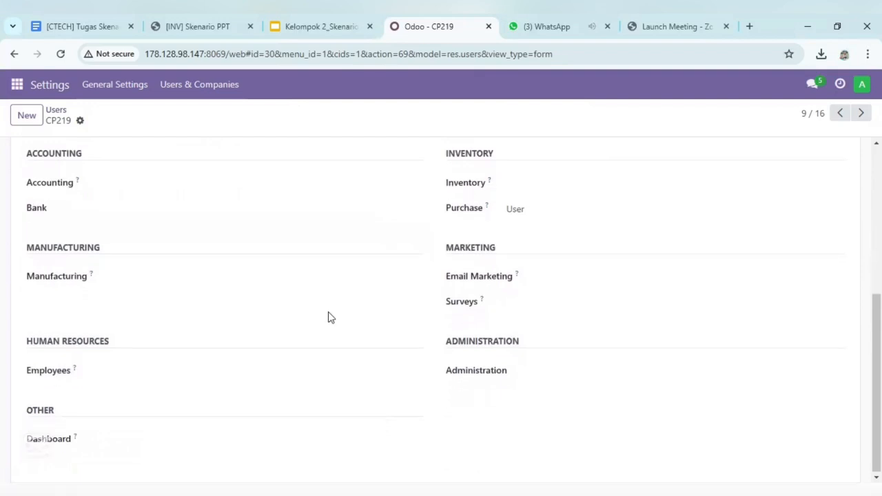
scroll(328, 316, "up", 5)
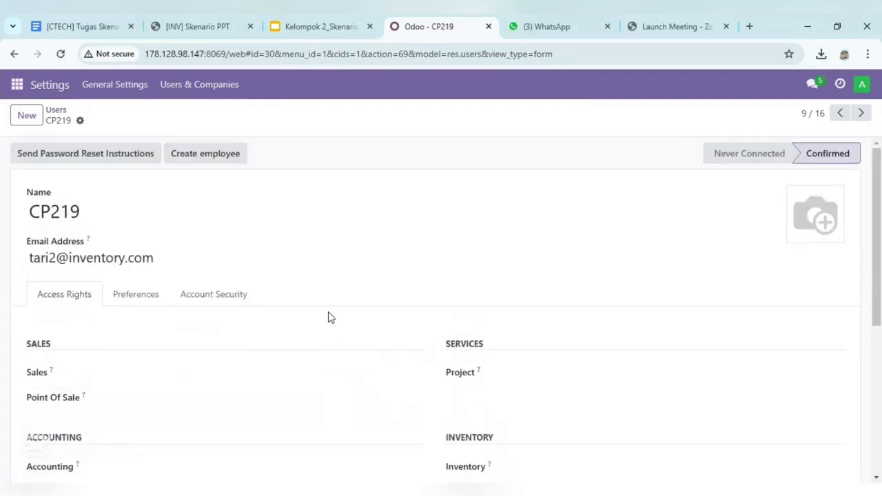
left_click(56, 112)
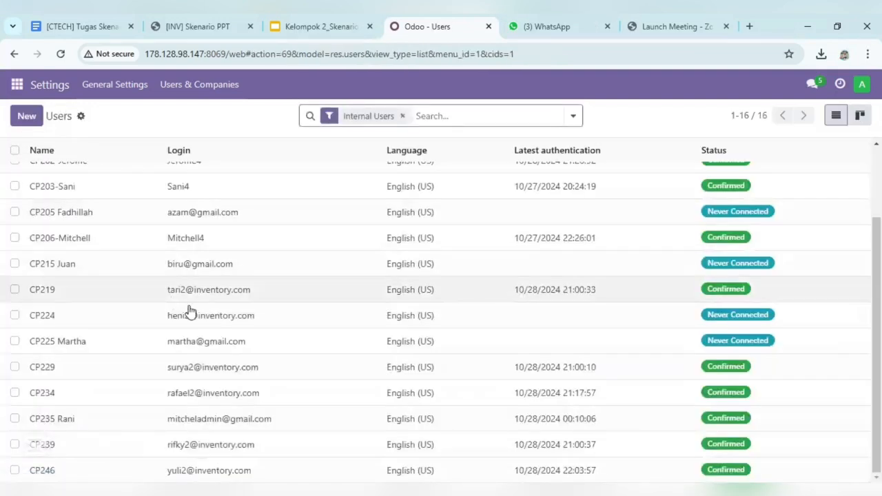
Review the access rights of user CP224 across all applications and return to the Users list
left_click(255, 322)
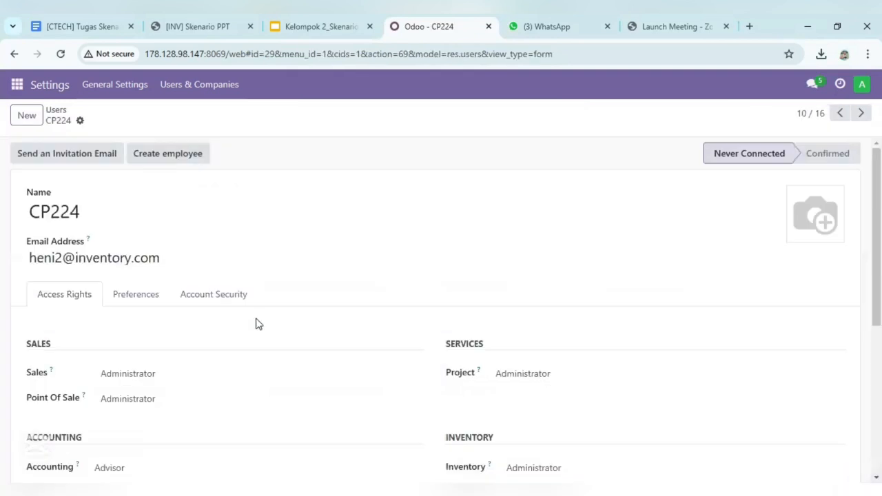
scroll(300, 347, "down", 1)
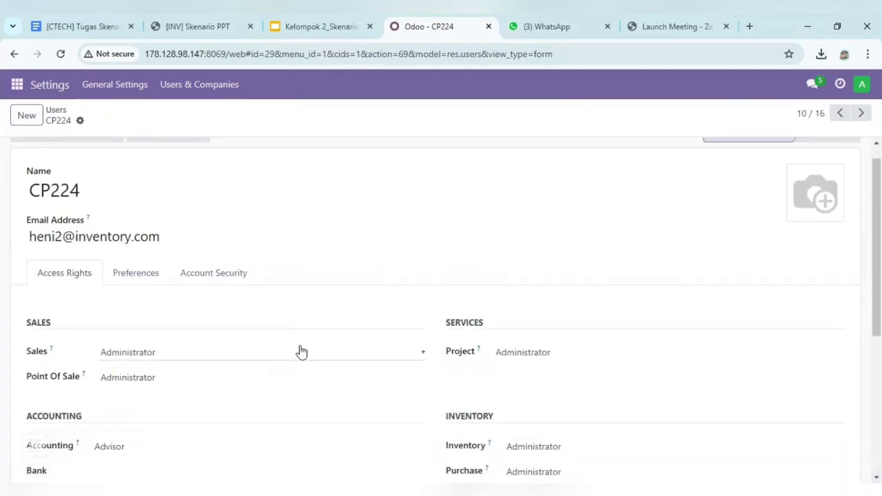
scroll(300, 350, "down", 4)
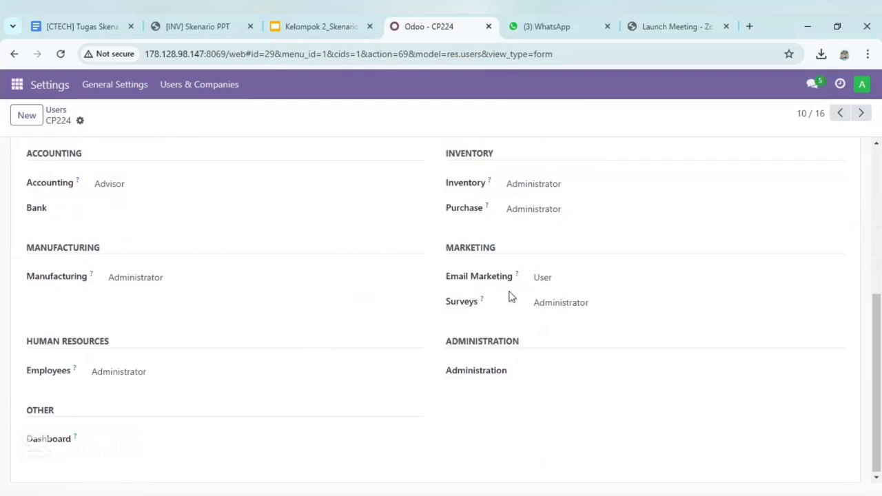
scroll(176, 195, "up", 2)
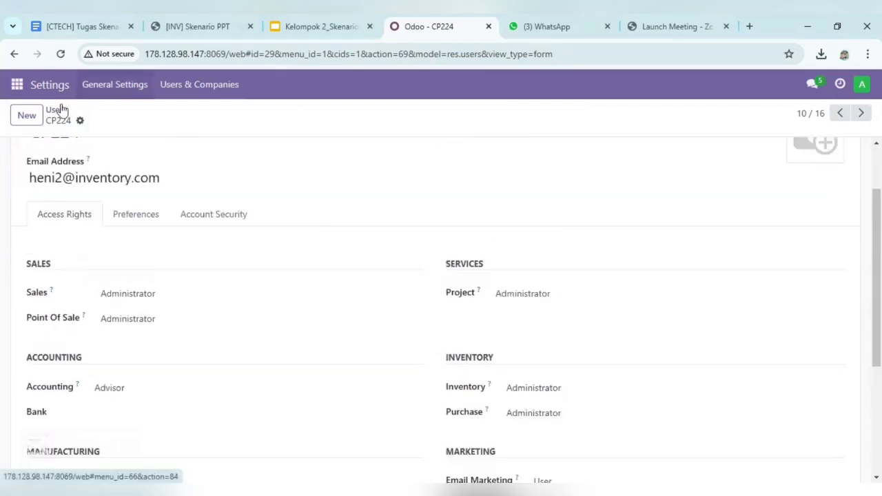
left_click(56, 109)
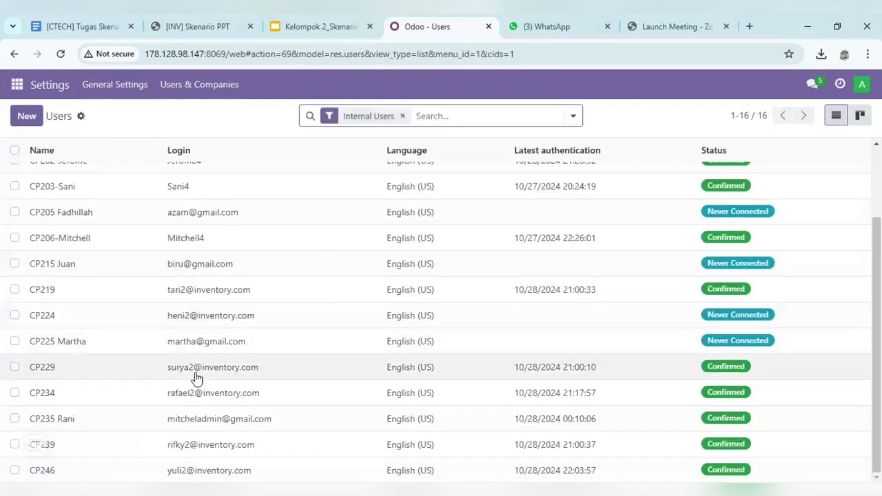
left_click(216, 367)
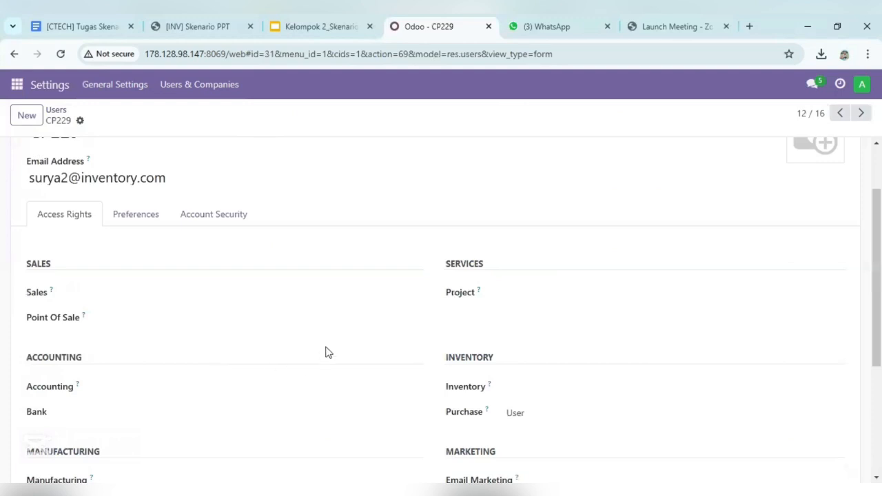
scroll(326, 351, "down", 1)
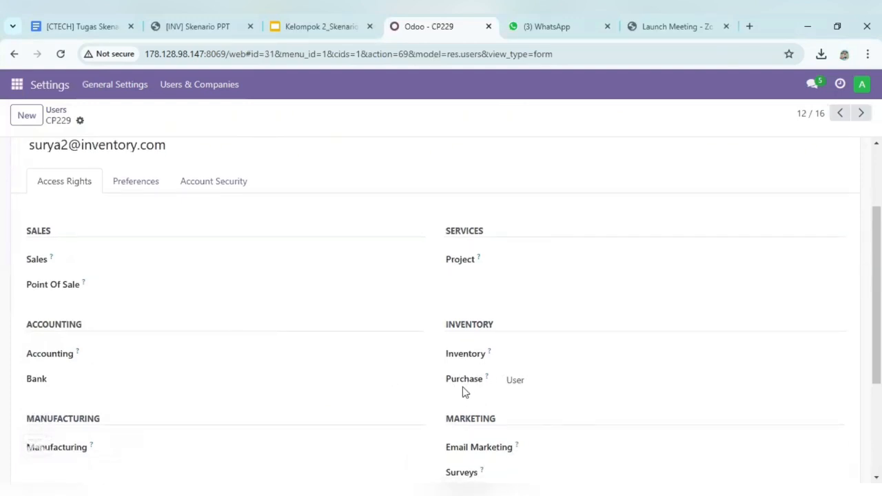
left_click(518, 385)
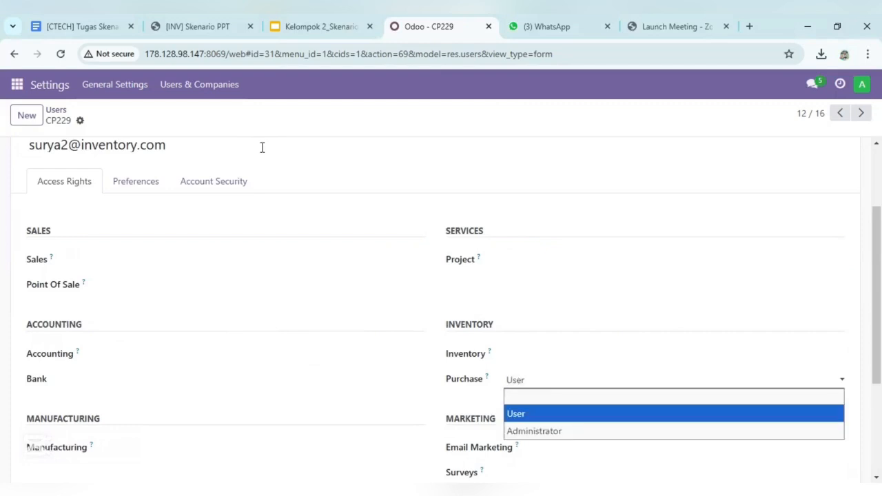
left_click(57, 110)
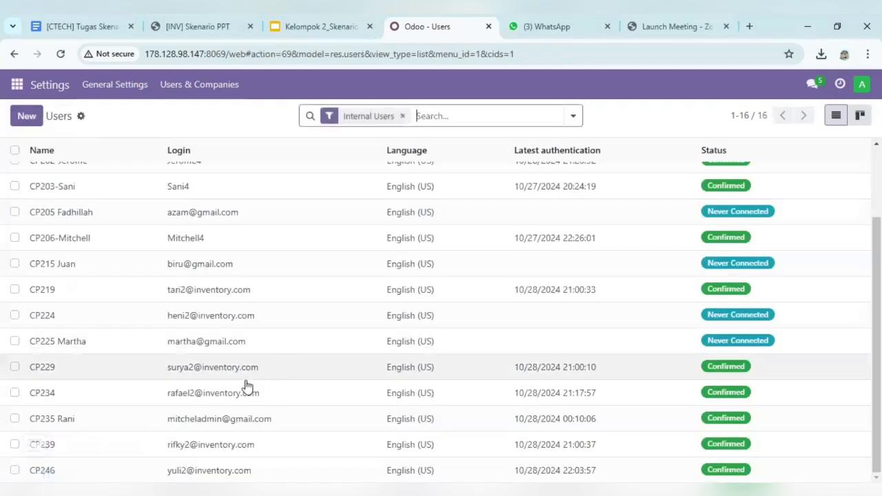
Review the access rights of user CP234, check its available Inventory levels, and return to the Users list
double_click(222, 402)
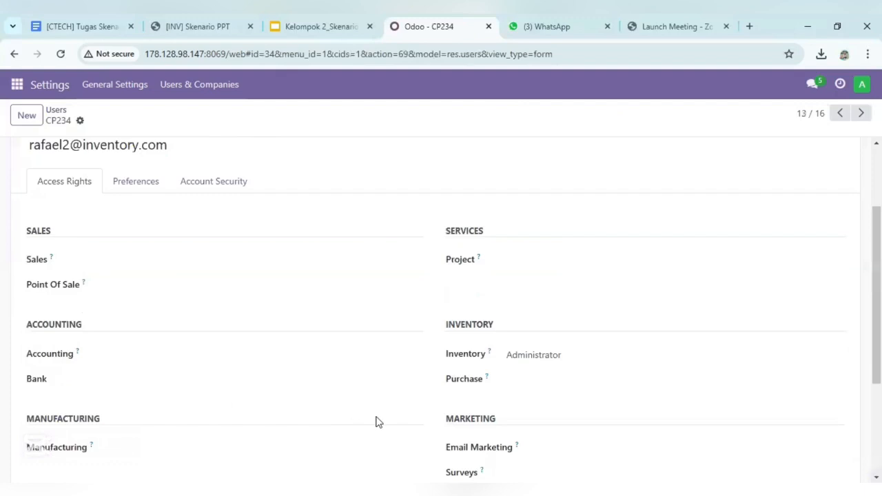
scroll(378, 421, "down", 1)
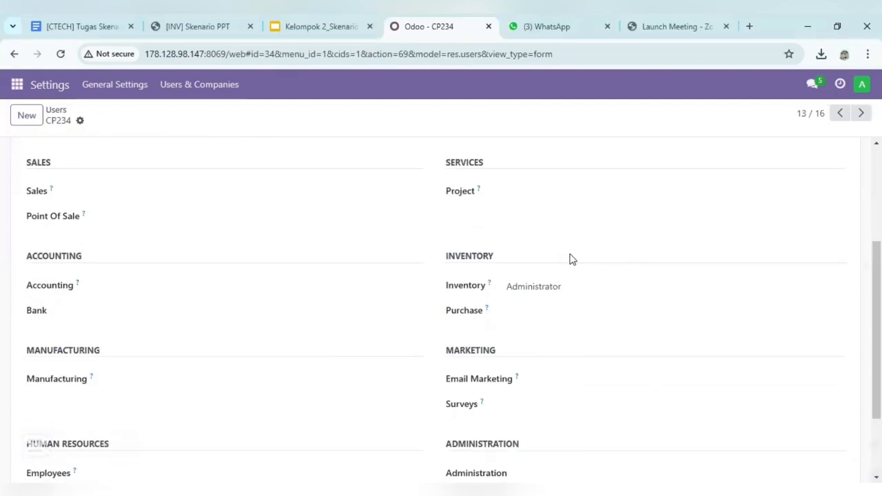
scroll(392, 324, "down", 2)
scroll(392, 323, "up", 2)
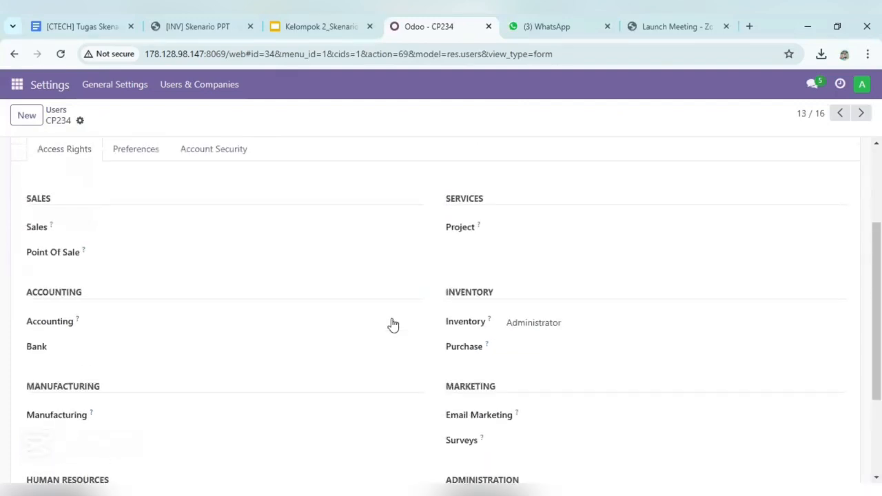
left_click(548, 324)
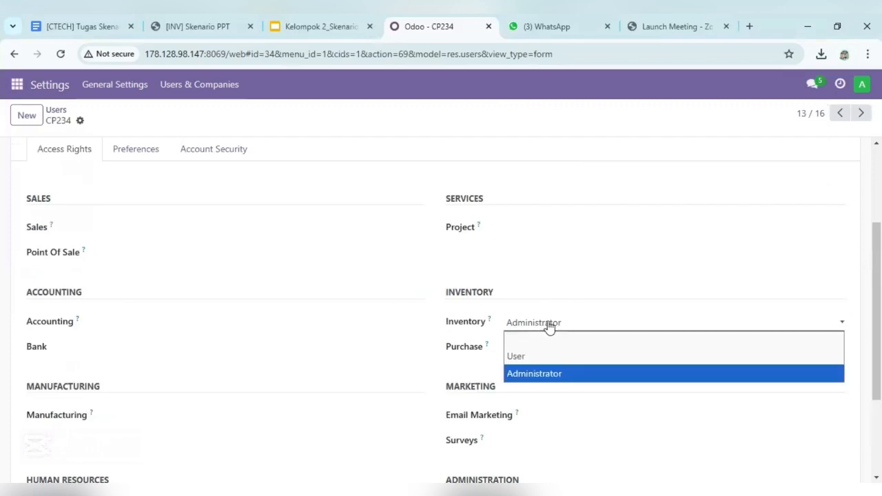
left_click(468, 323)
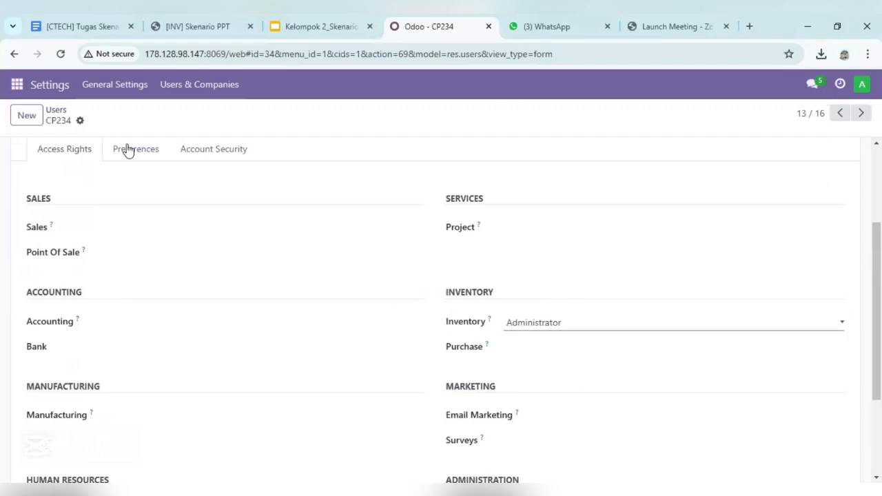
left_click(56, 110)
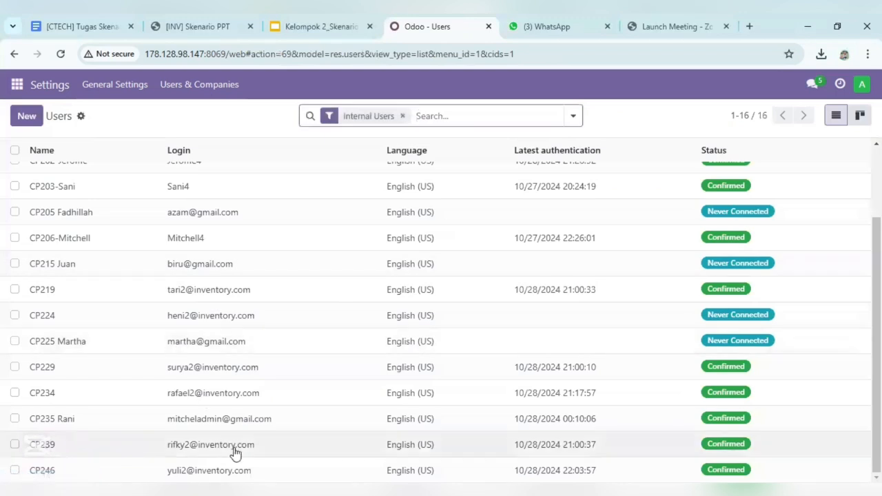
left_click(234, 452)
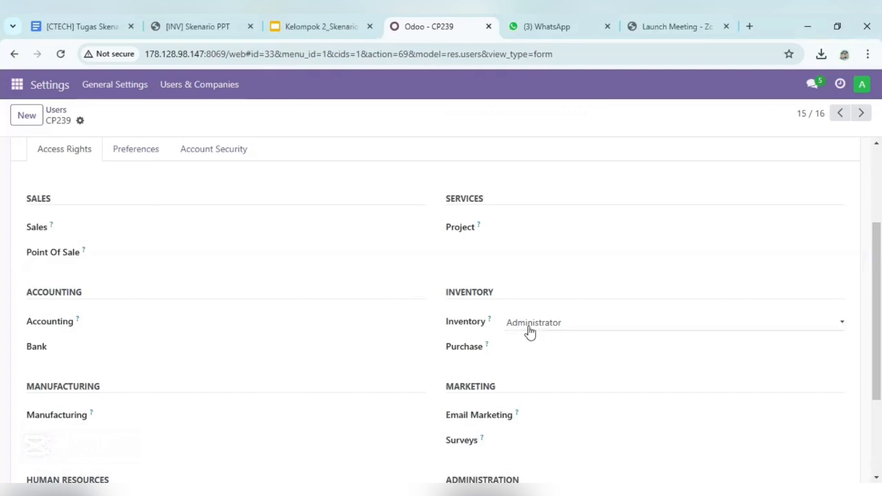
left_click(551, 326)
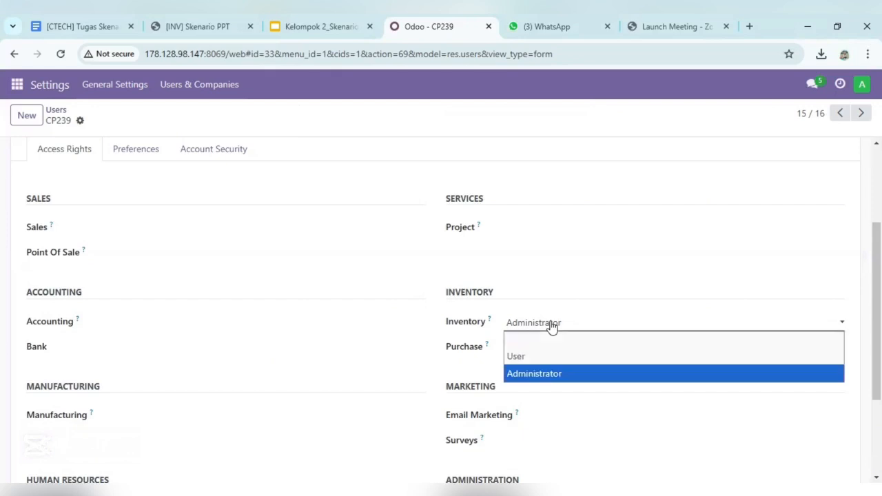
left_click(59, 113)
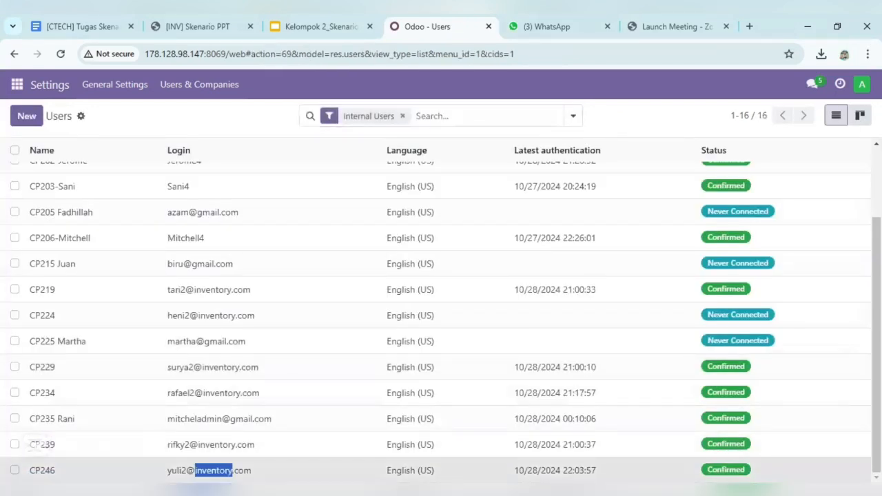
Check the available Purchase access levels for user CP246, keep Administrator, and return to the Users list
left_click(220, 468)
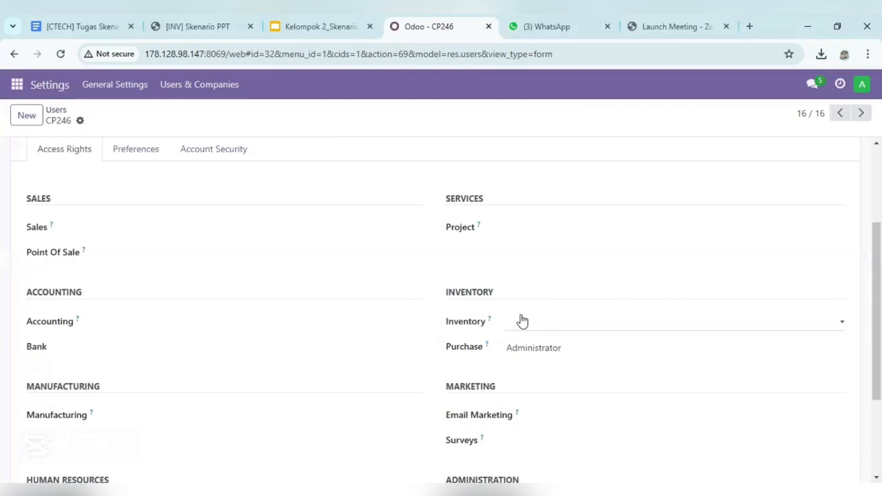
left_click(539, 347)
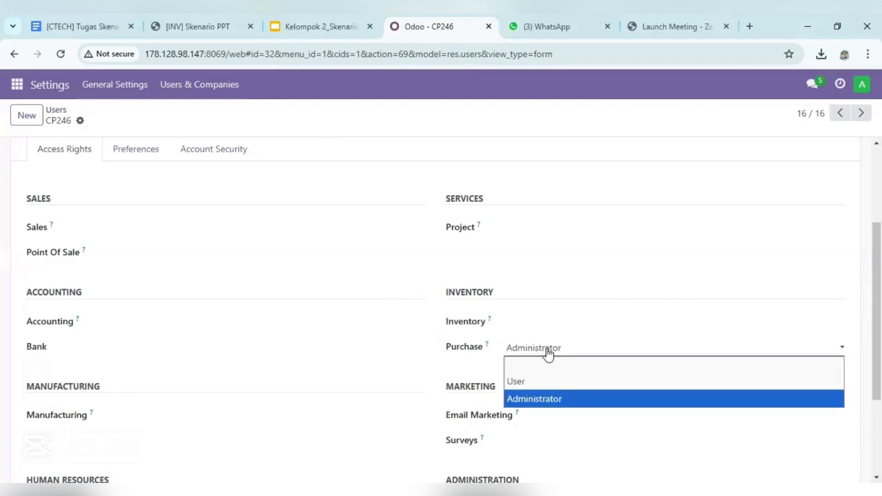
left_click(530, 398)
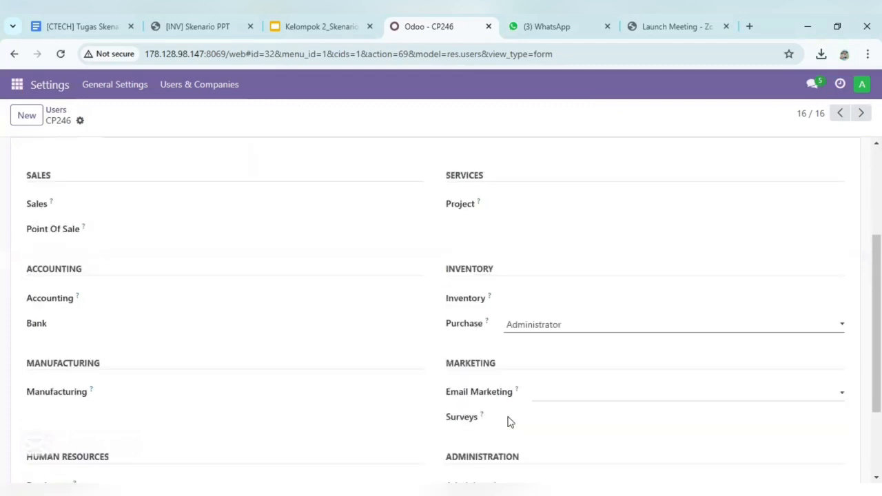
scroll(338, 310, "up", 1)
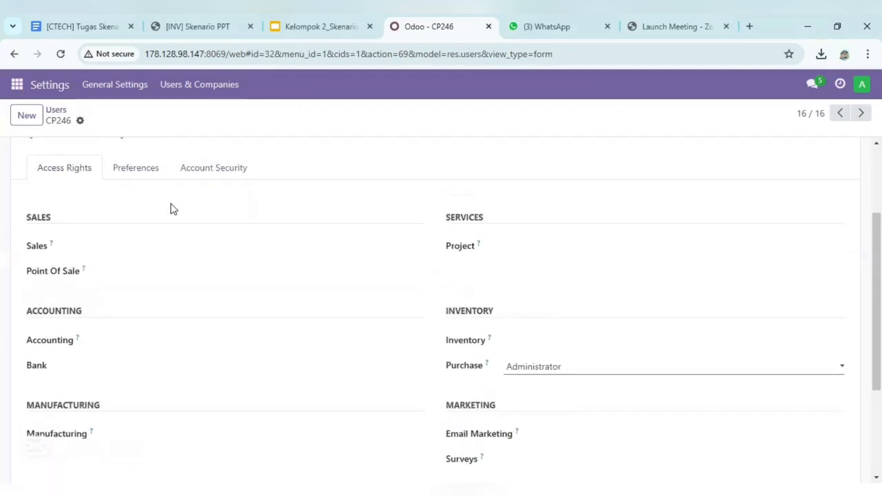
left_click(55, 111)
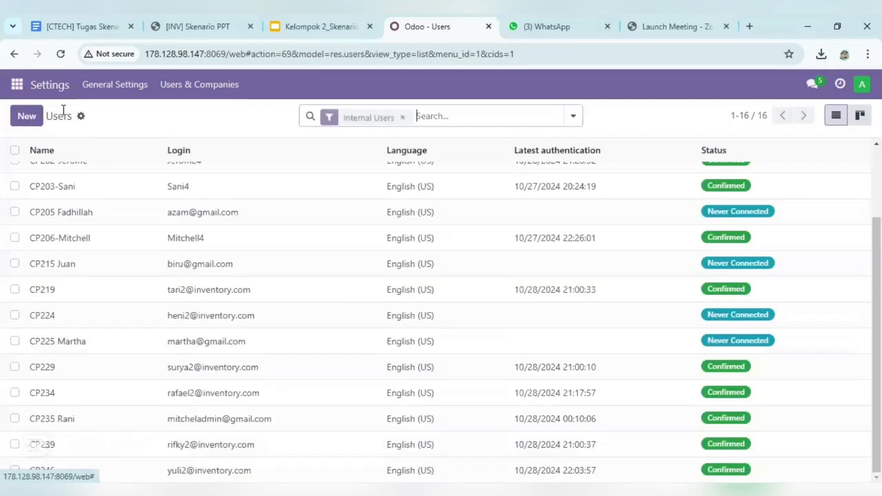
Open the Inventory app's settings and review its options from Operations through Shipping, including Email Confirmation
left_click(19, 90)
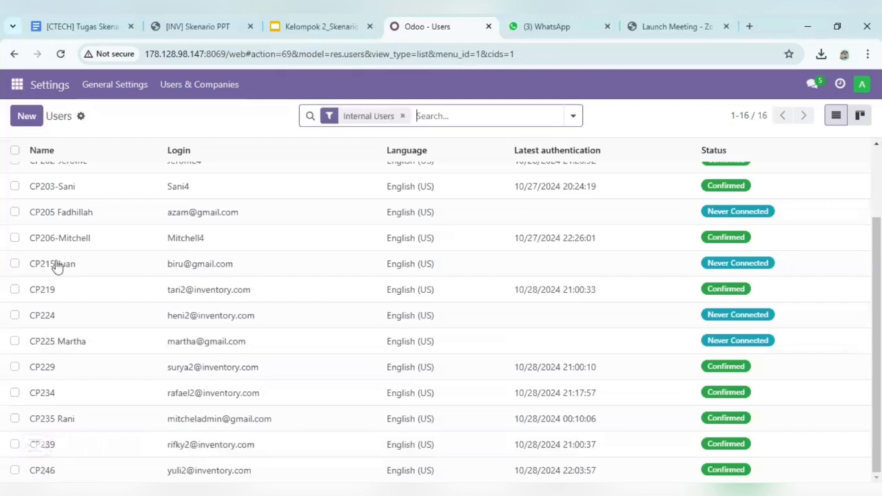
left_click(44, 337)
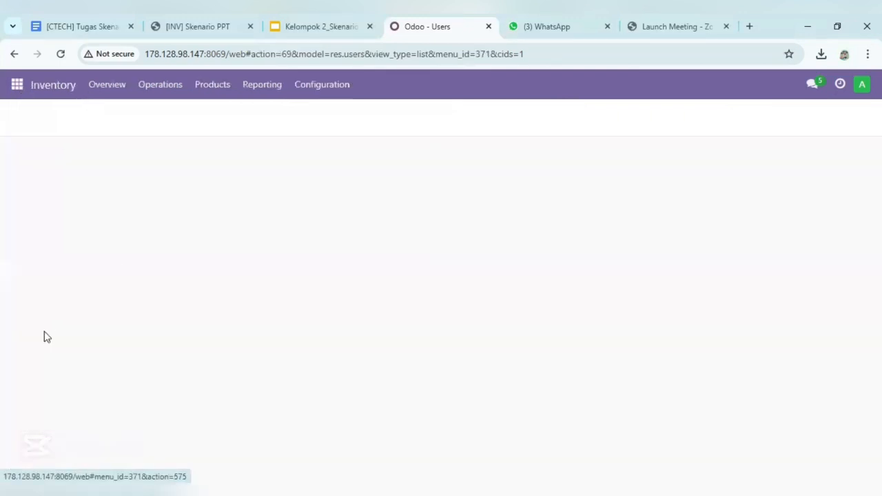
left_click(321, 89)
left_click(349, 117)
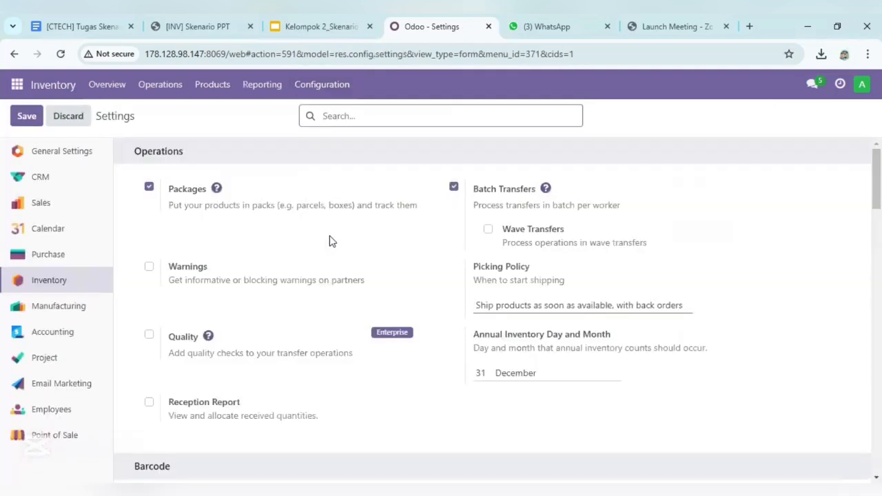
scroll(332, 241, "down", 1)
scroll(332, 241, "up", 1)
scroll(168, 198, "up", 1)
scroll(366, 292, "down", 6)
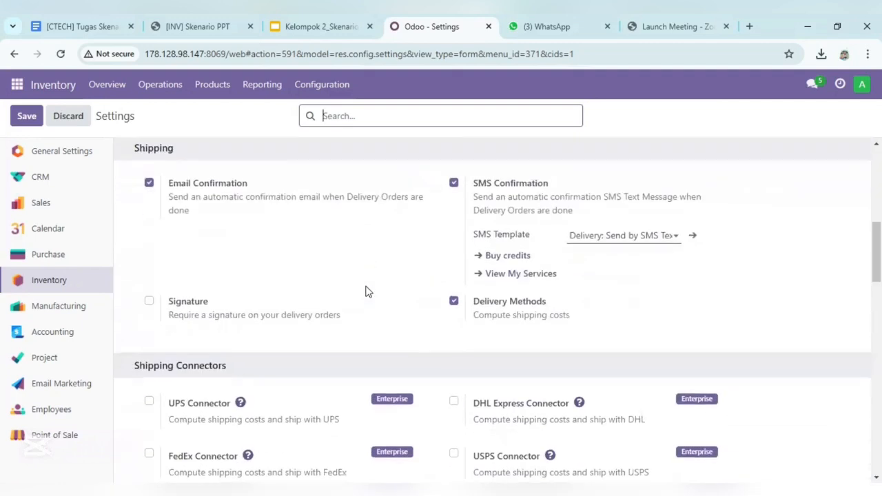
scroll(366, 292, "down", 1)
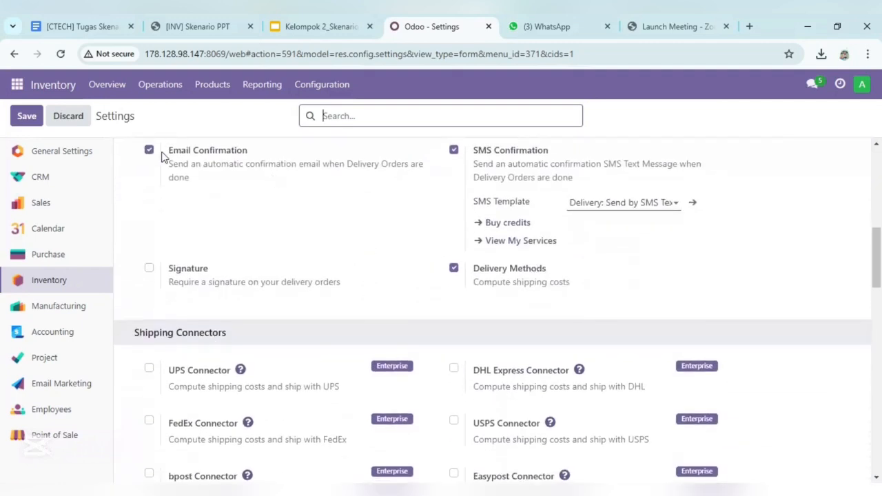
scroll(162, 157, "up", 1)
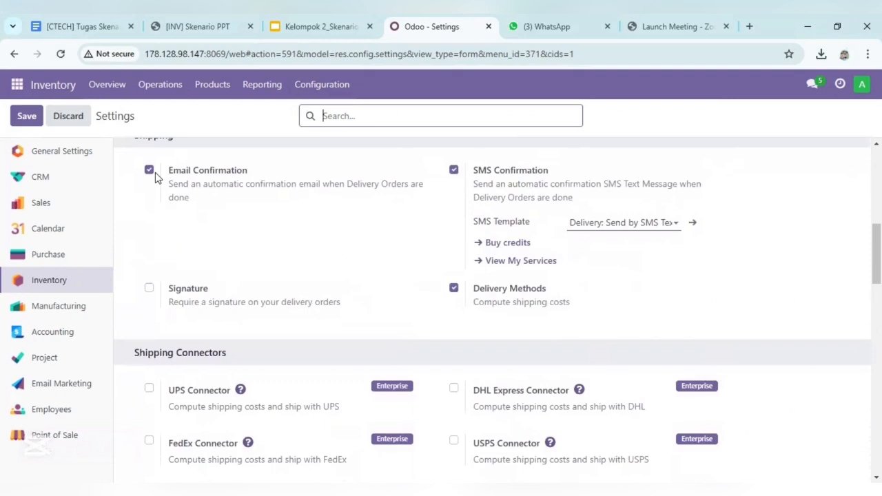
Review the Products, Traceability, Valuation and Warehouse options in the Inventory settings without changing them
scroll(173, 222, "down", 3)
scroll(174, 221, "down", 2)
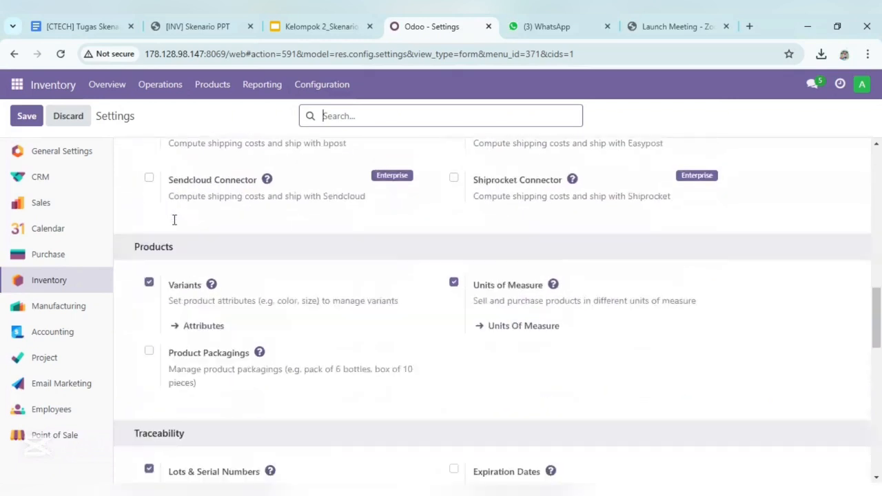
scroll(174, 264, "down", 1)
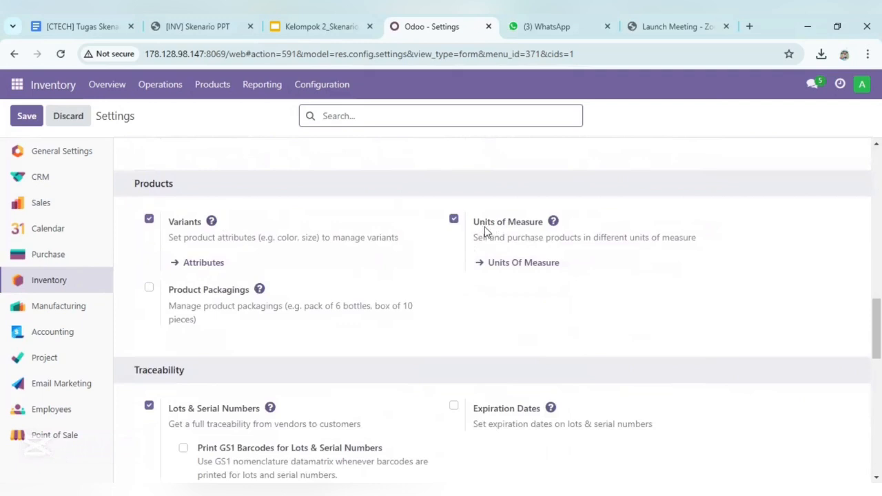
scroll(385, 285, "down", 1)
scroll(384, 285, "down", 1)
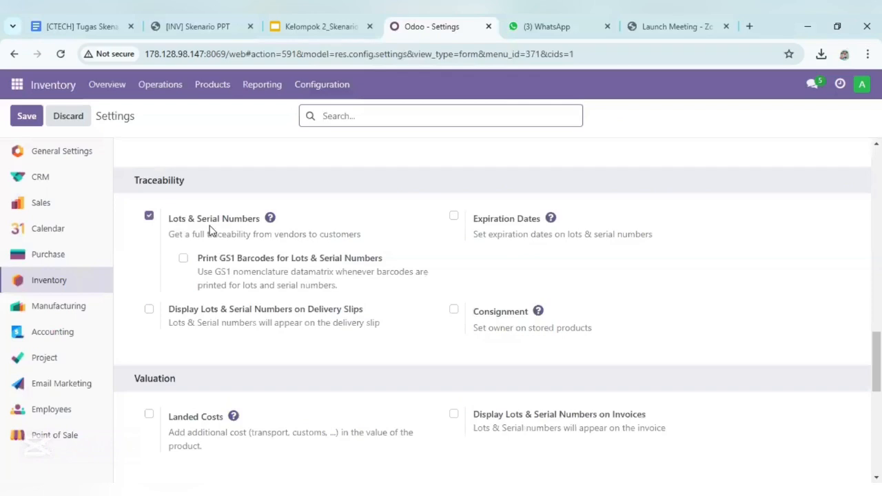
scroll(212, 231, "down", 1)
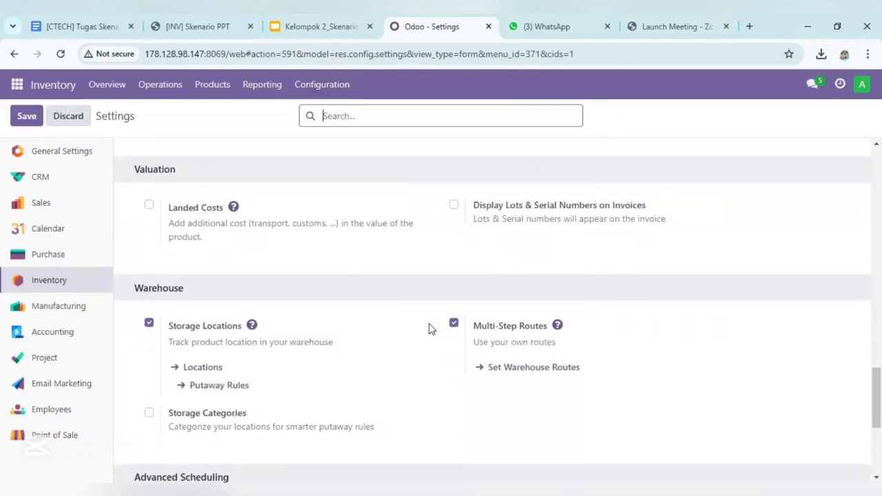
scroll(428, 328, "down", 1)
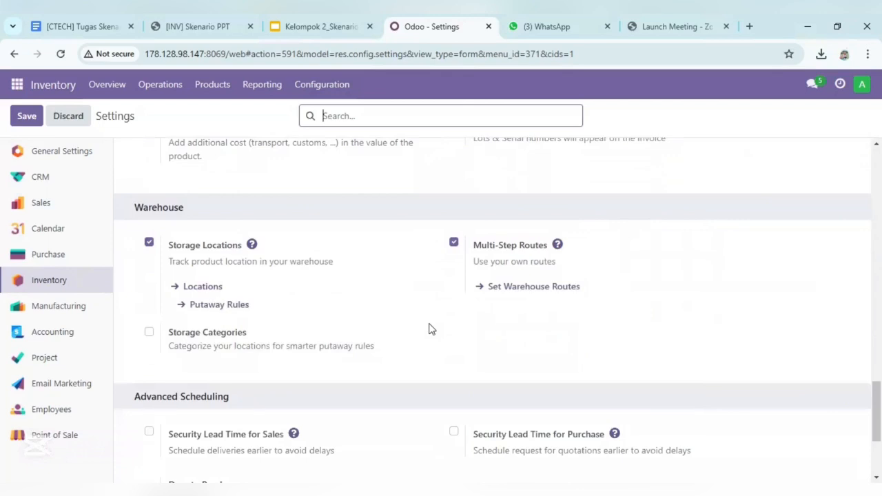
scroll(428, 328, "up", 4)
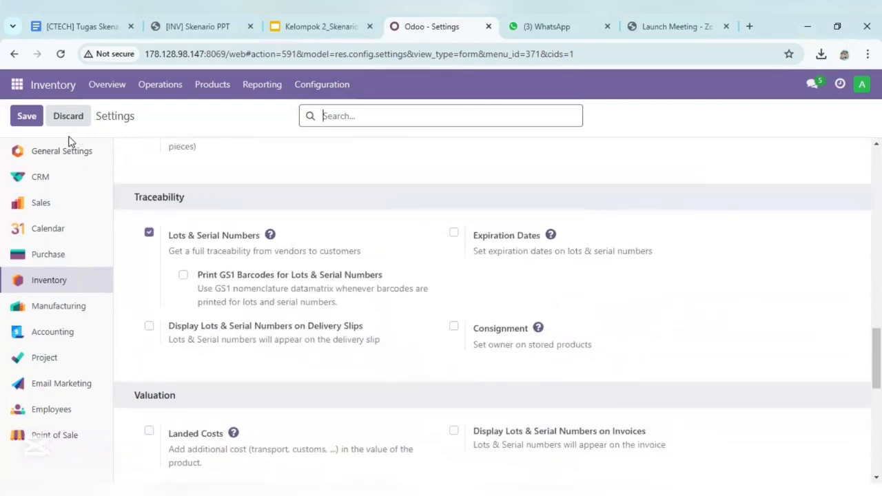
scroll(246, 227, "up", 2)
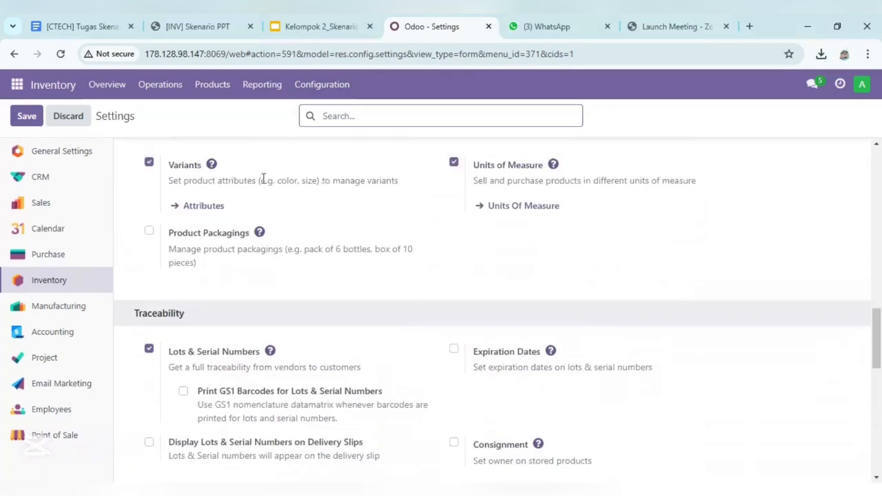
Open the Inventory Warehouses list and inspect the name and short name fields on a new warehouse form
left_click(327, 86)
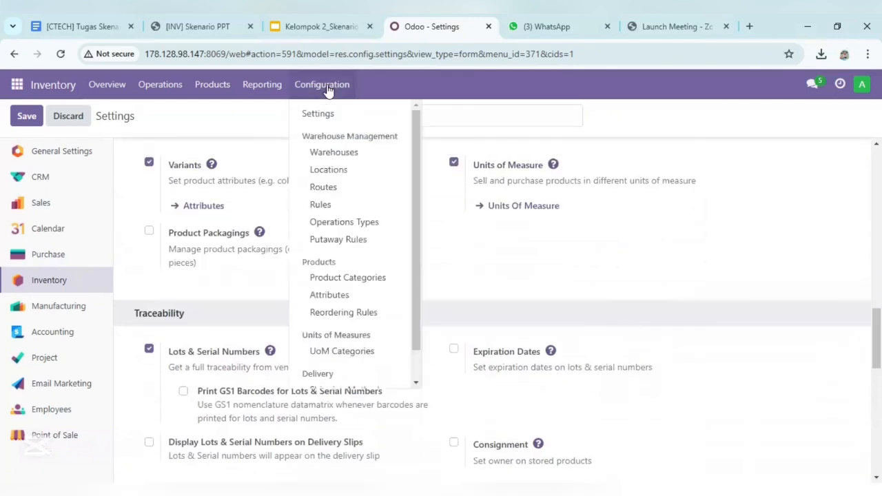
left_click(337, 152)
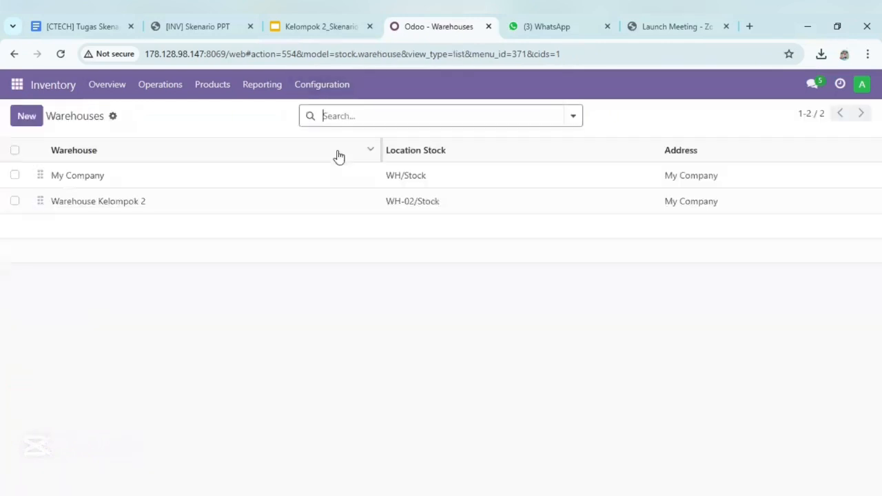
left_click(35, 122)
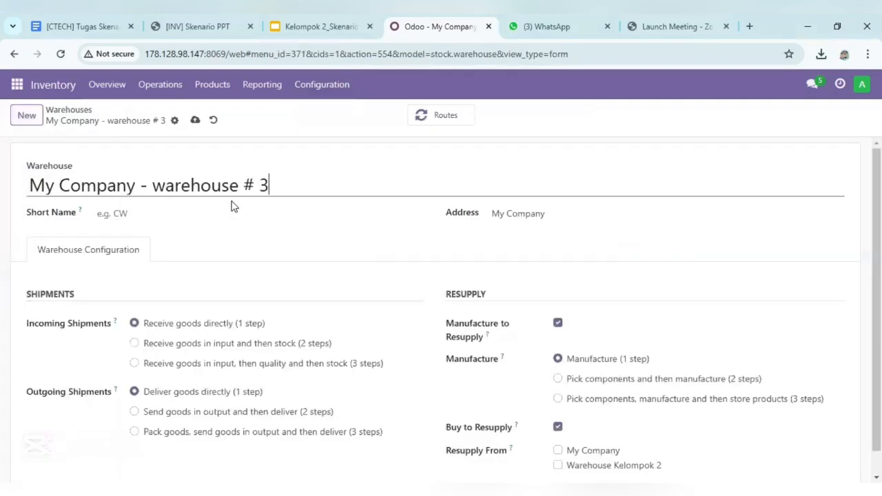
left_click(210, 186)
left_click(130, 218)
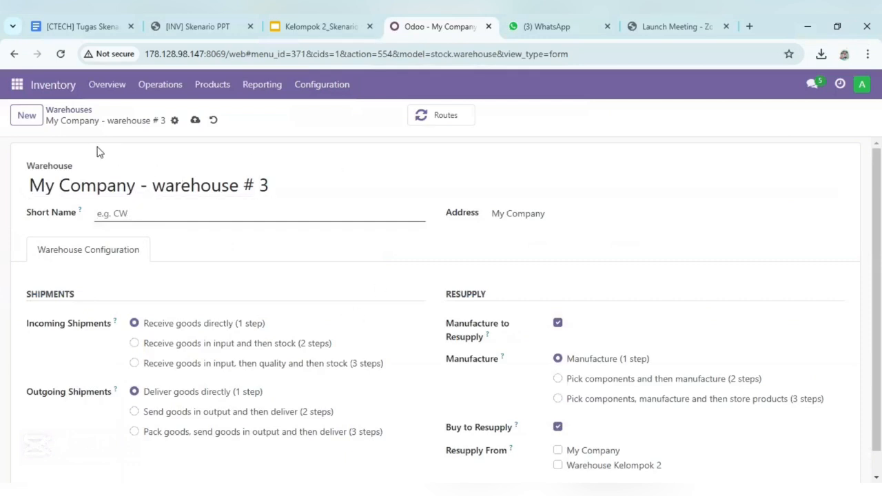
Leave the new warehouse form and review the name and short name of Warehouse Kelompok 2
left_click(69, 112)
double_click(108, 207)
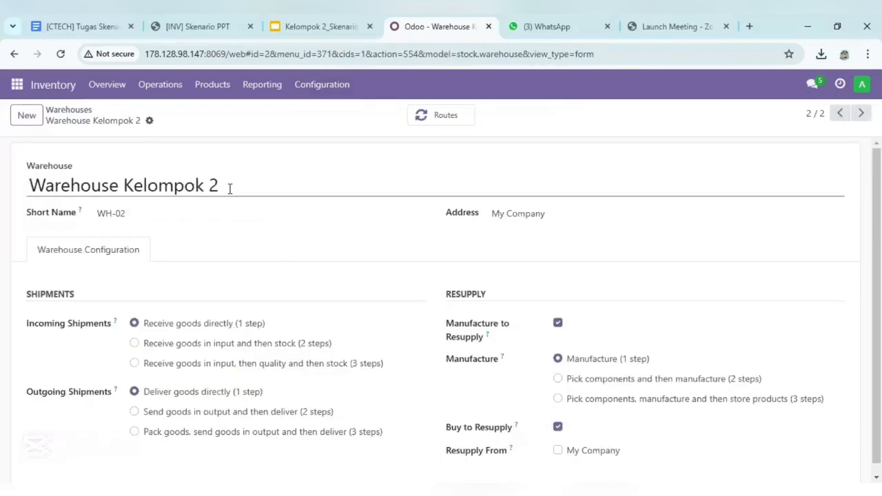
left_click(166, 217)
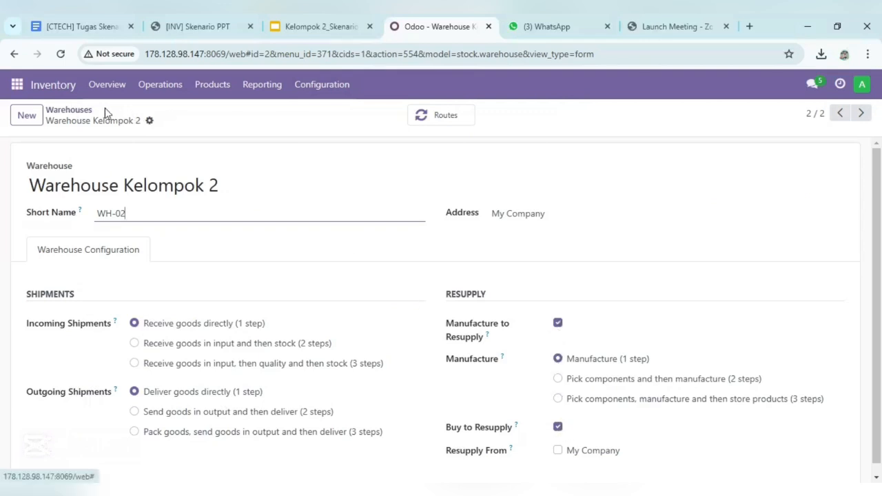
Open the Inventory Locations list and inspect the location name field on a new location form
left_click(306, 84)
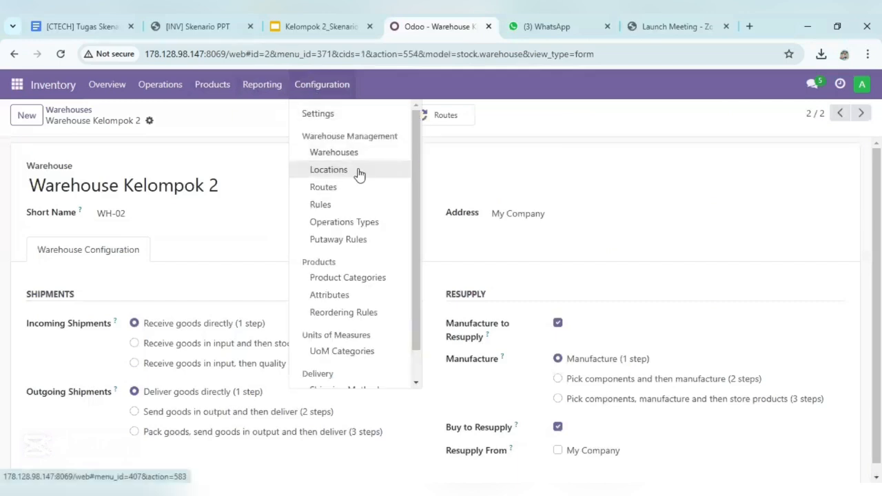
left_click(328, 170)
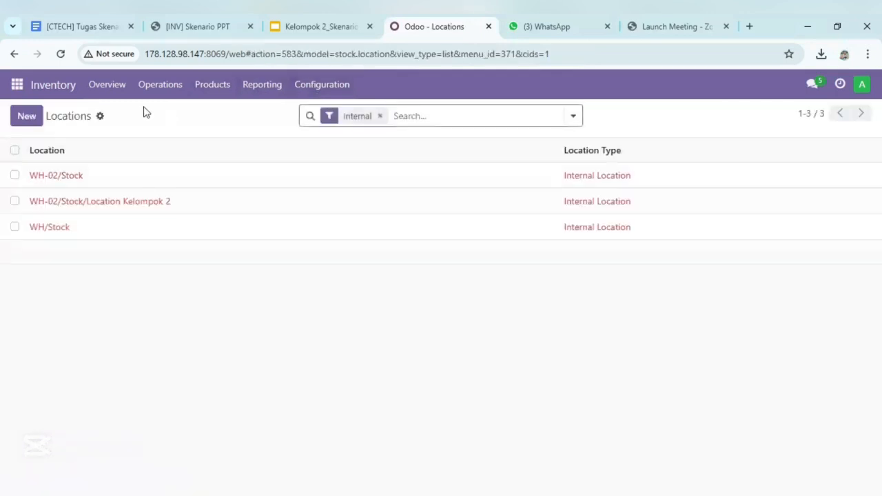
left_click(28, 117)
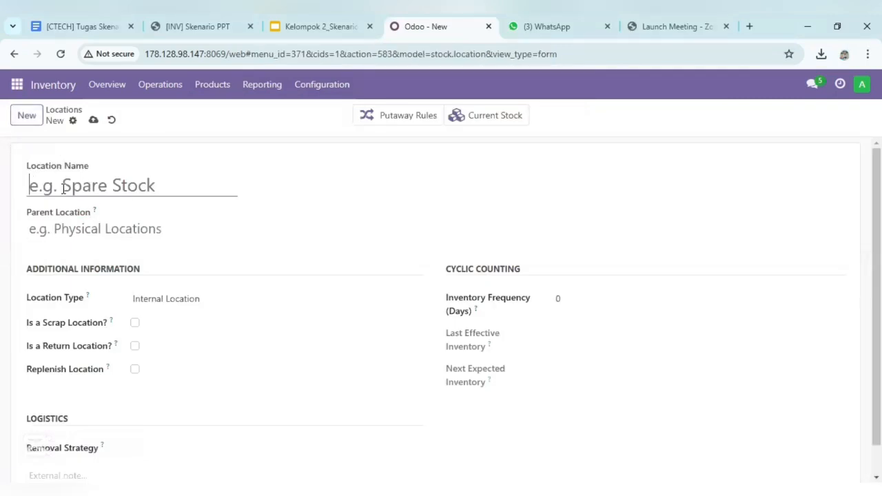
left_click(89, 195)
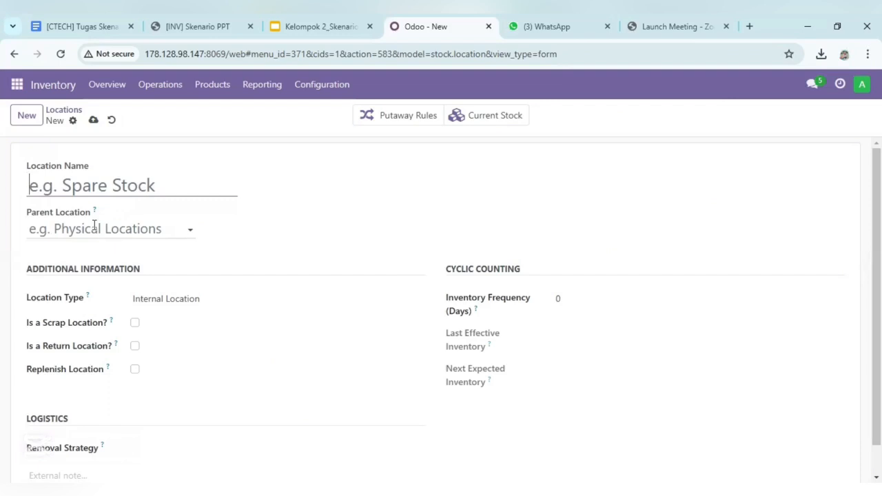
Leave the new location form, review the WH-02/Stock/Location Kelompok 2 record, and return to the Locations list
left_click(66, 110)
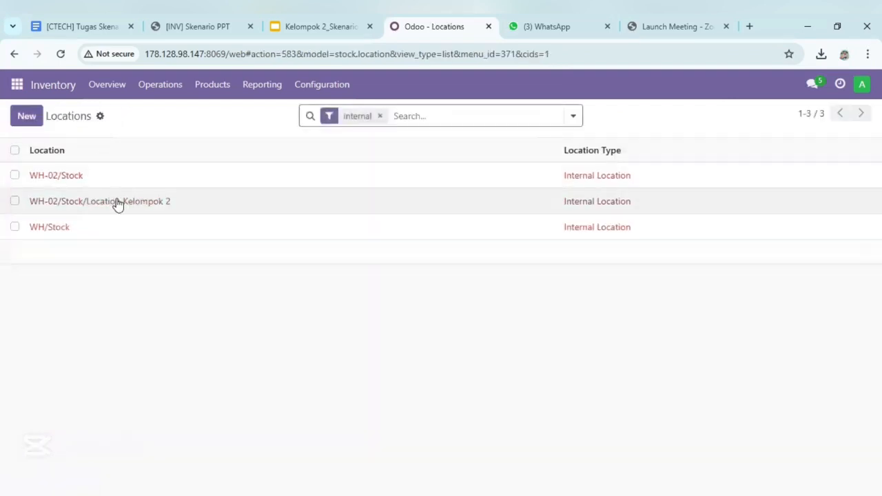
left_click(121, 202)
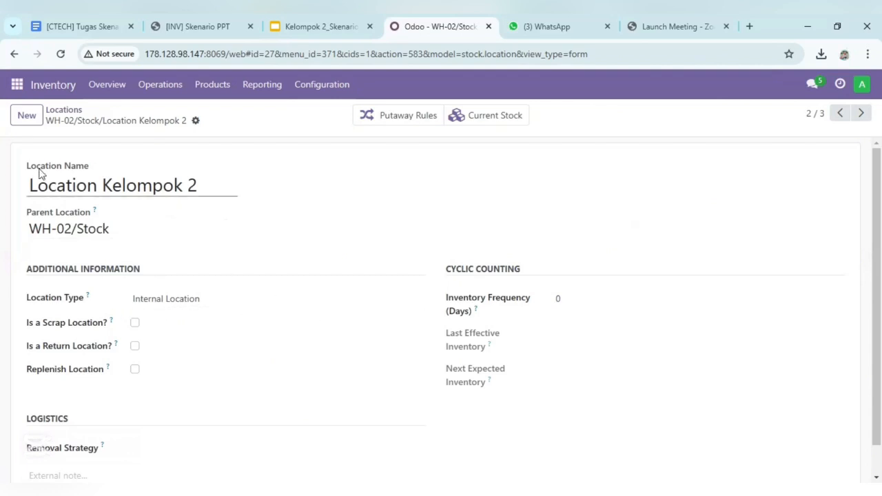
left_click(67, 118)
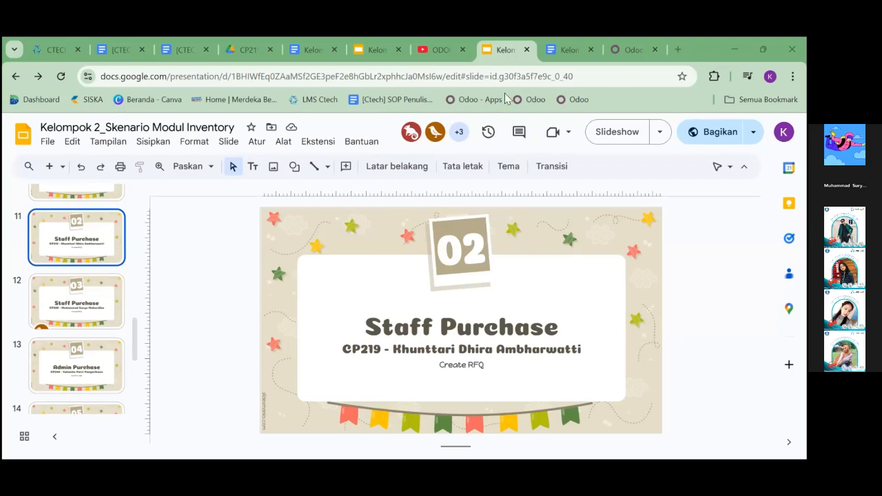
Switch from the slides to Odoo and start a new request for quotation in the Purchase app
left_click(632, 49)
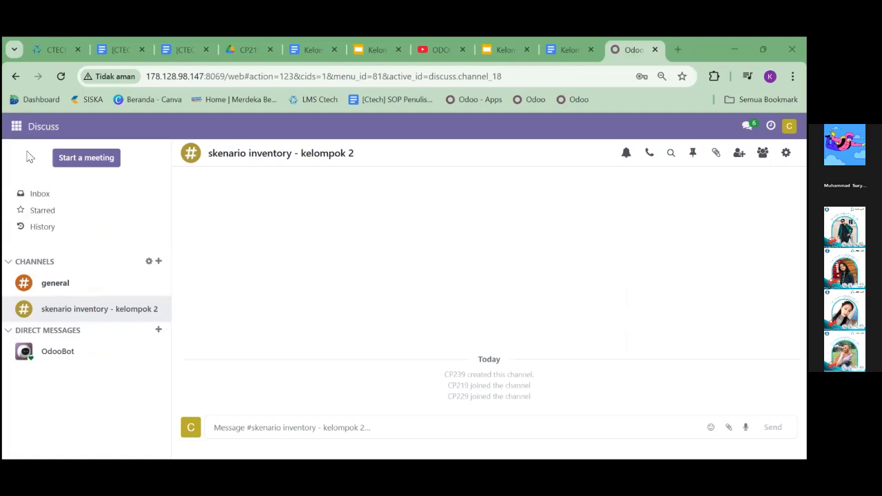
left_click(17, 127)
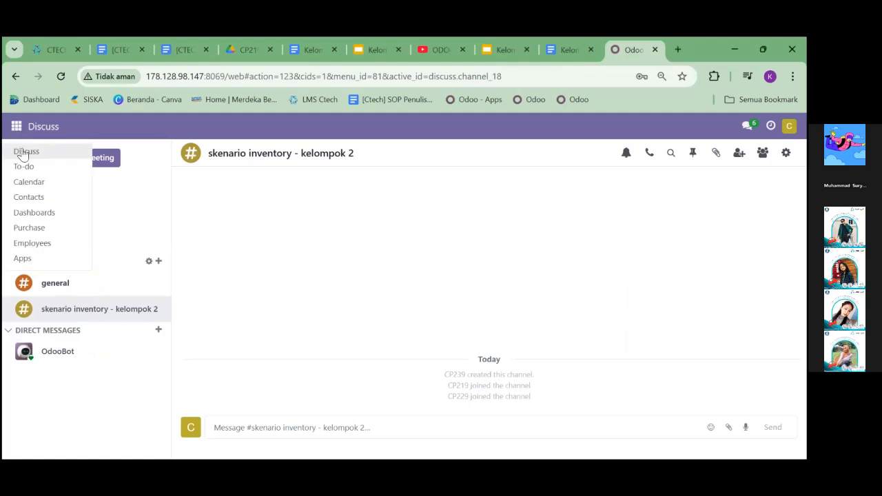
left_click(29, 227)
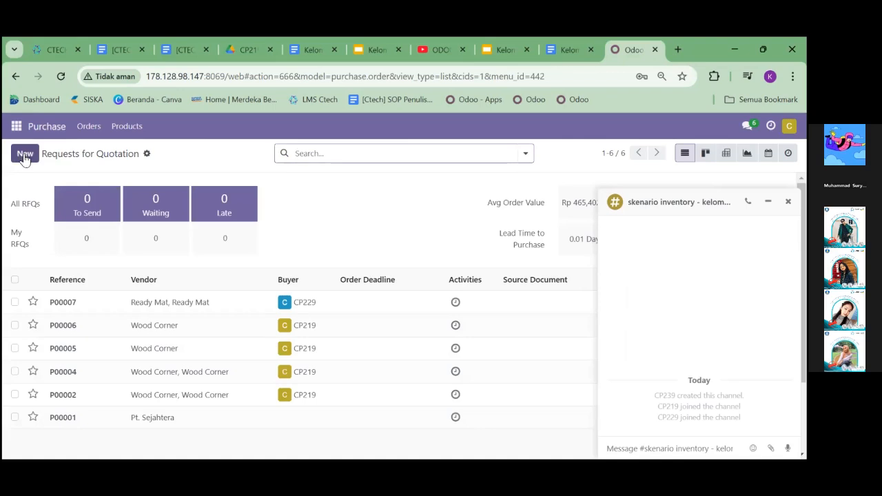
left_click(24, 154)
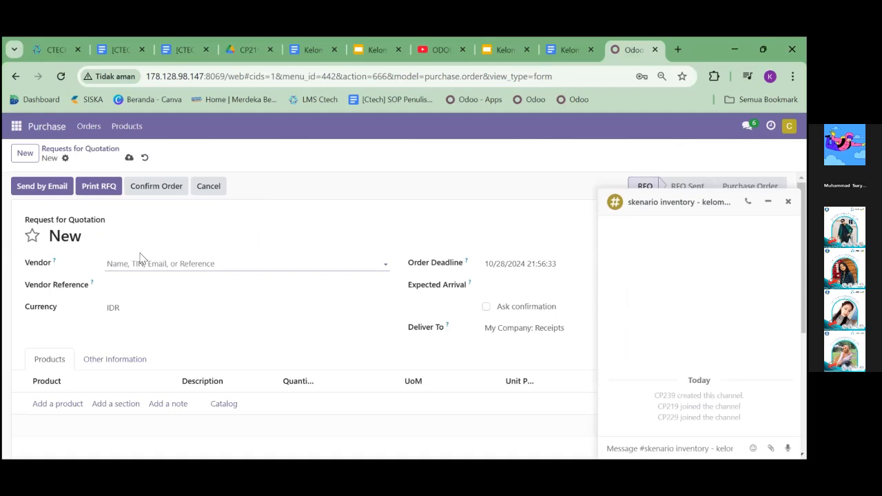
Set the vendor of the request for quotation to Wood Corner, Wood Corner
left_click(153, 259)
type("W")
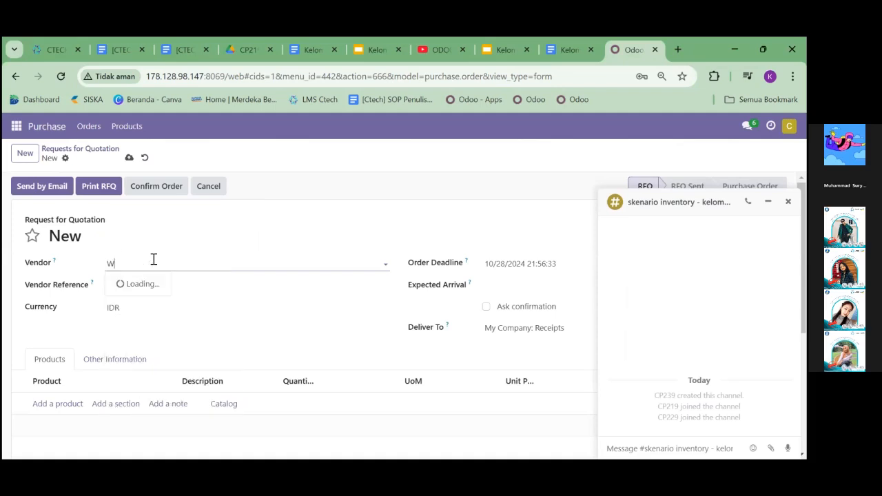
type("ood")
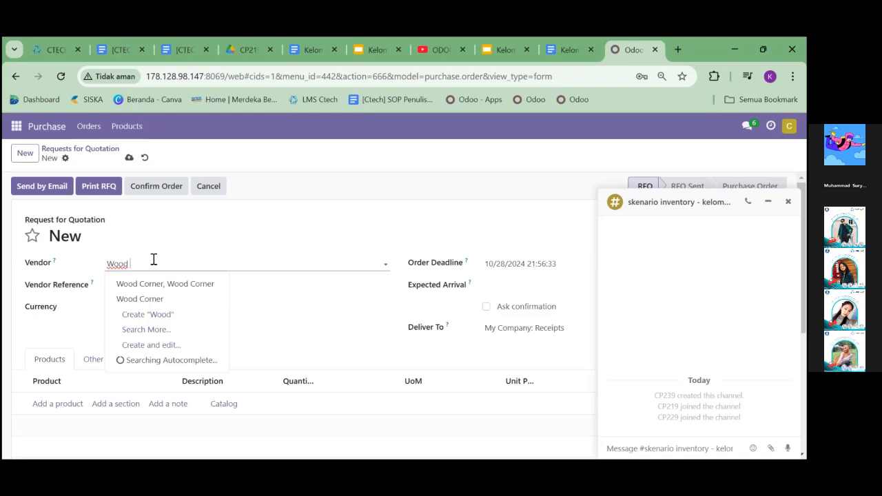
left_click(178, 286)
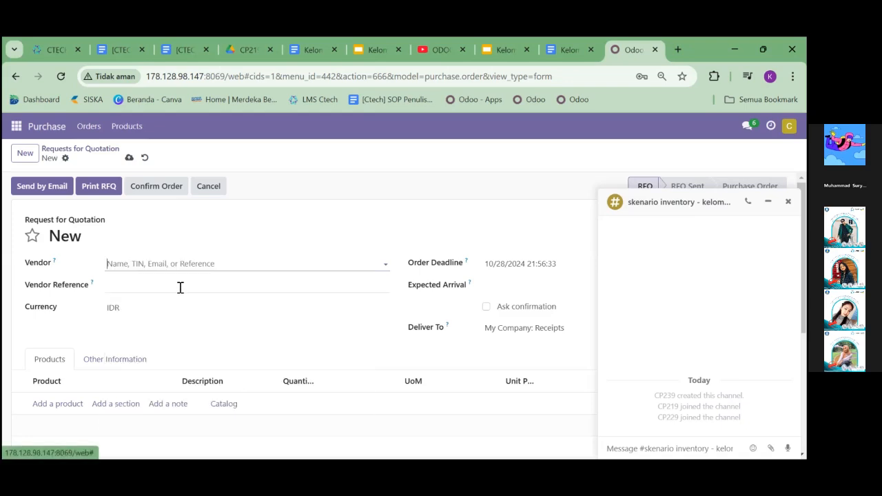
Add the product [RM.2344] Table Leg to the request for quotation with a quantity of 10
left_click(67, 405)
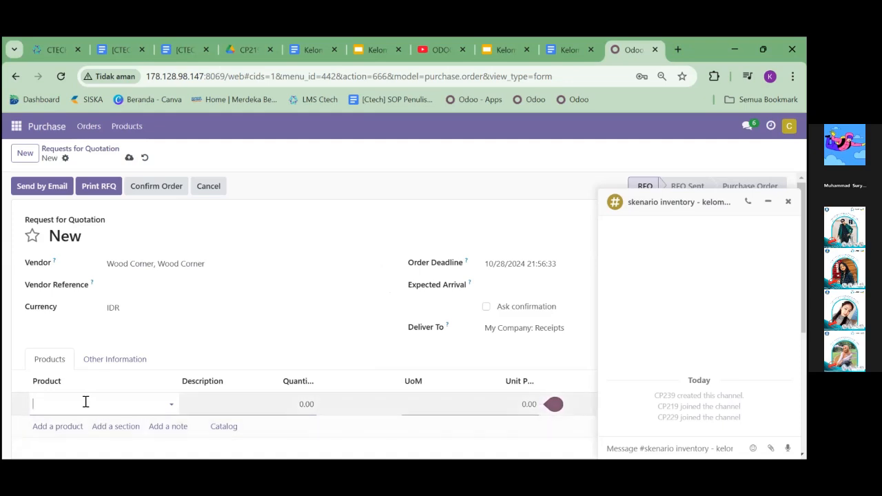
left_click(85, 402)
type("T")
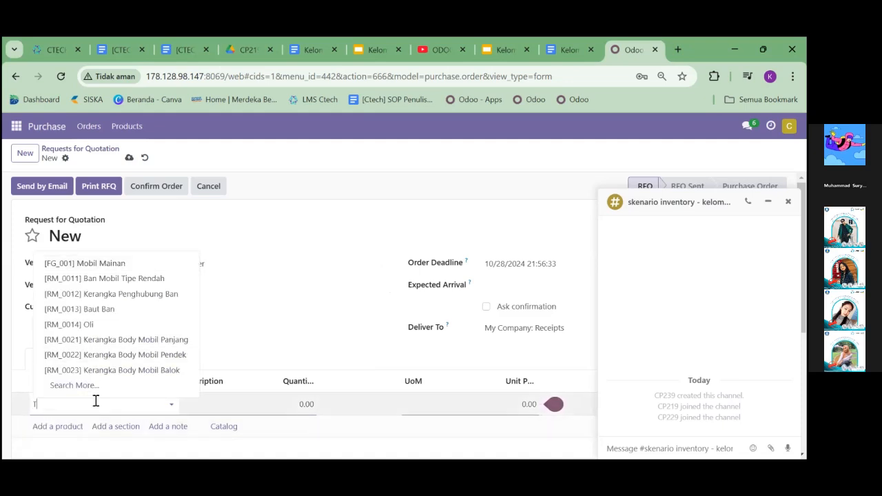
type("able")
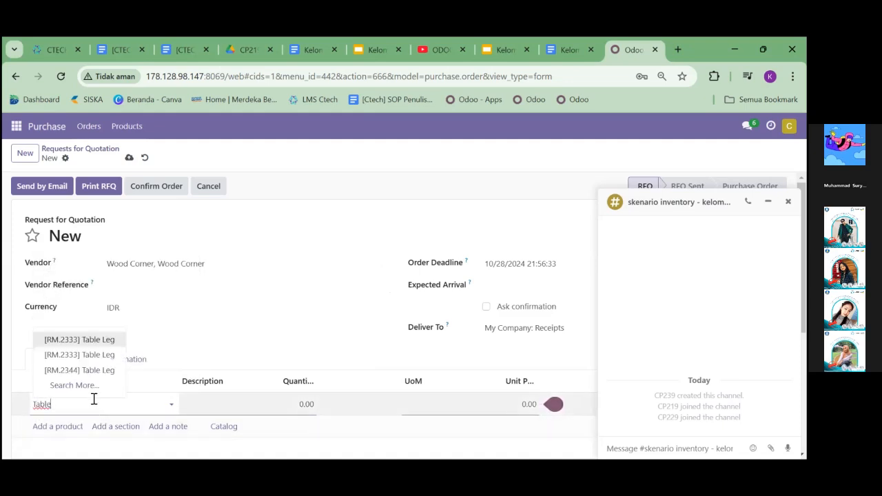
left_click(97, 387)
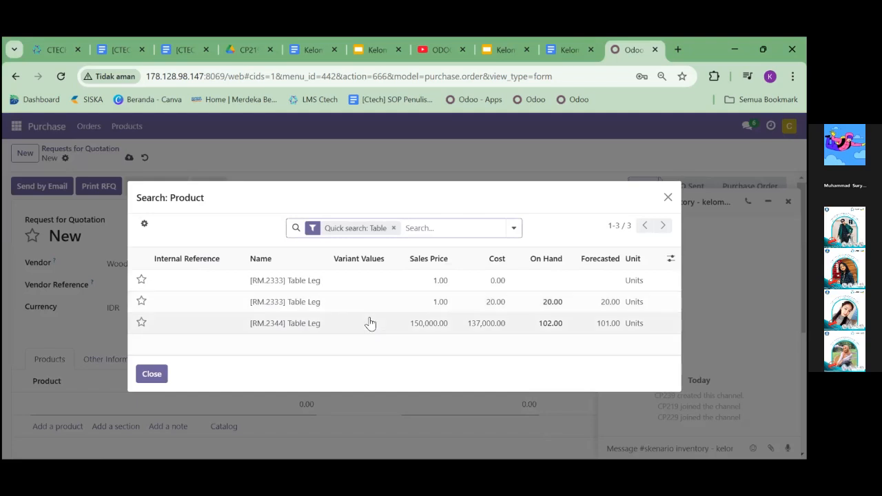
left_click(370, 322)
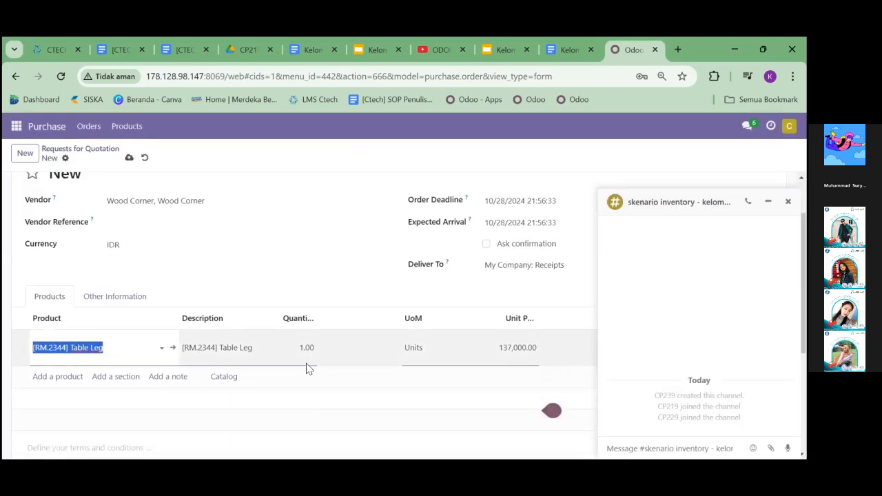
left_click(301, 348)
type("1")
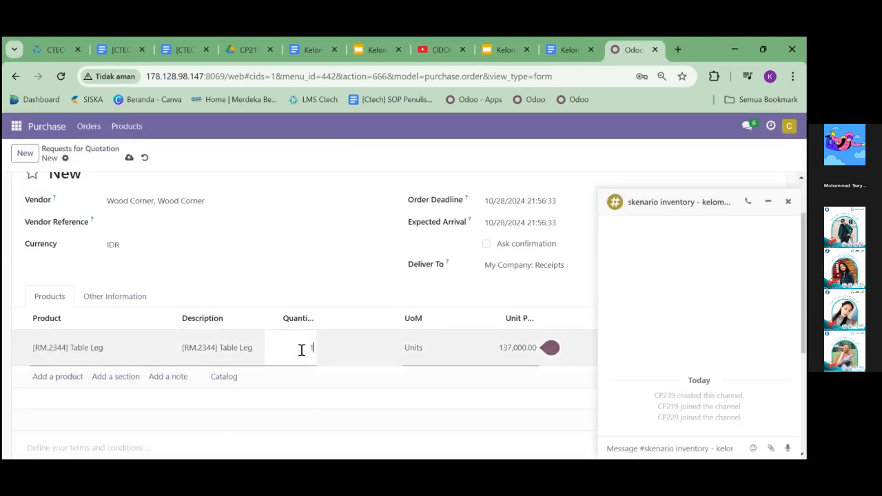
type("0")
Send the Table Leg request for quotation by email, saving and closing the Wood Corner contact form along the way
scroll(305, 351, "up", 2)
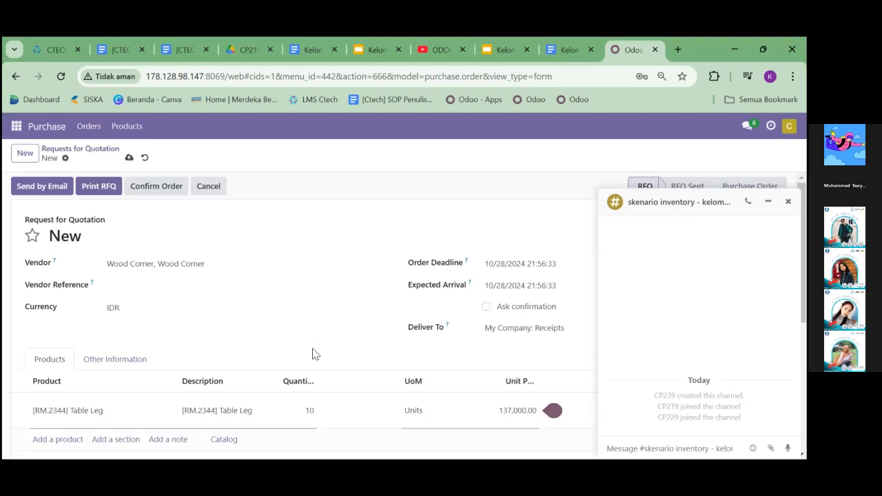
left_click(38, 188)
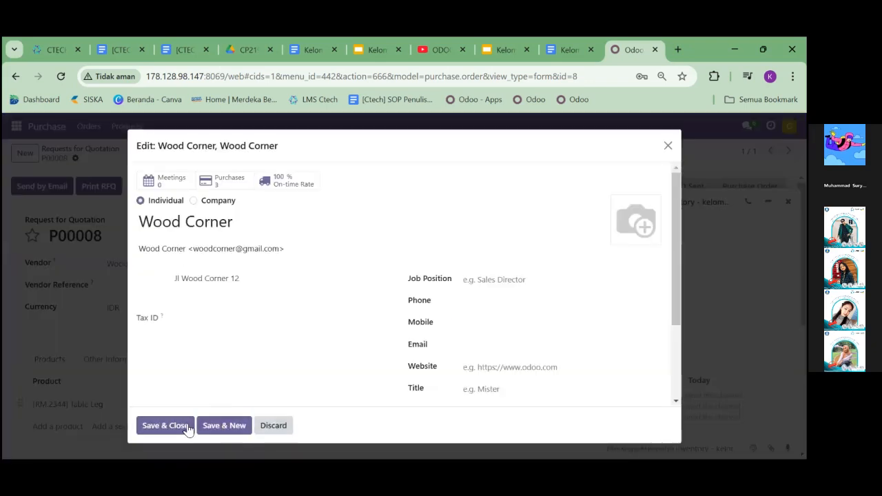
left_click(186, 425)
left_click(151, 425)
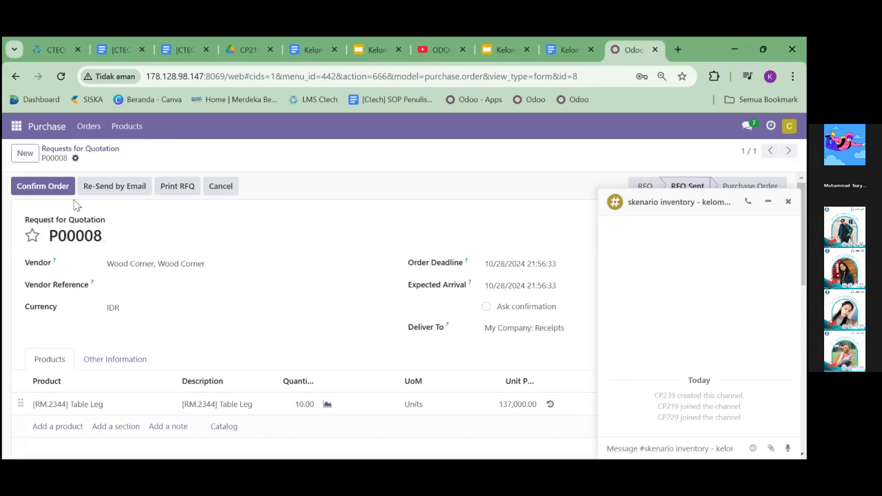
Create a second request for quotation with Wood Corner, Wood Corner as the vendor
left_click(25, 154)
left_click(145, 265)
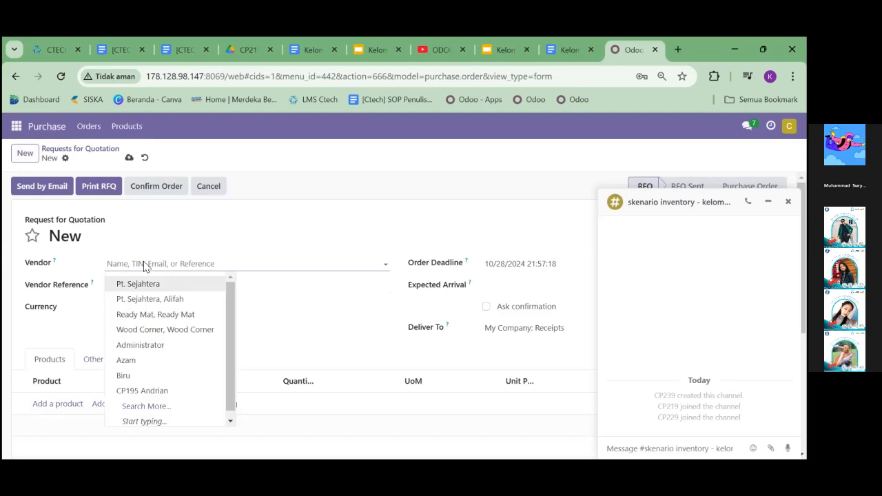
type("Wood ")
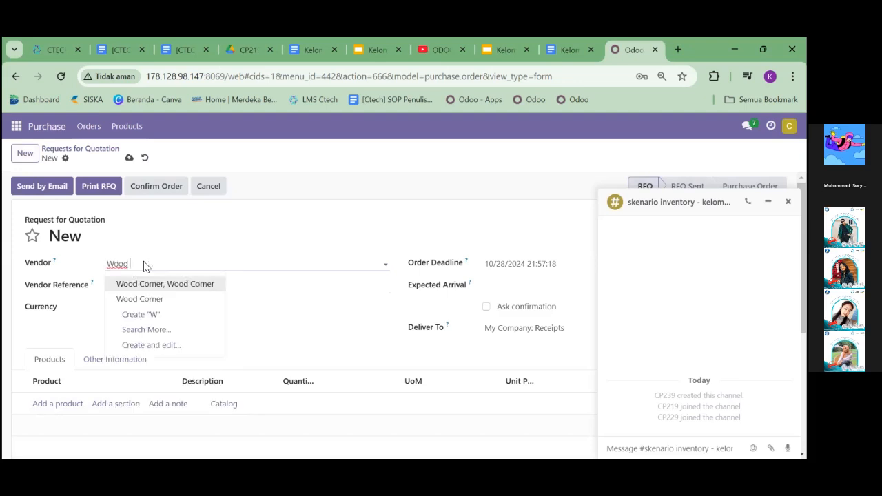
type("C")
left_click(171, 284)
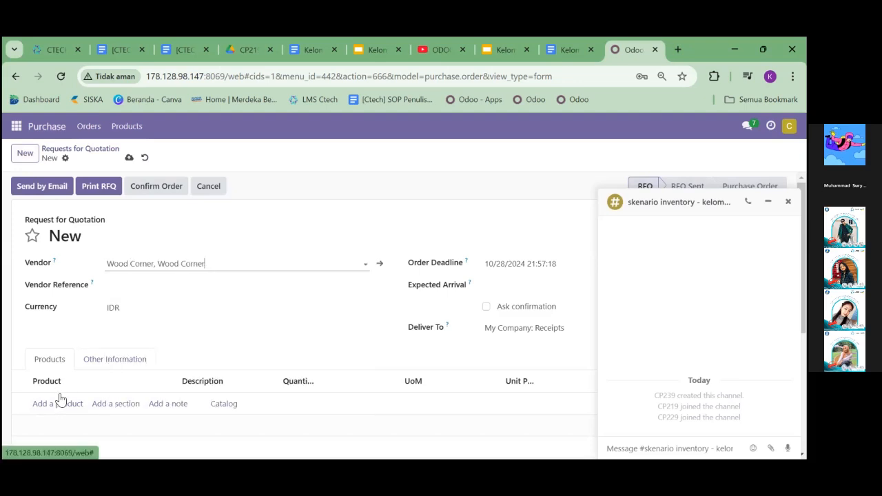
Add the product [RM.89957] Bolt to the request for quotation with a quantity of 10
left_click(53, 405)
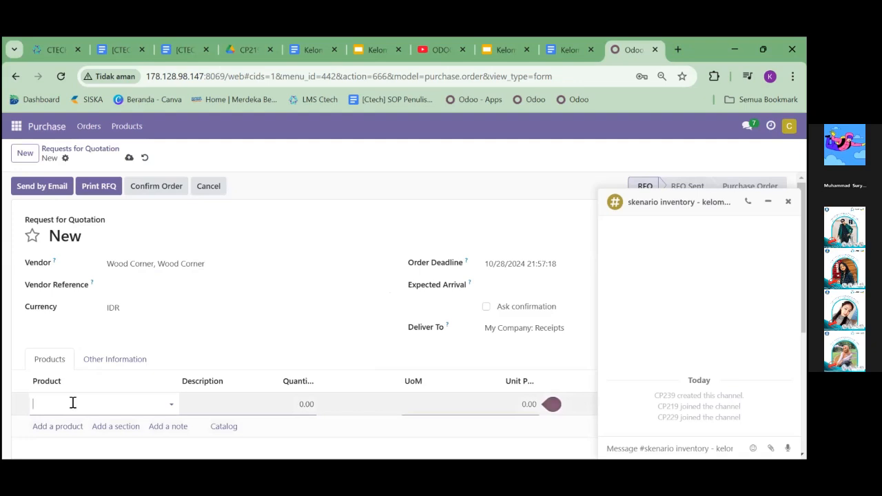
type("Bol")
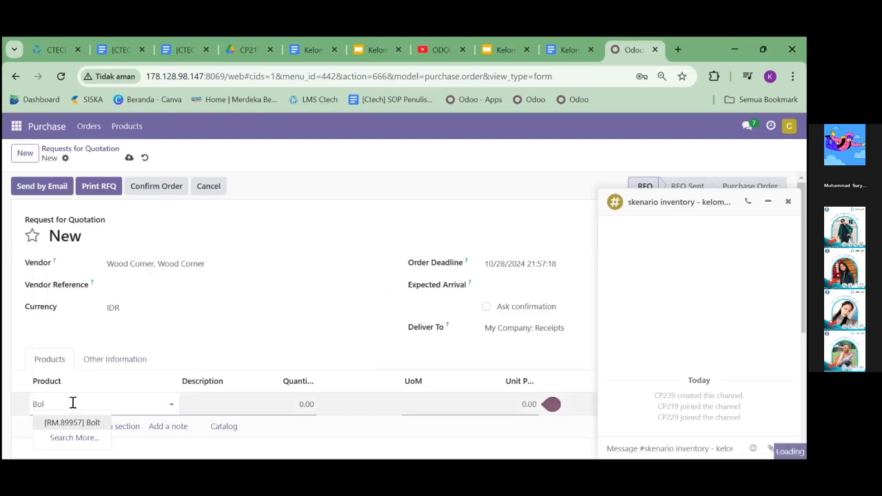
left_click(90, 422)
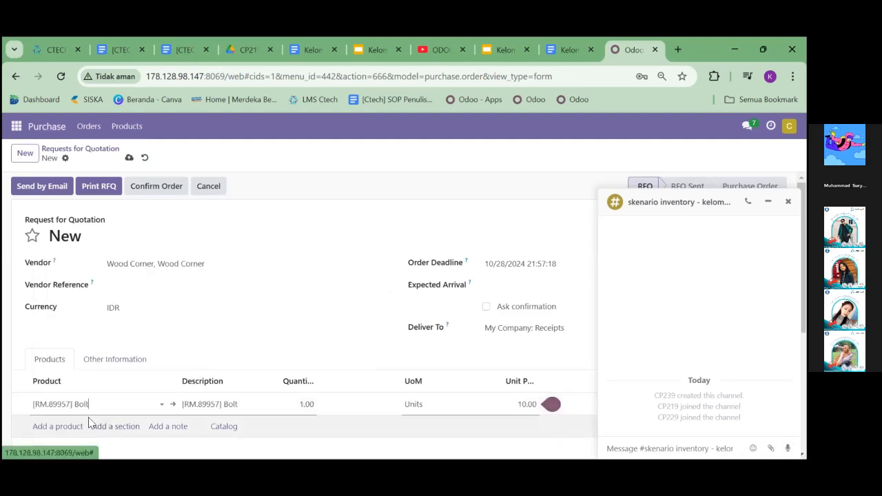
left_click(310, 405)
key("BackSpace")
type("1")
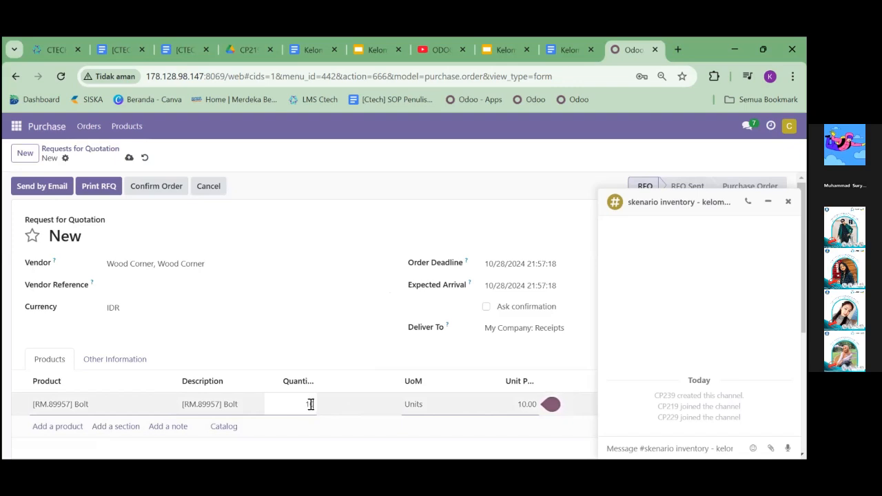
type("0")
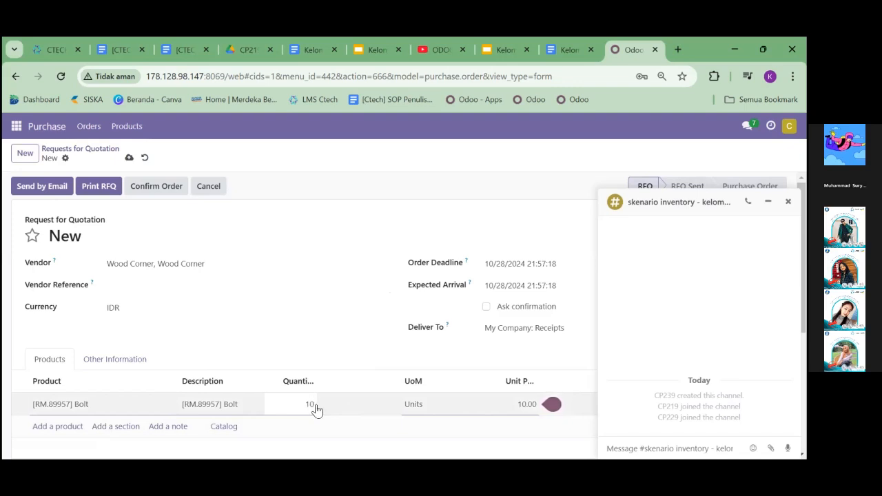
Send the Bolt request for quotation to the vendor by email with the prepared message and PDF attachment
left_click(55, 195)
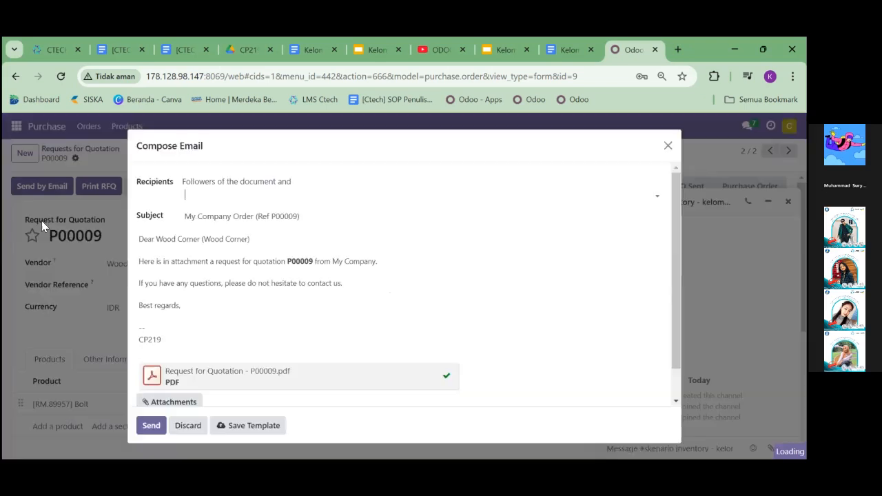
left_click(163, 423)
left_click(165, 426)
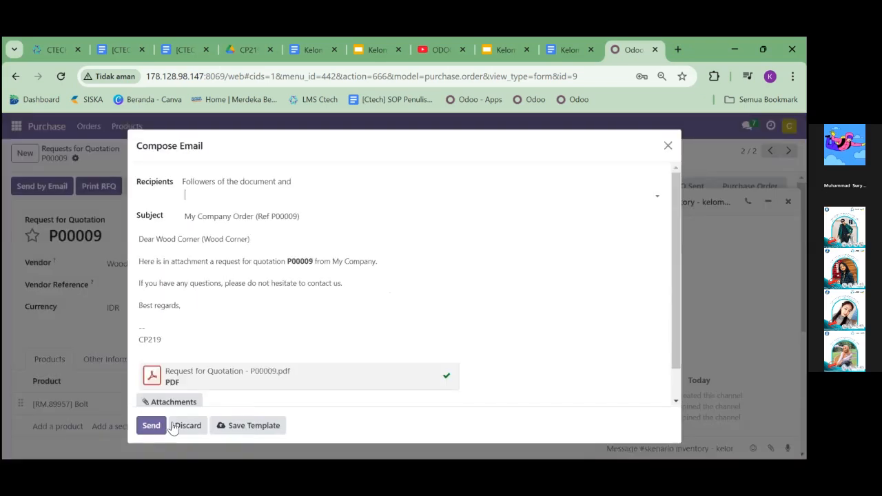
left_click(151, 425)
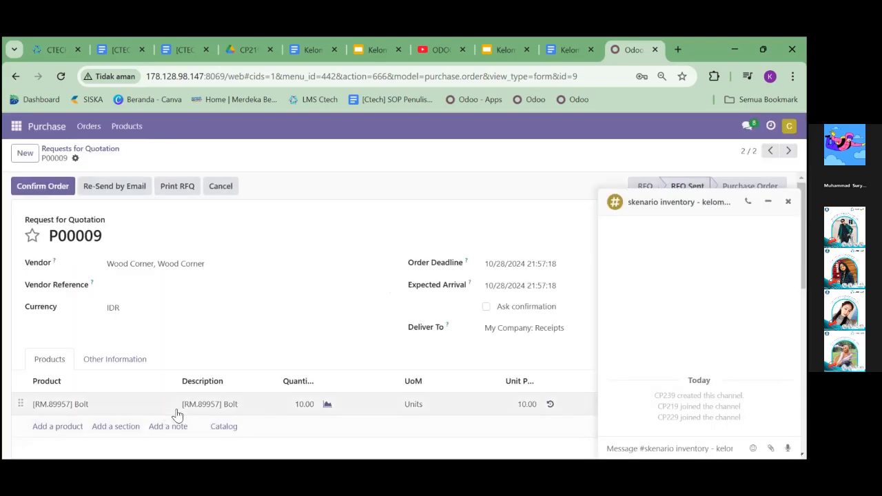
Create a third request for quotation with Wood Corner, Wood Corner as the vendor
left_click(24, 154)
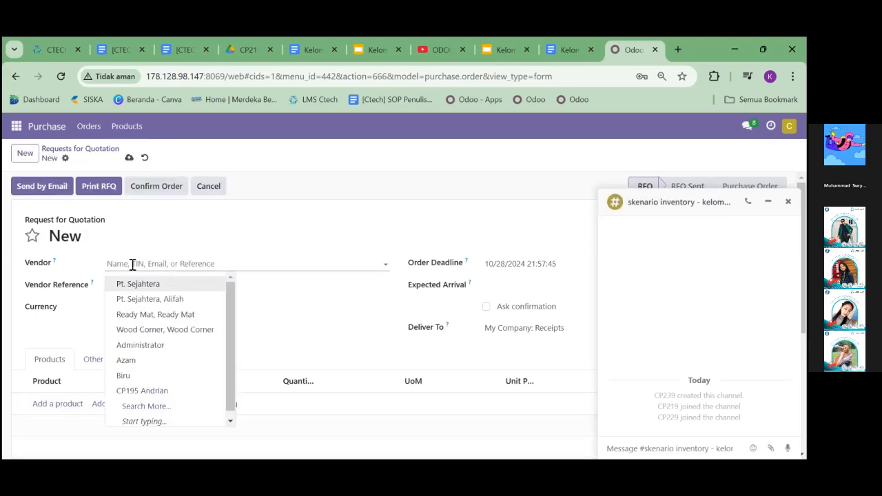
type("Wood")
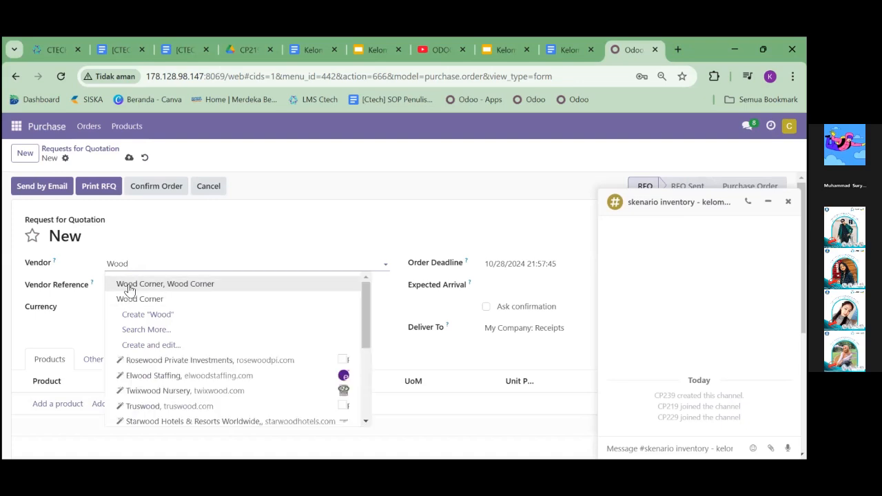
key("Return")
Add the product [RM.25630] Screw to the request for quotation with a quantity of 10
left_click(56, 403)
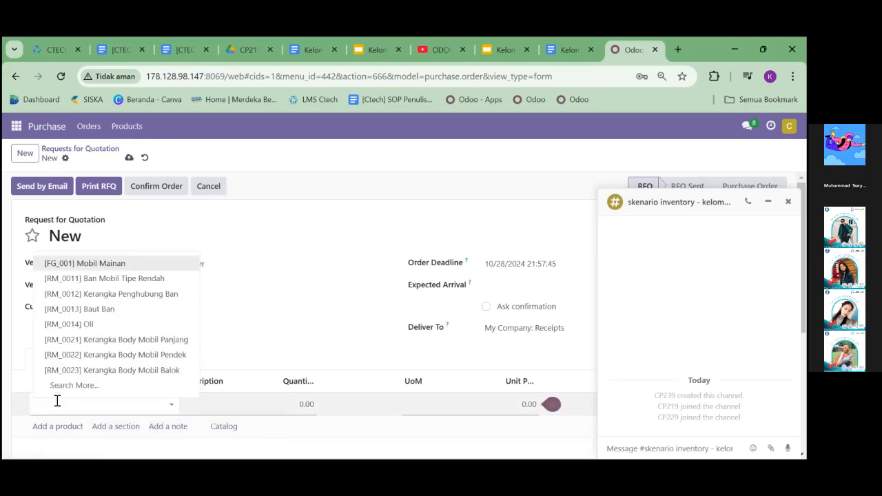
type("Scre")
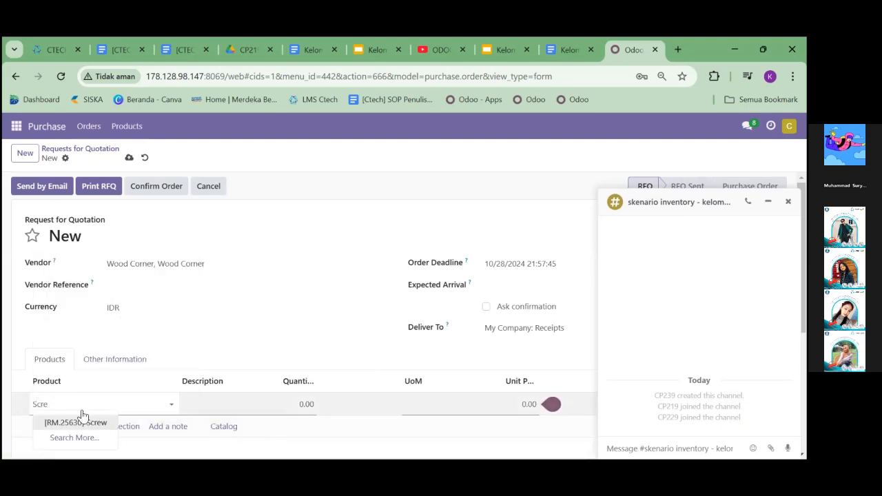
left_click(75, 438)
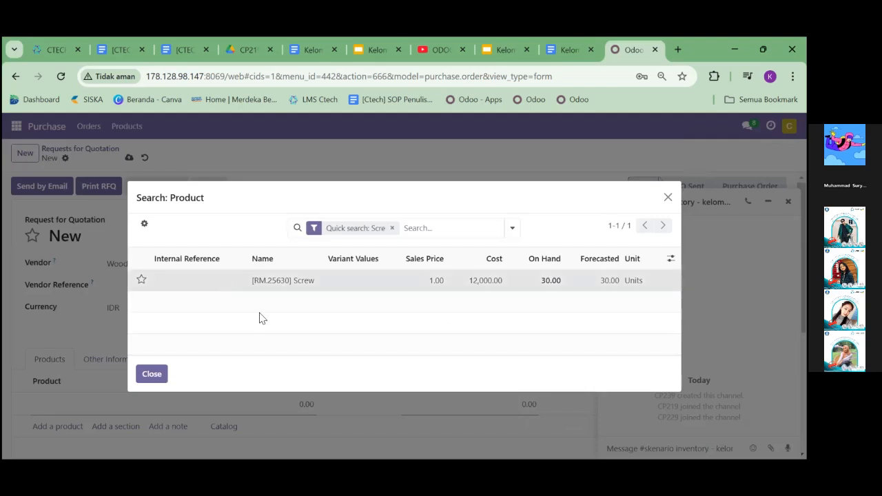
left_click(271, 286)
left_click(301, 403)
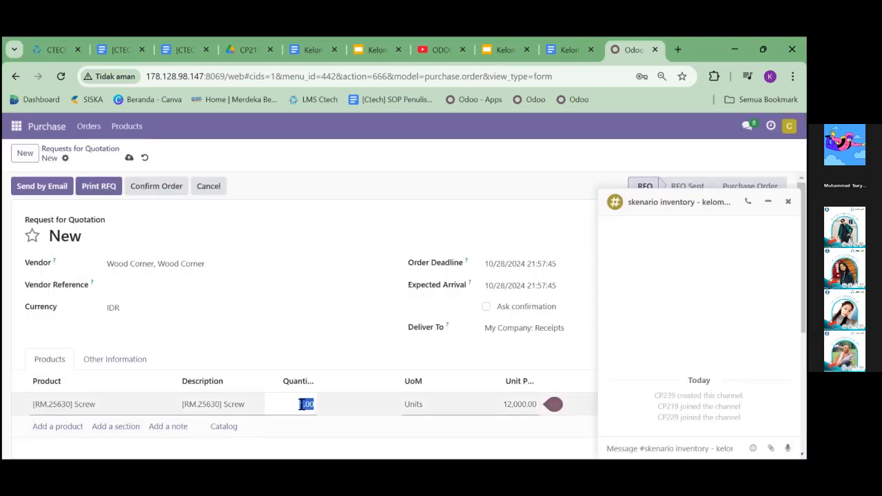
type("10")
left_click(45, 339)
Send the Screw request for quotation to the vendor by email with the prepared message and PDF attachment
left_click(47, 187)
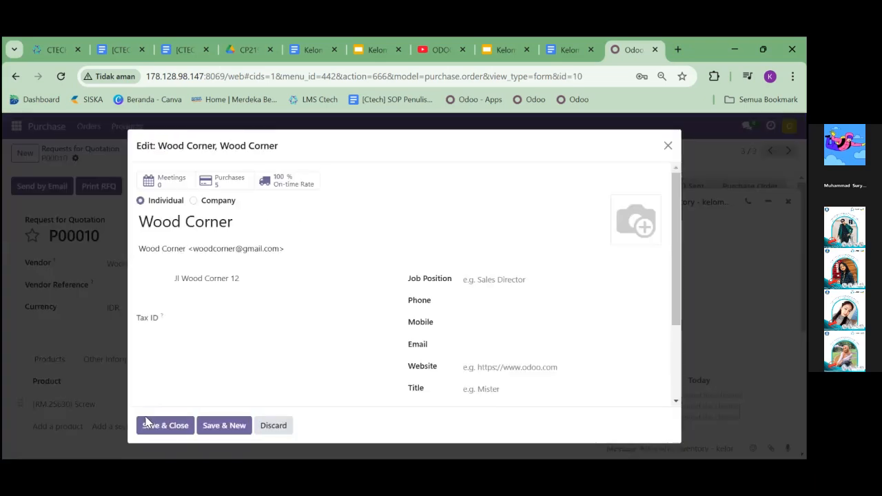
left_click(147, 424)
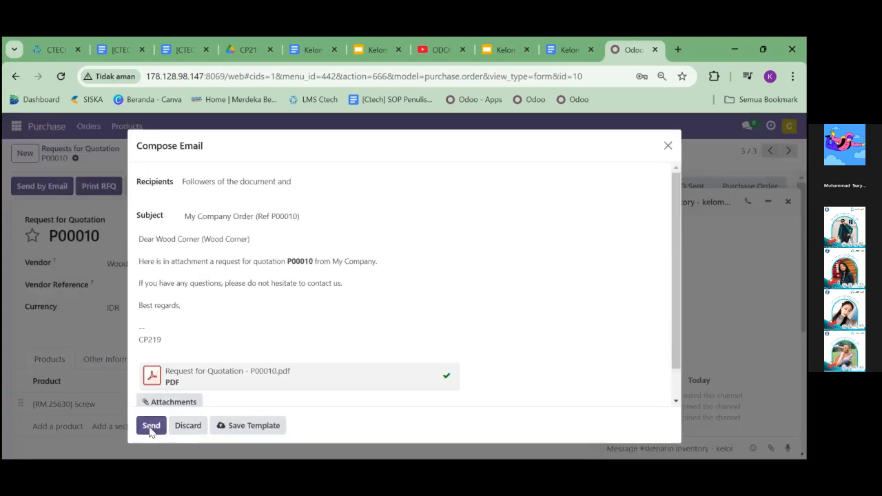
left_click(146, 425)
Create a fourth request for quotation with Wood Corner, Wood Corner as the vendor
left_click(24, 153)
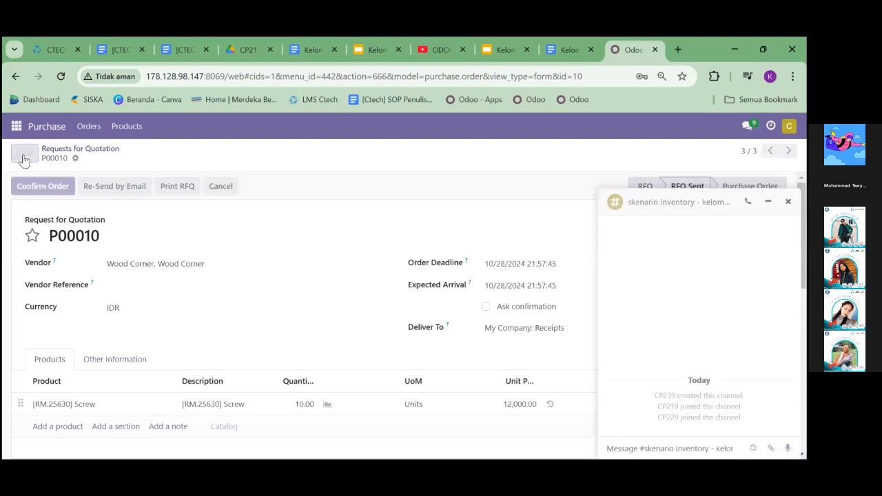
left_click(148, 263)
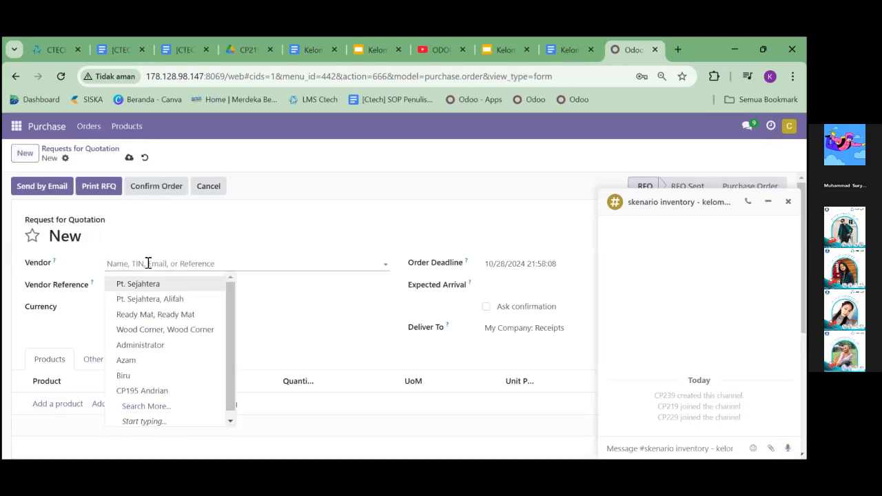
left_click(160, 329)
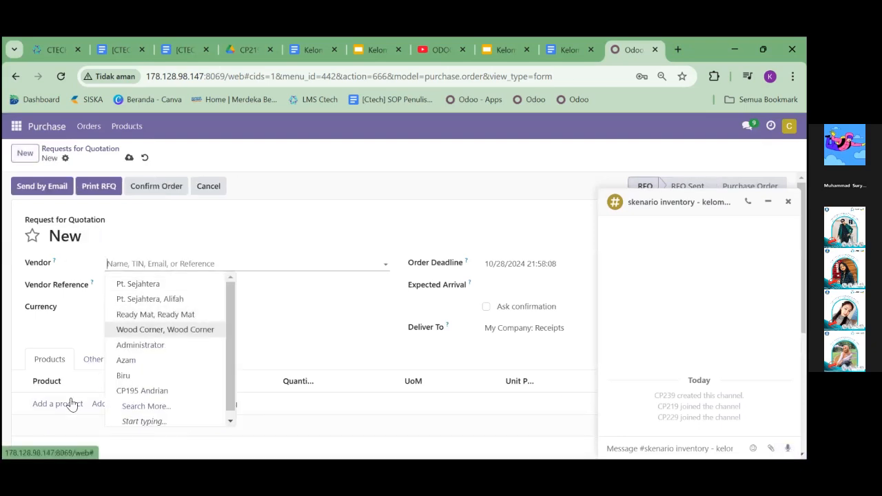
Add the product [RM_7052] Wood Panel to the request for quotation with a quantity of 10
left_click(68, 407)
left_click(91, 391)
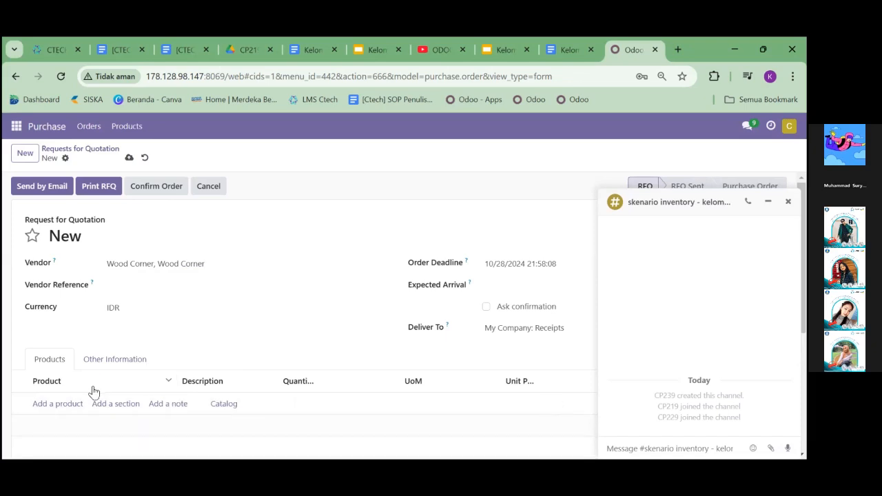
left_click(92, 384)
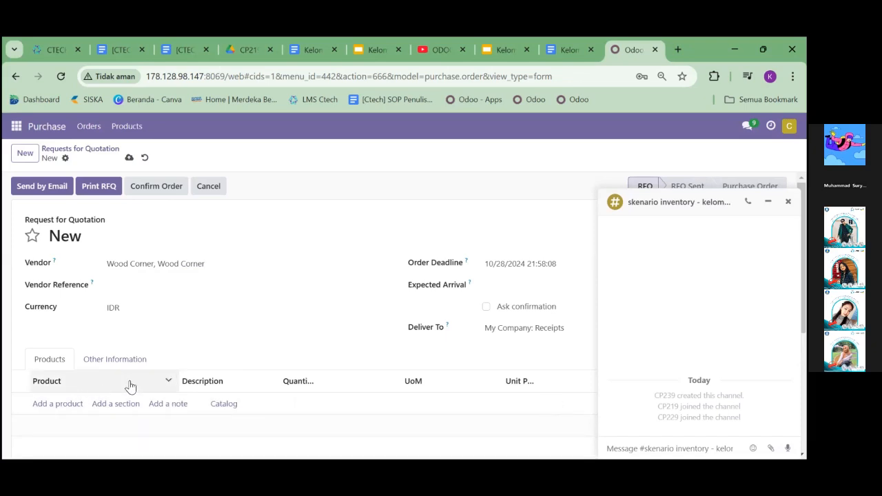
left_click(66, 405)
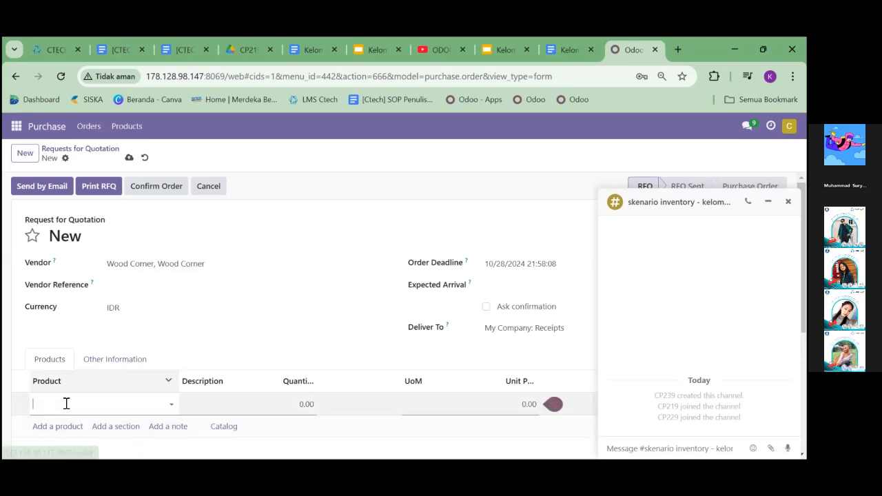
type("Woo")
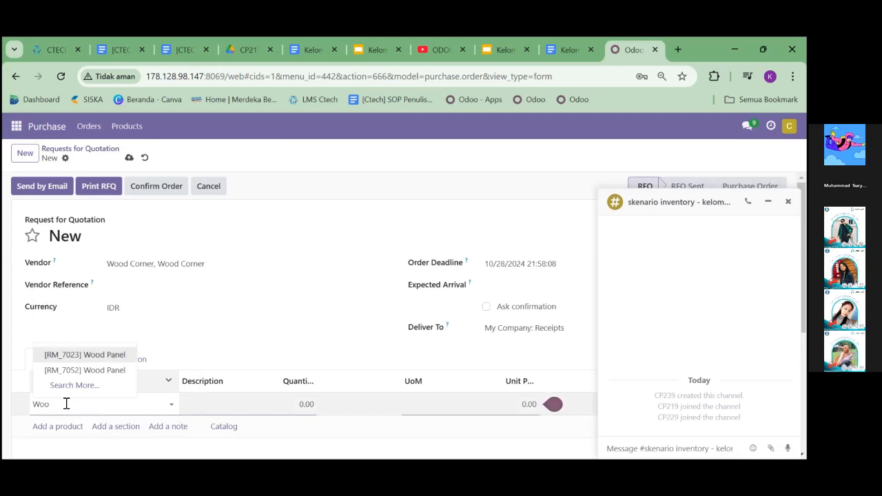
left_click(64, 385)
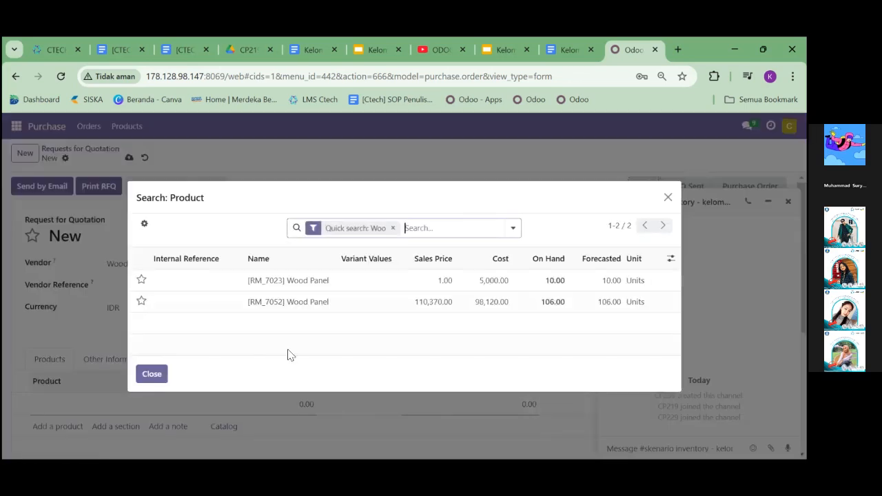
left_click(340, 299)
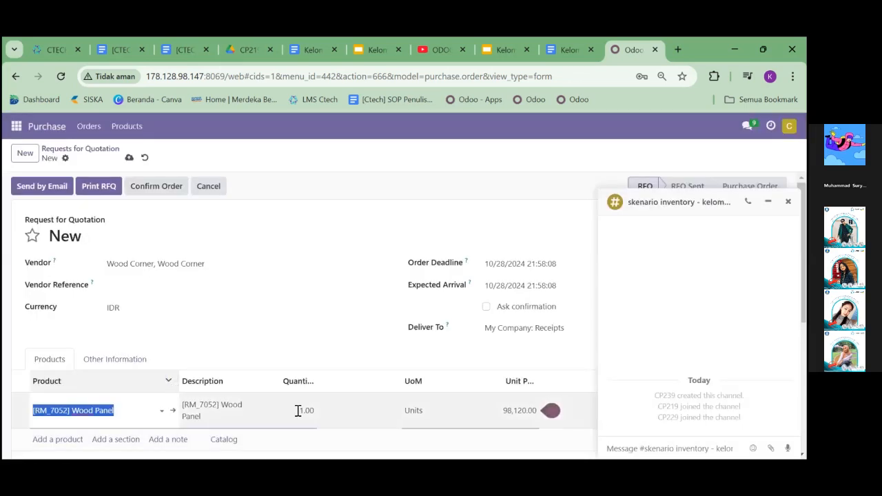
left_click(297, 410)
type("10")
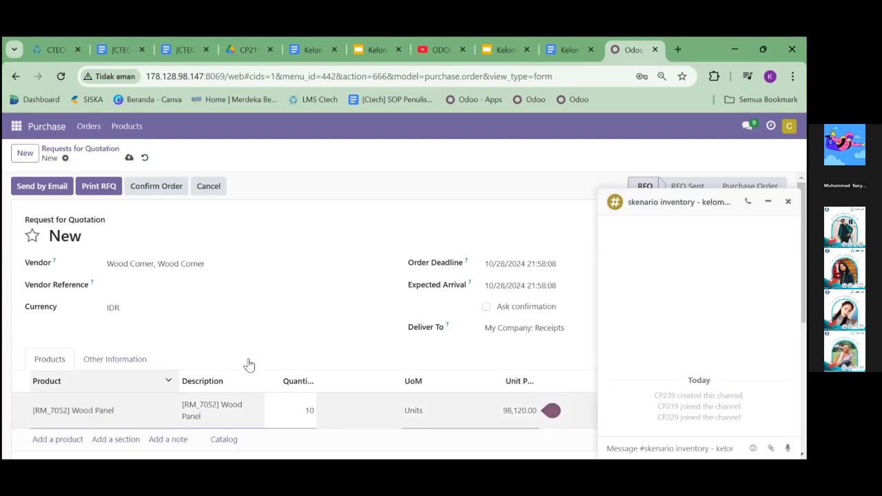
Send the Wood Panel request for quotation by email, saving the vendor's contact form on the way, and return to the requests list
left_click(40, 187)
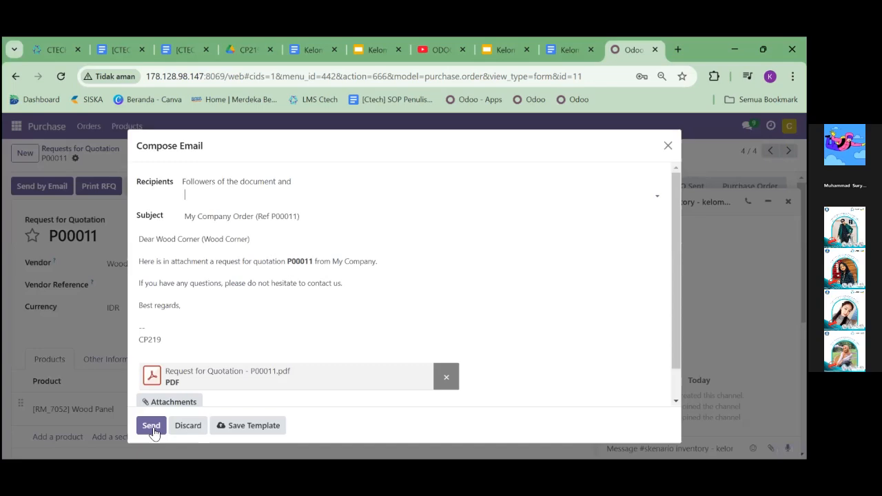
left_click(151, 425)
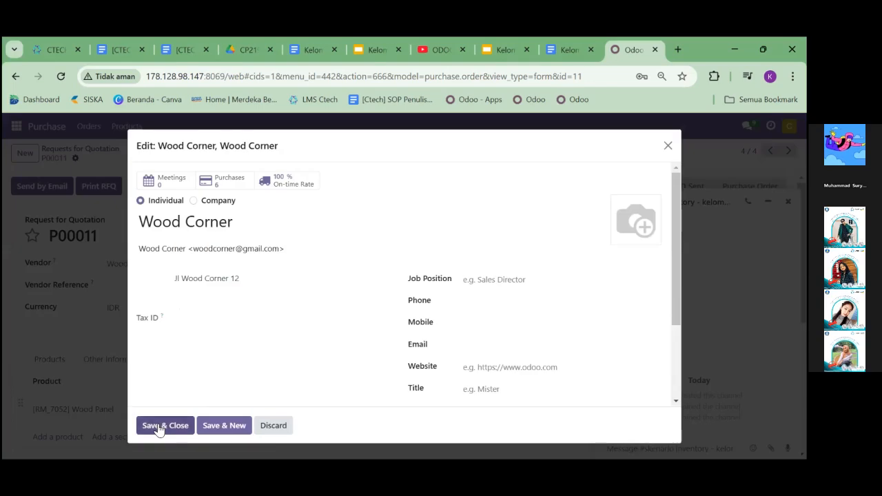
left_click(156, 425)
left_click(151, 425)
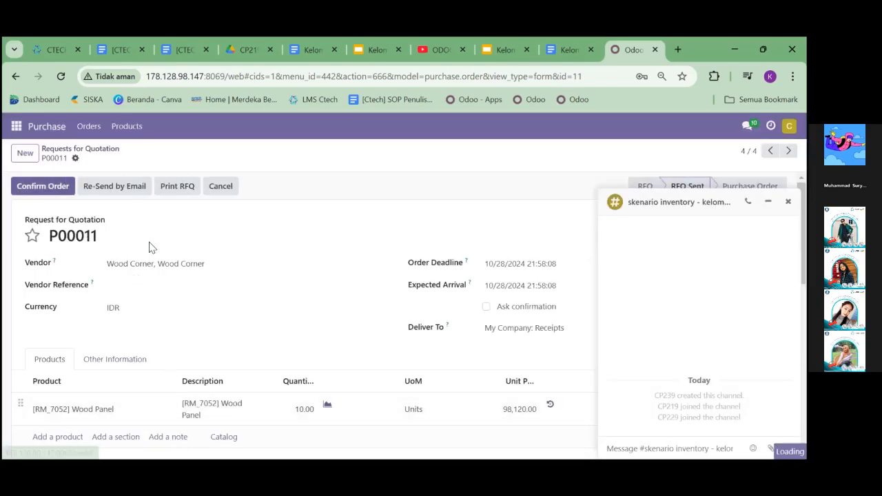
left_click(79, 149)
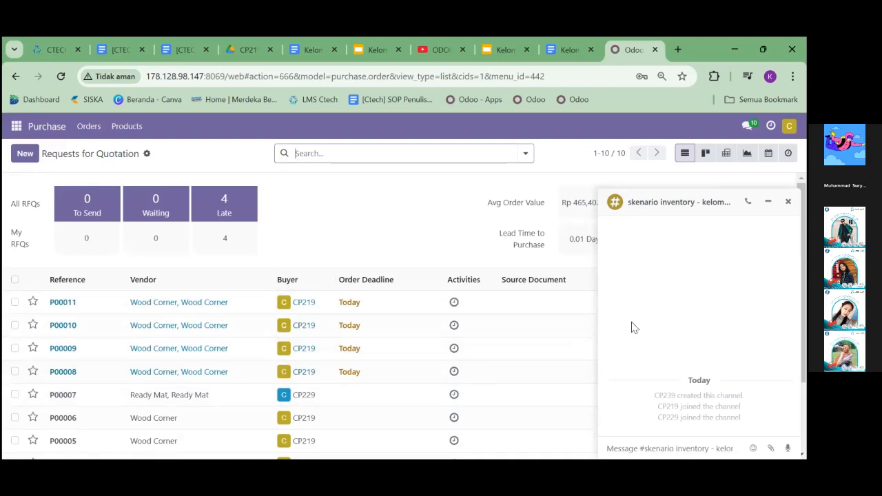
Draft "Menunggu validate admin purchase untuk" plus the order-number range of the four Wood Corner requests in the skenario inventory channel chat
left_click(671, 447)
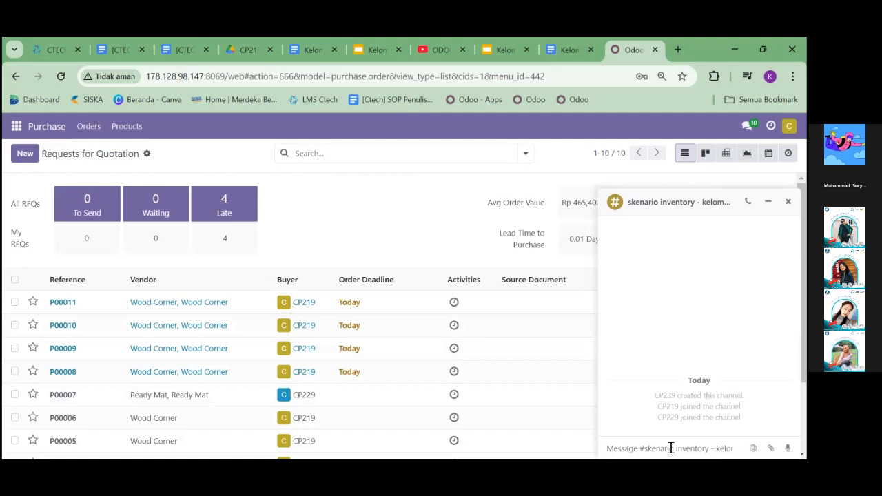
type("Menunggu validate")
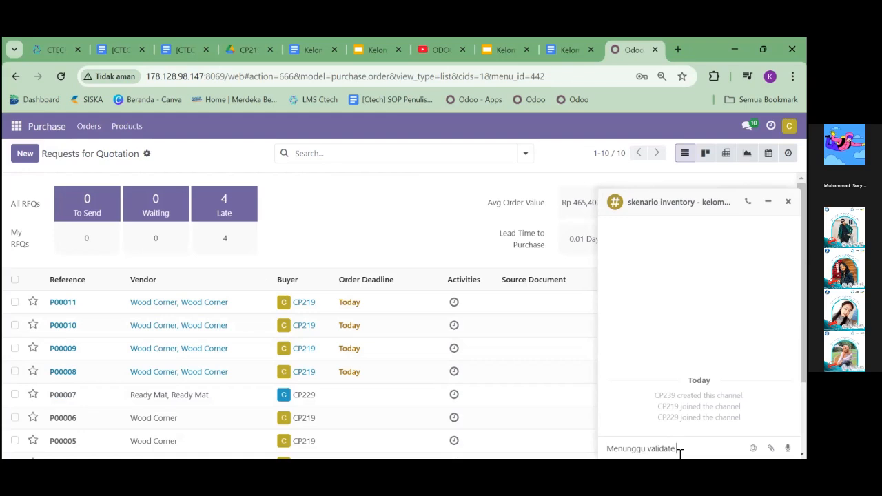
type("min purchase unruk")
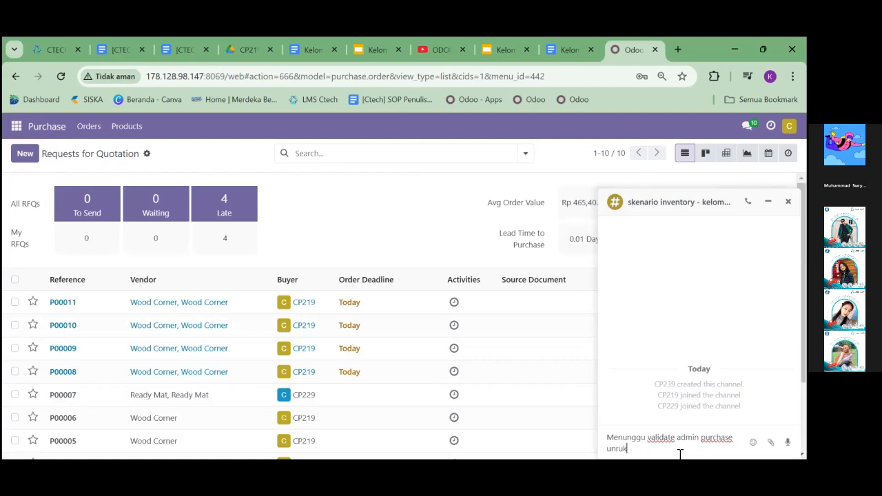
key("BackSpace")
key("BackSpace")
type("tuk PO0008 s.d. PO0011")
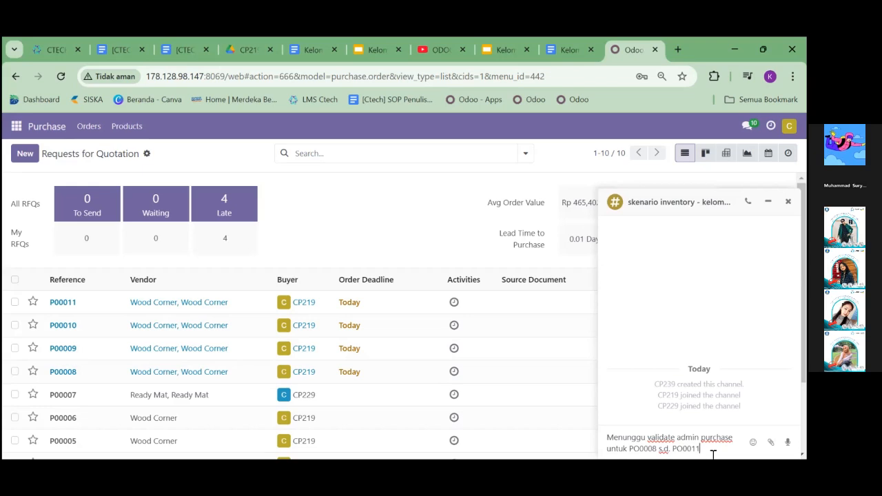
Add the paragraph "Untuk Vendor Ready Mat dilanjutkan oleh Staff Purchase yang lain" after a blank line and post the channel message
key("shift+Return")
key("shift+Return")
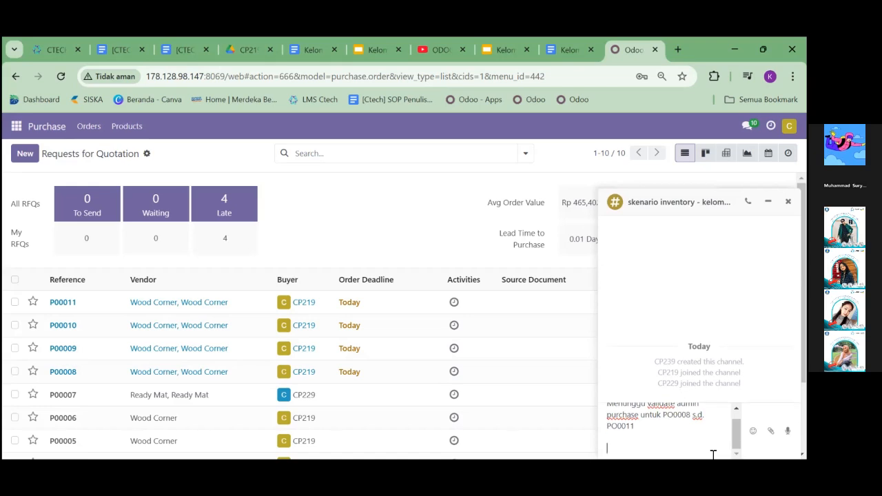
type("Untuk Vendor Ready Mat")
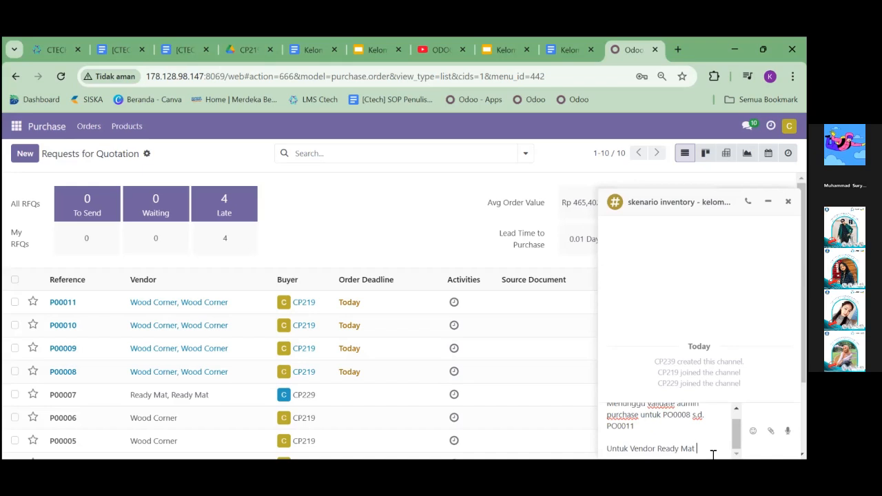
type(" dilanjutkan")
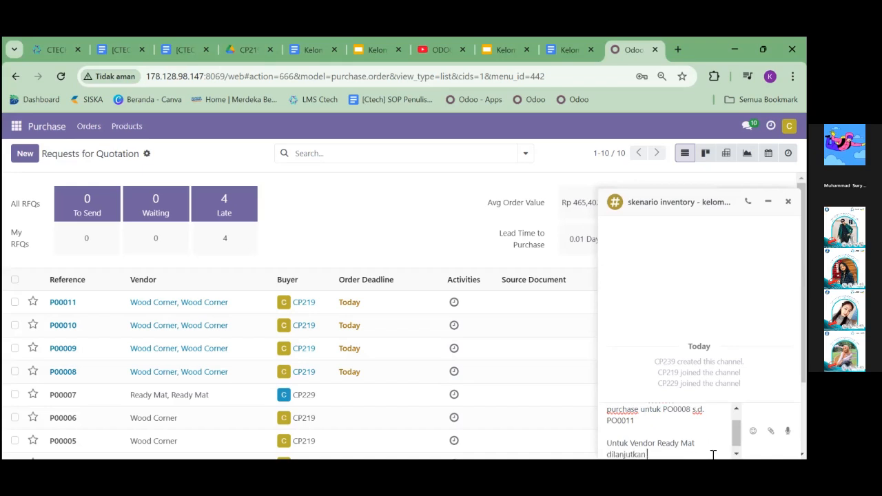
type(" oleh Staff Purchase y")
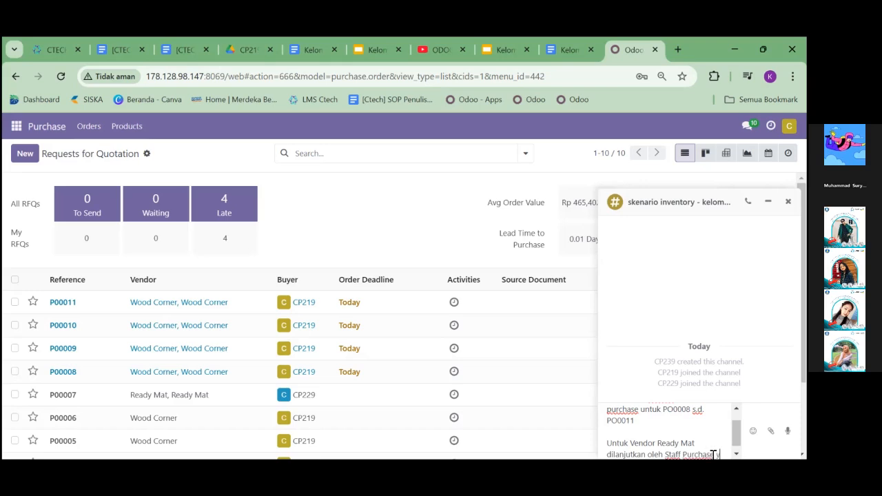
type("ang lain")
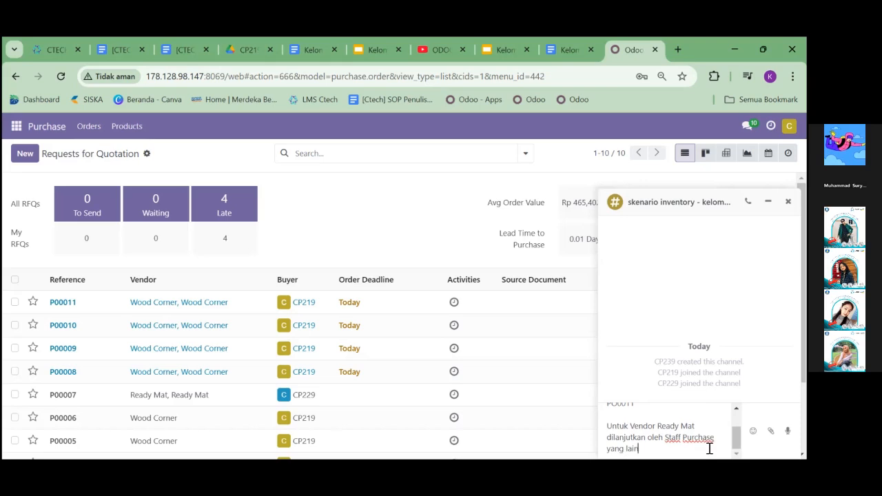
key("Return")
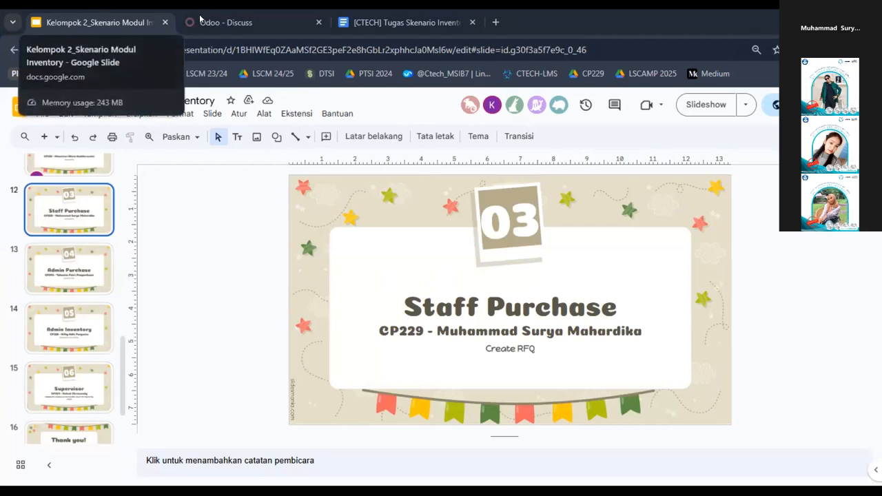
Switch from the slides to Odoo in the second purchase staff's browser and open the Purchase app
left_click(231, 14)
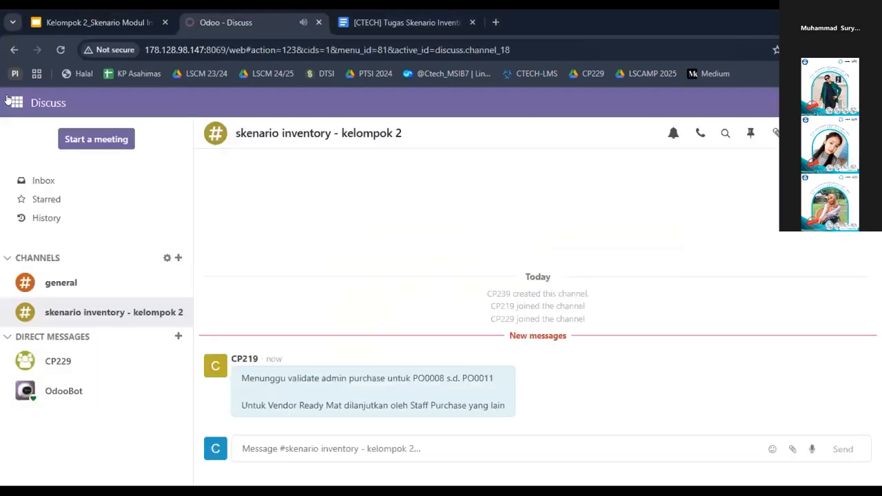
left_click(16, 102)
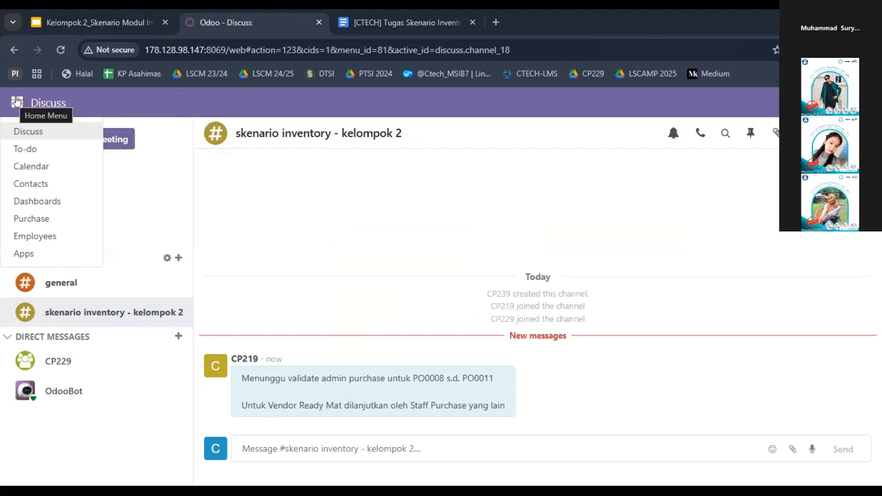
left_click(30, 217)
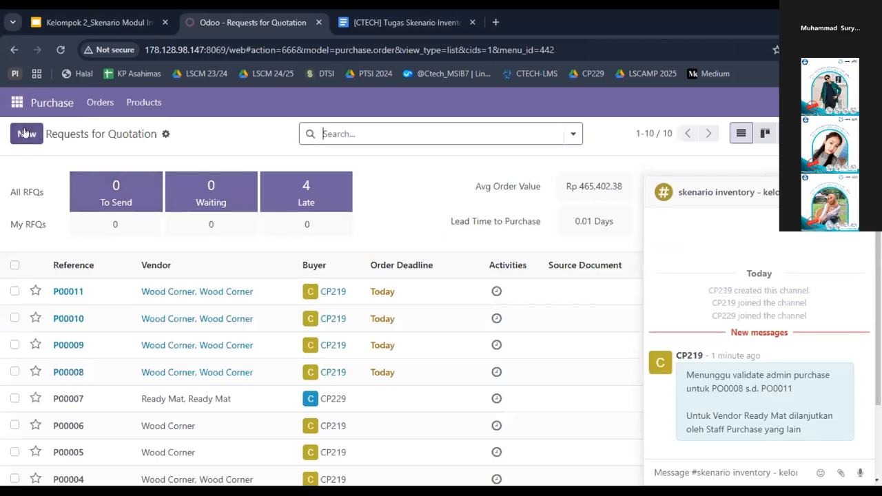
Create a new request for quotation with Ready Mat, Ready Mat as the vendor
left_click(25, 136)
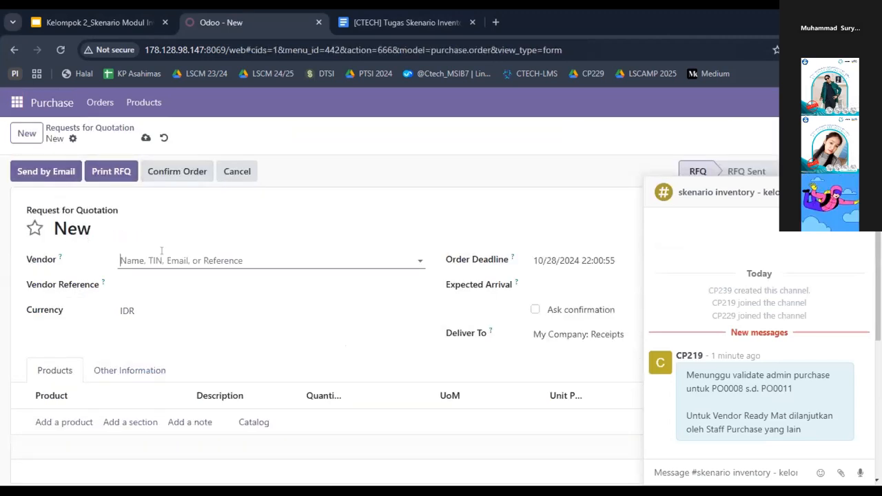
left_click(153, 257)
left_click(153, 257)
type("Re")
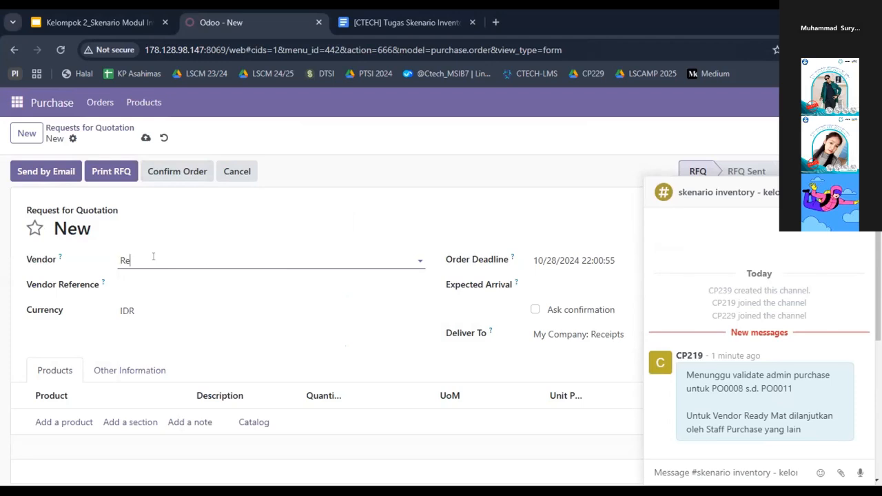
type("ady Mat")
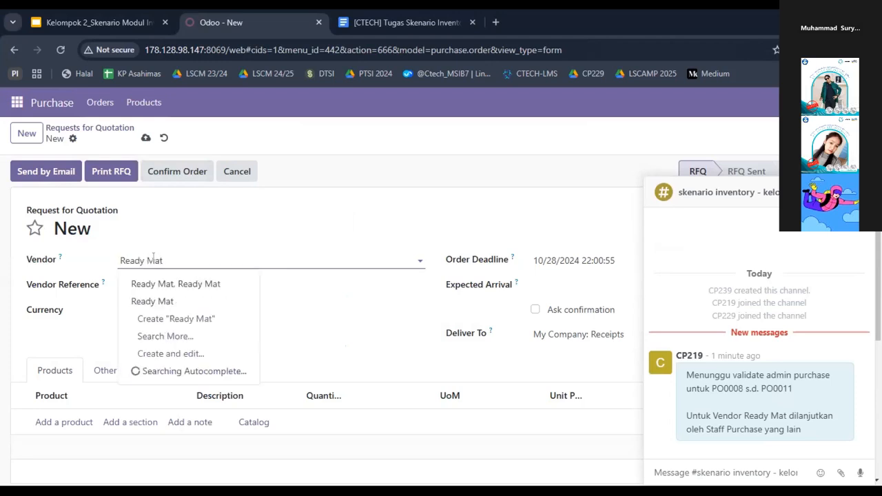
left_click(171, 284)
left_click_drag(156, 334, 100, 378)
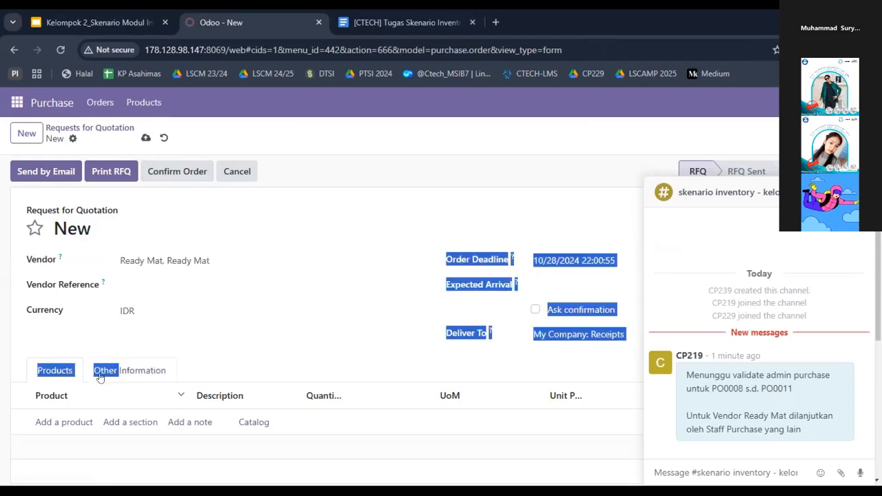
left_click(165, 333)
Add the product [RM.2344] Table Leg to the request's product lines with a quantity of 10
scroll(150, 349, "down", 1)
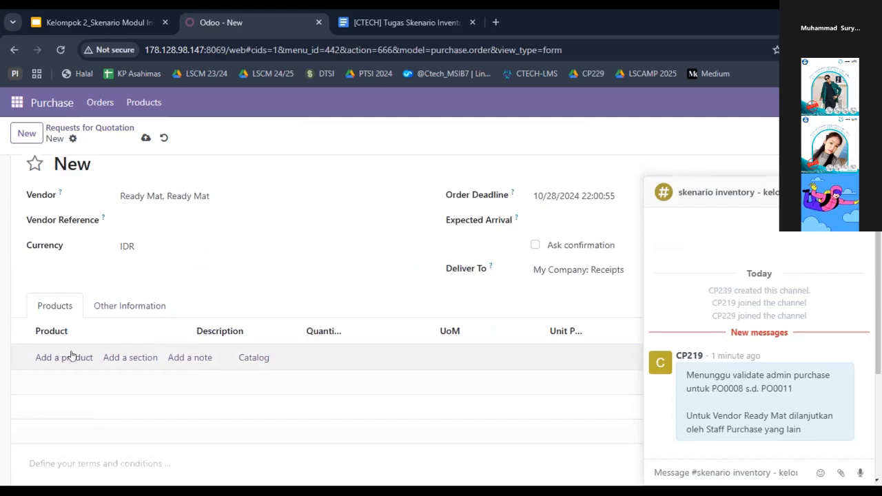
left_click(59, 358)
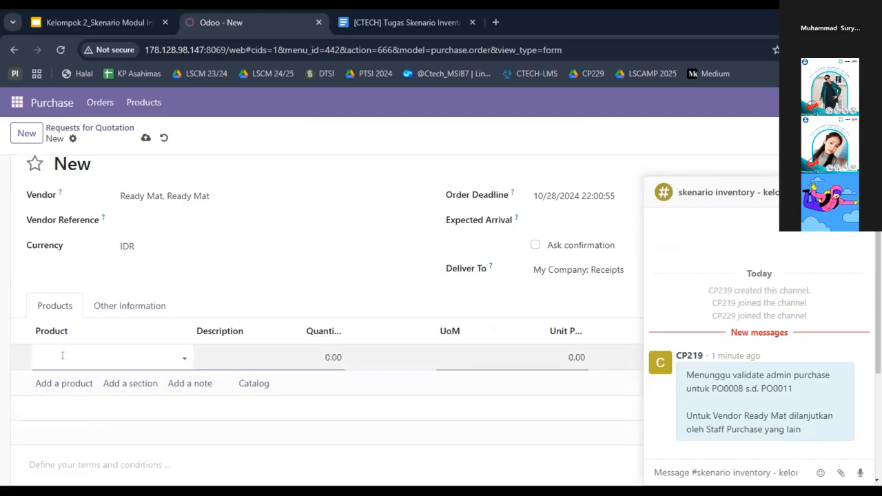
type("Table Leg")
left_click(76, 430)
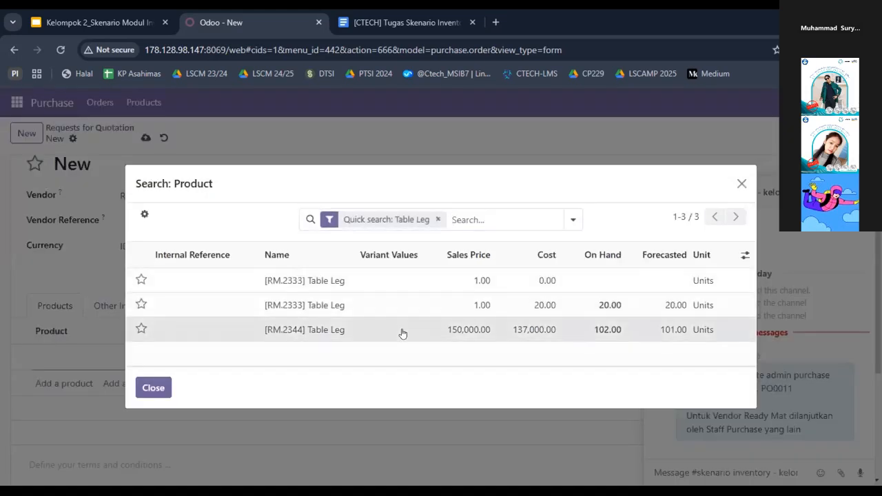
left_click(403, 334)
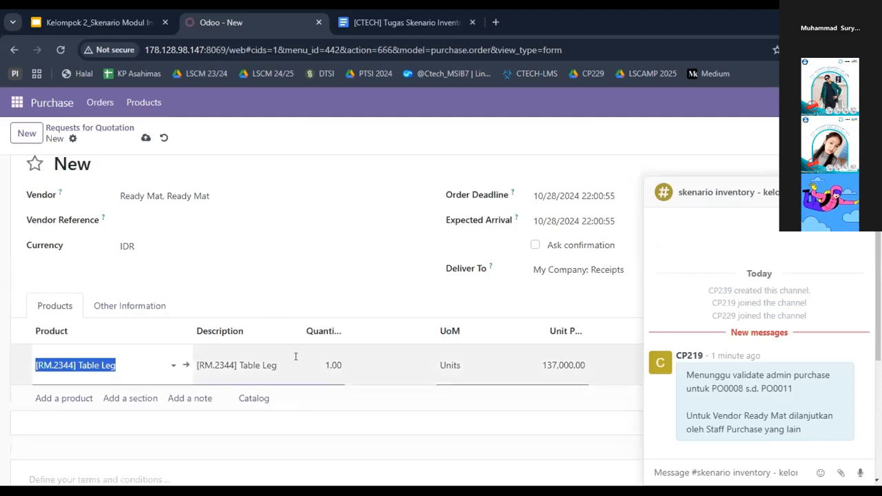
left_click(328, 356)
type("10")
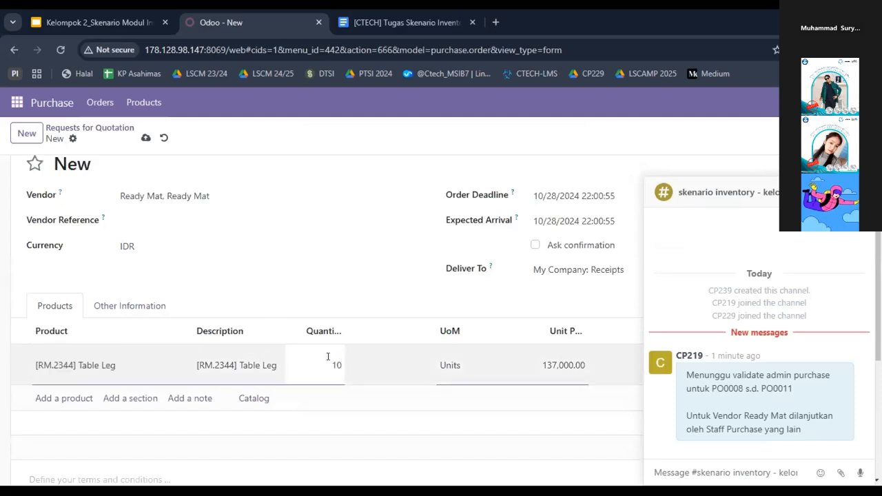
left_click(354, 294)
Add [RM.89957] Bolt as a second product line with a quantity of 10
left_click(65, 385)
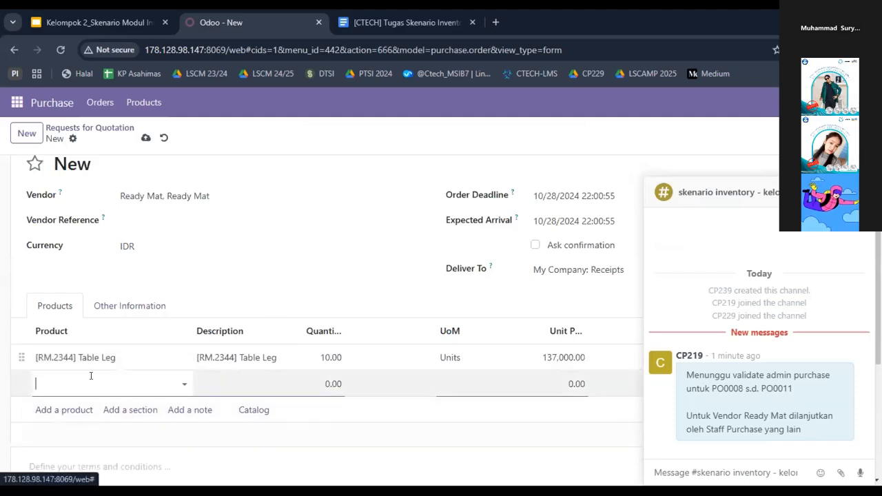
type("Bol")
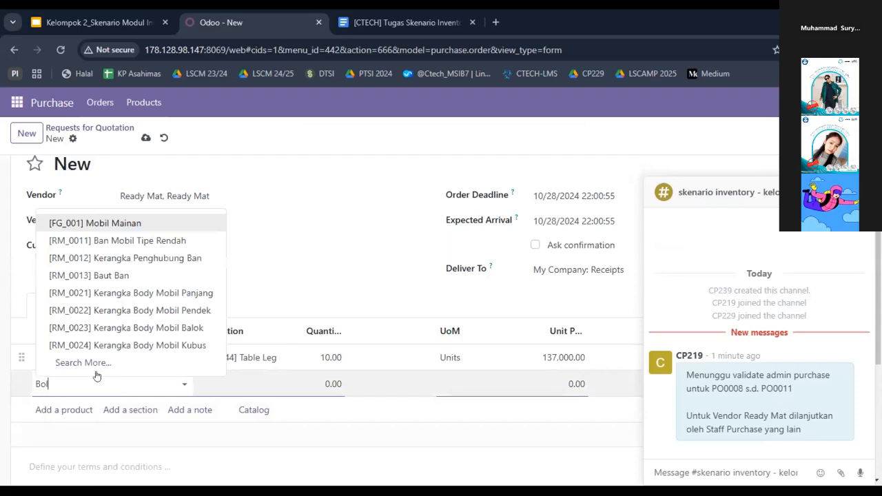
type("r")
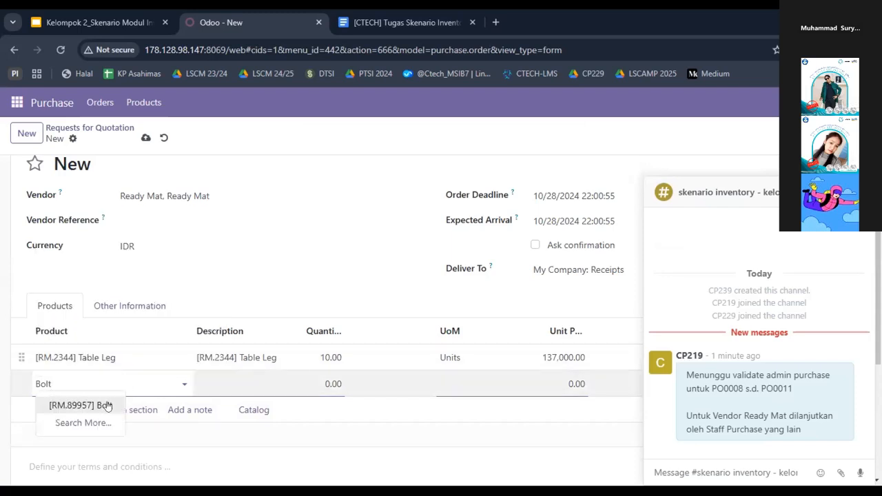
key("Return")
left_click(325, 377)
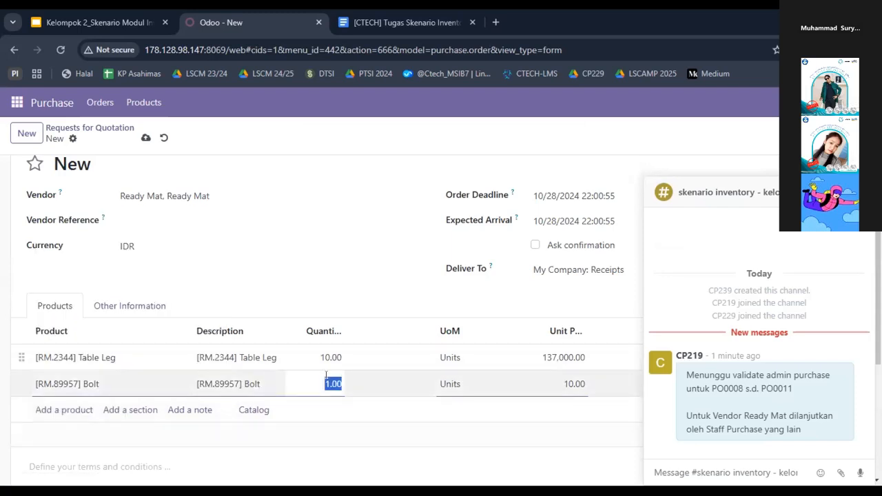
type("10.00")
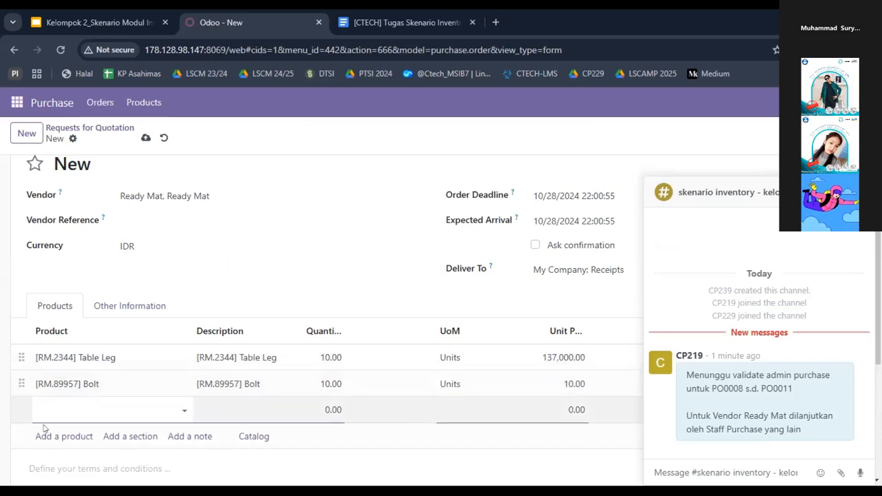
Add [RM.25630] Screw as a third product line with a quantity of 10
left_click(59, 412)
type("Screw")
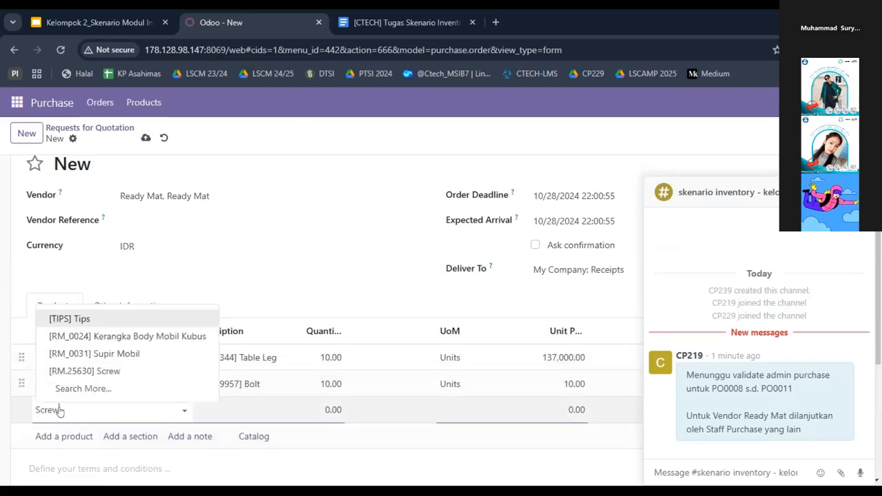
left_click(80, 430)
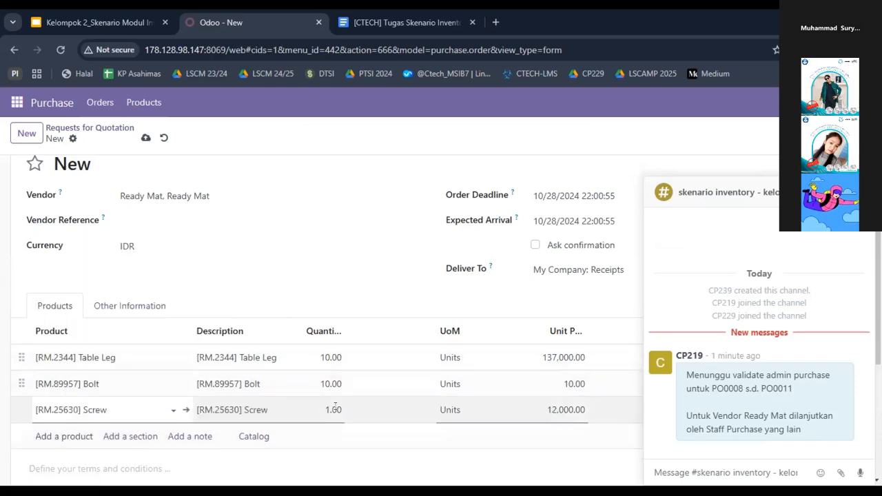
left_click_drag(341, 410, 303, 391)
type("10")
key("Return")
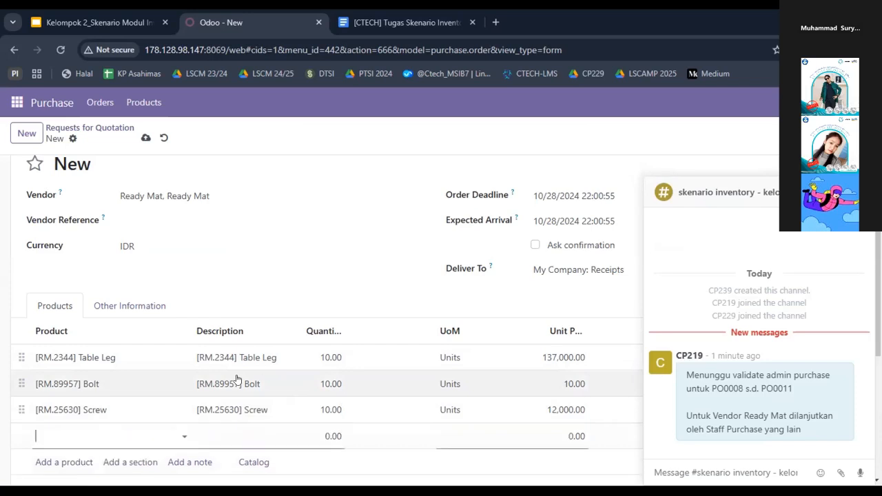
Add [RM_7052] Wood Panel as the fourth product line with a quantity of 10
left_click(103, 432)
type("Wood Panel")
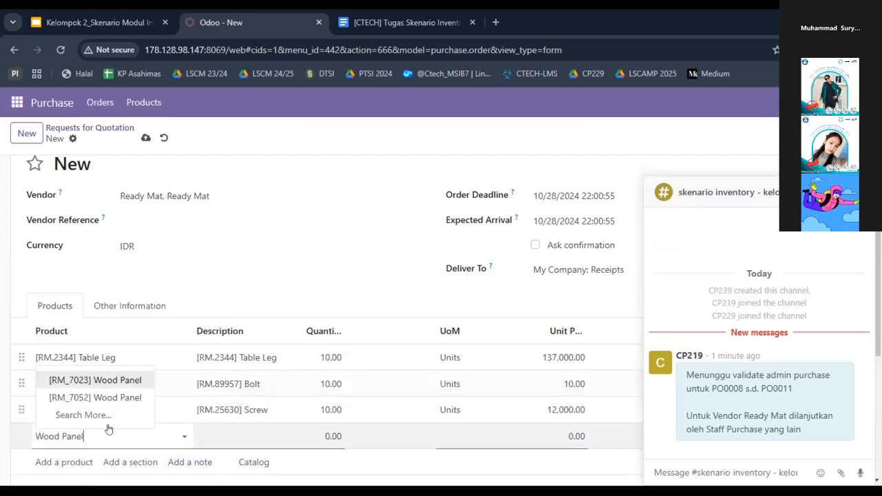
left_click(106, 416)
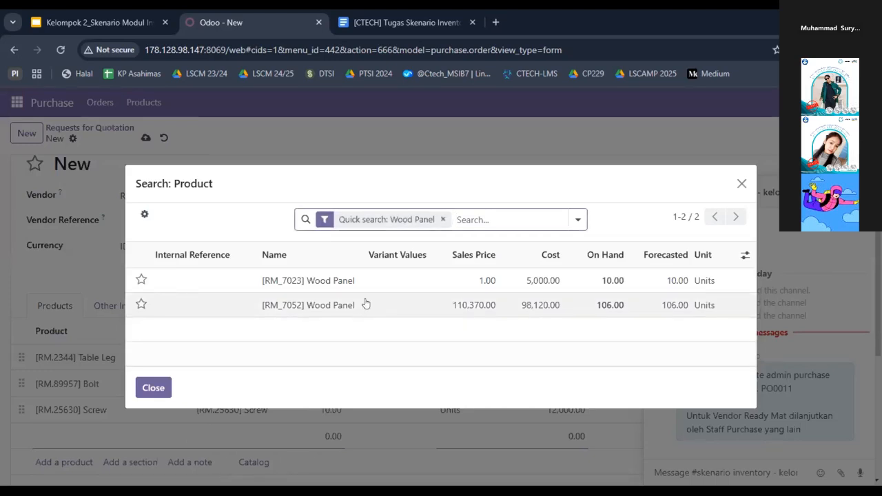
left_click(365, 305)
left_click(334, 441)
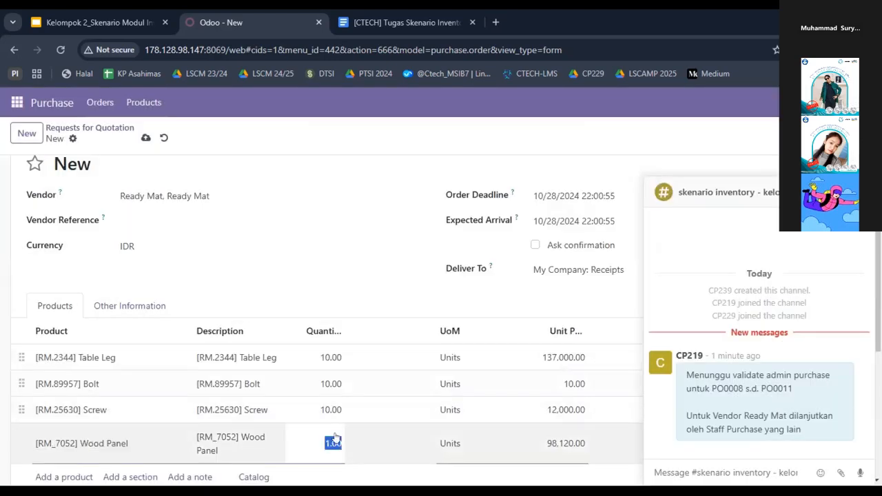
key("BackSpace")
type("10")
key("Return")
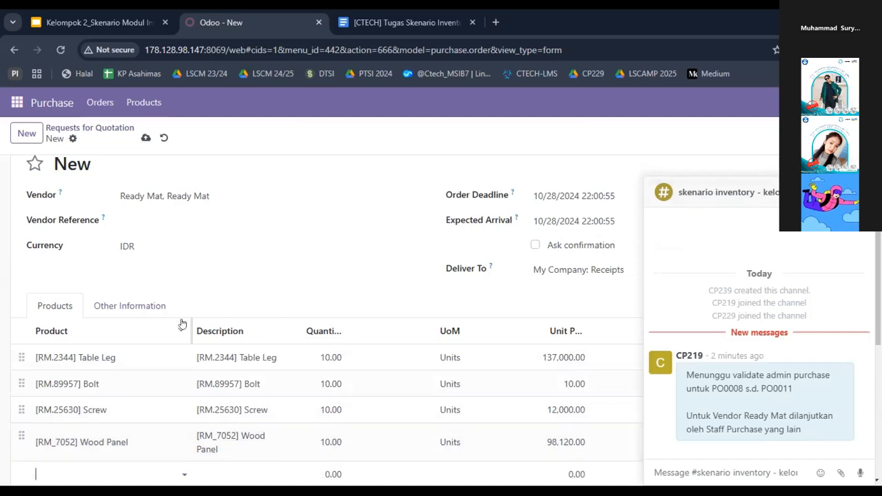
Email the request for quotation to Ready Mat, saving the vendor's contact form and sending the default message with the PDF attached
scroll(181, 324, "down", 1)
scroll(4, 430, "down", 1)
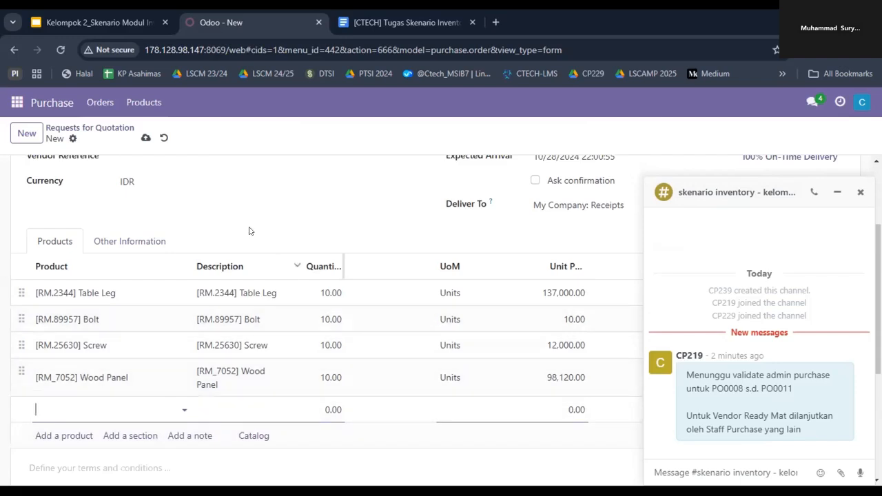
scroll(76, 129, "up", 3)
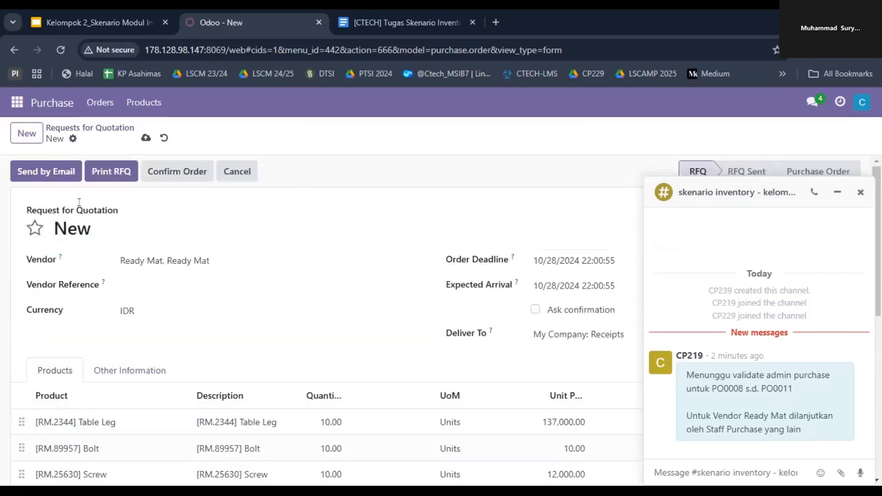
left_click(118, 171)
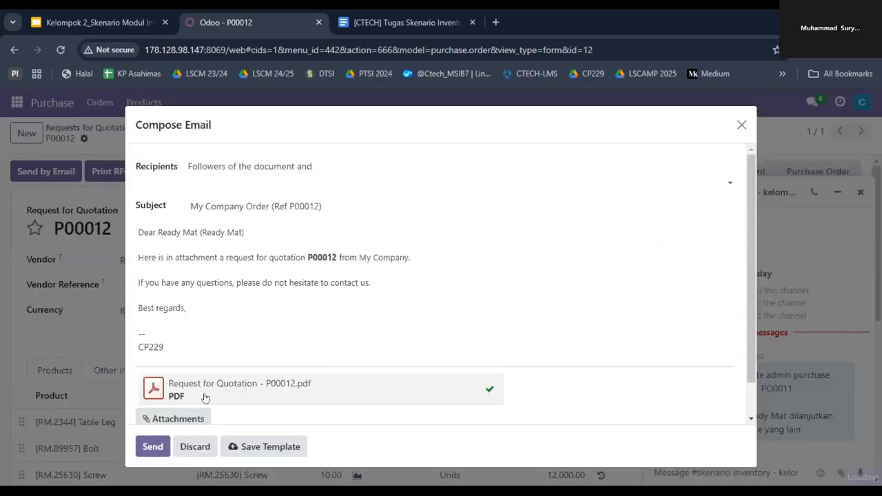
left_click(151, 448)
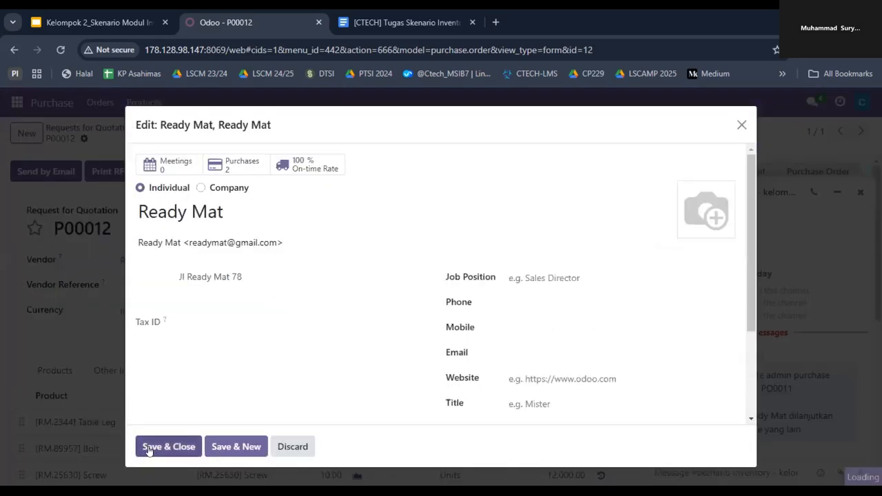
left_click(165, 445)
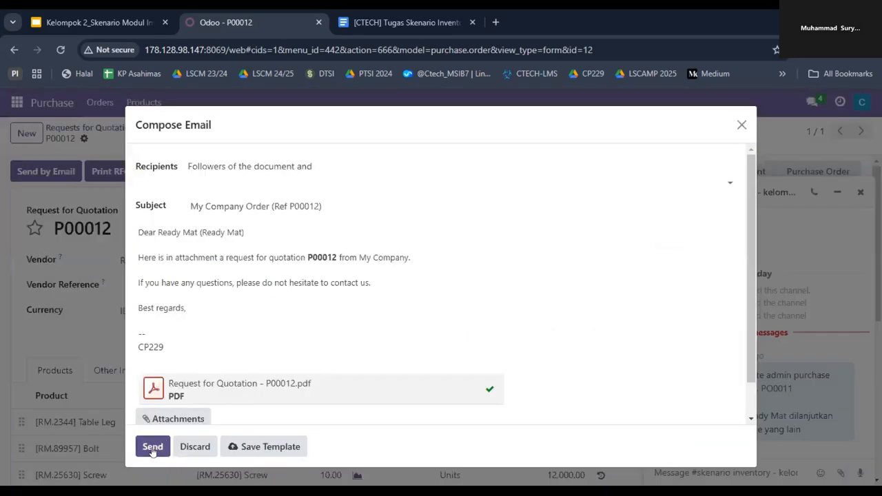
left_click(150, 447)
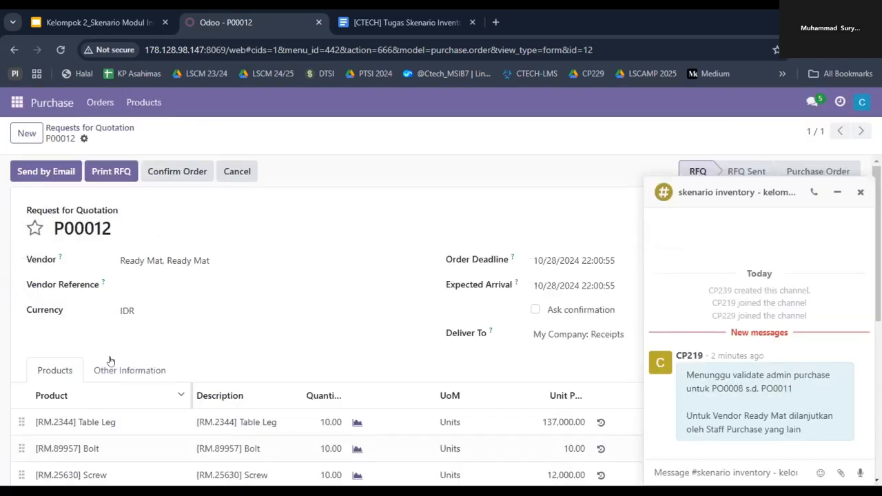
Return to the requests list and post "Menunggu validate admin purcahse untuk", the Ready Mat order number and ", terima kasih" in the skenario inventory channel
left_click(98, 129)
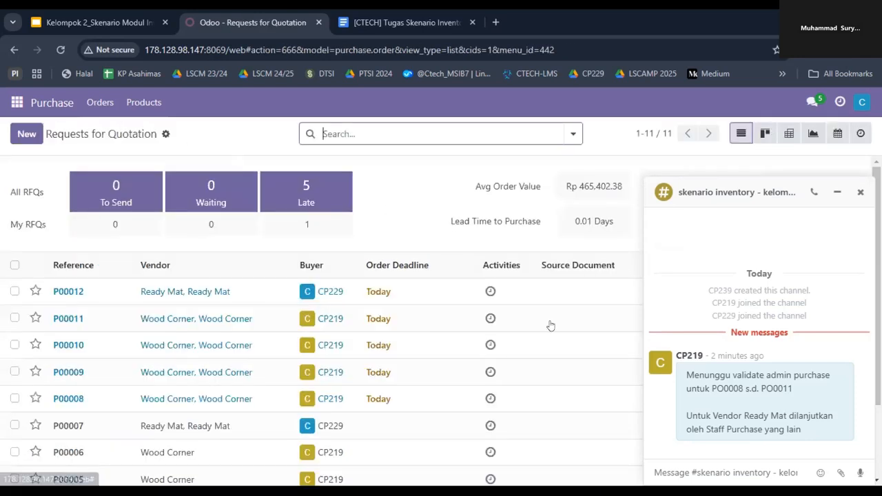
left_click(729, 469)
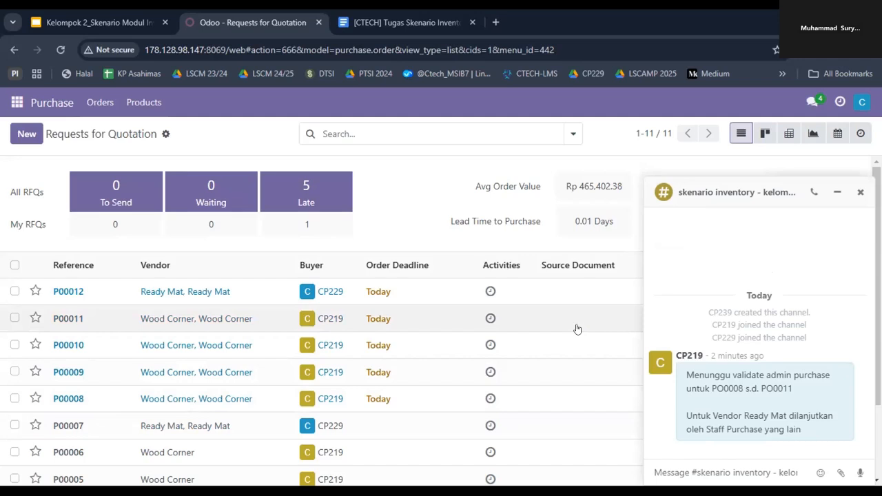
type("Menunggu")
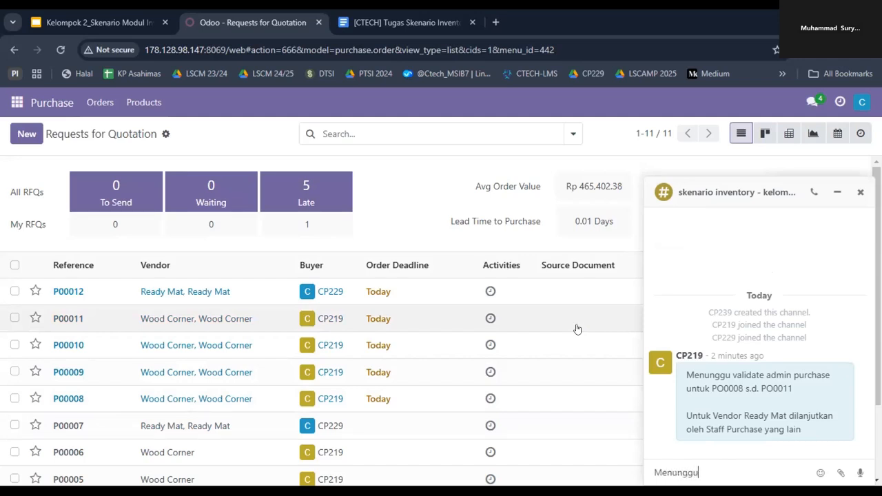
type(" validate admin pur")
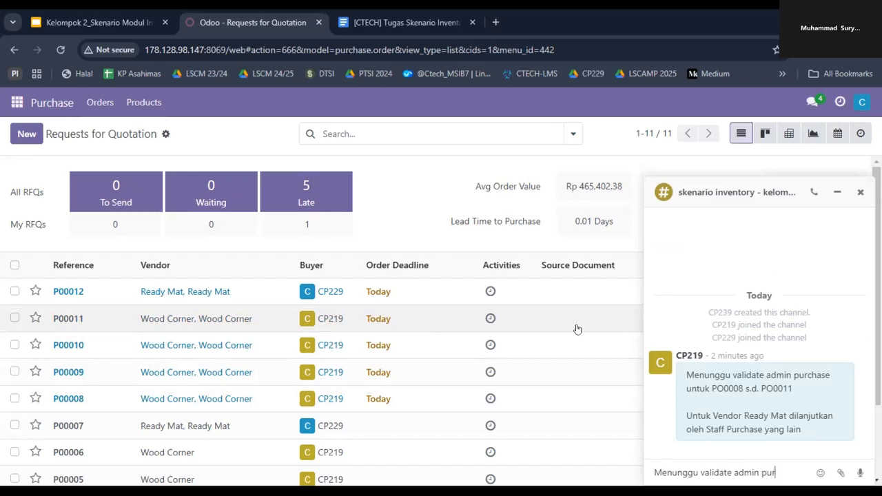
type("cahse untuk P")
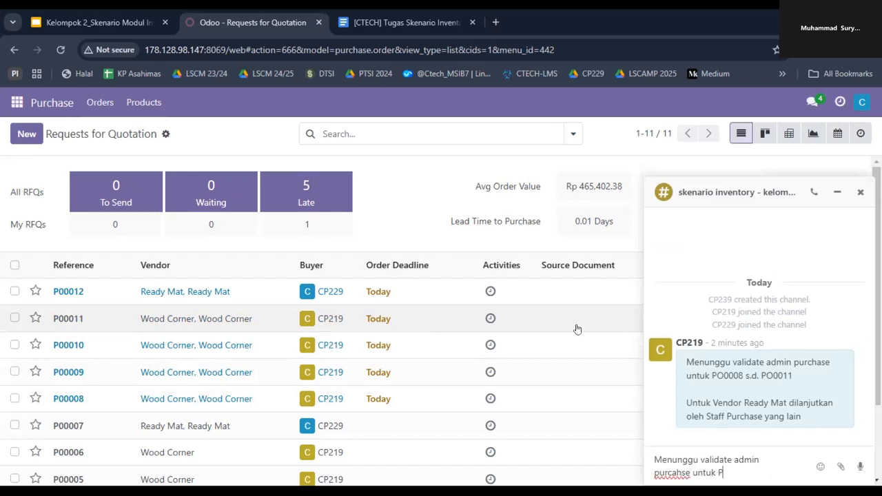
type("O0012, terima kasih")
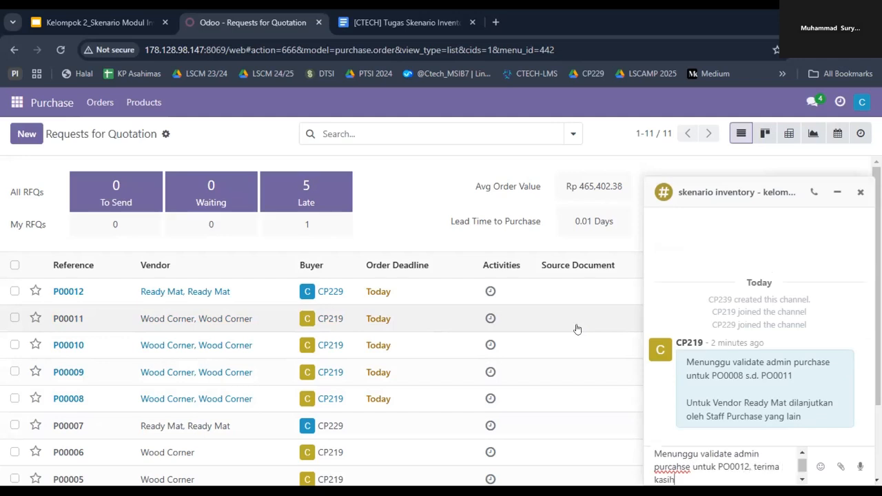
key("Return")
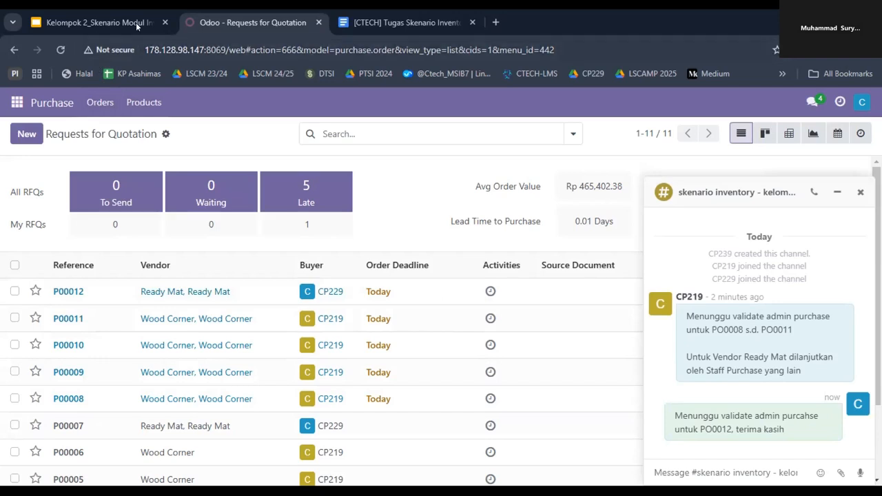
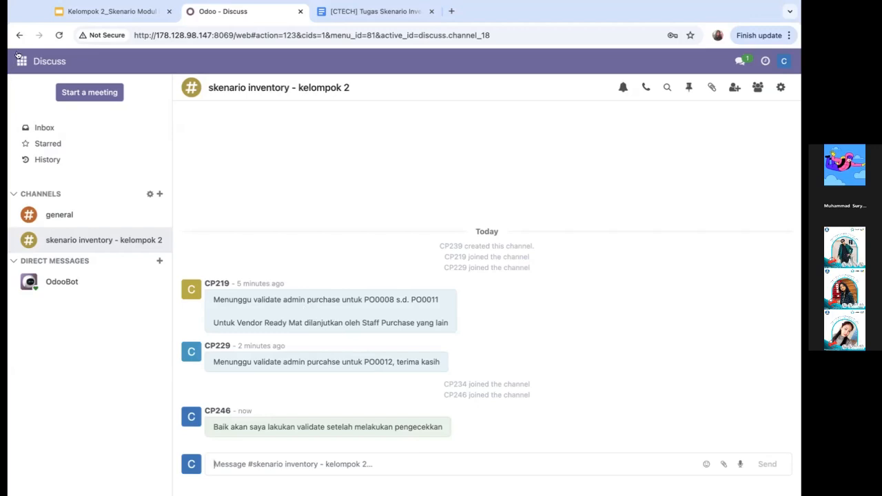
Review and confirm the Wood Corner request for quotation for 10 Table Legs in Purchase, and return to the requests list
left_click(19, 60)
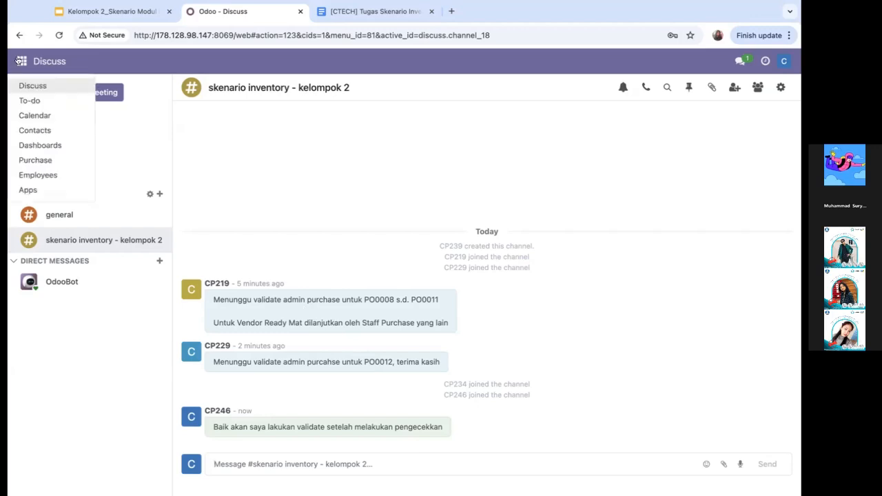
left_click(40, 161)
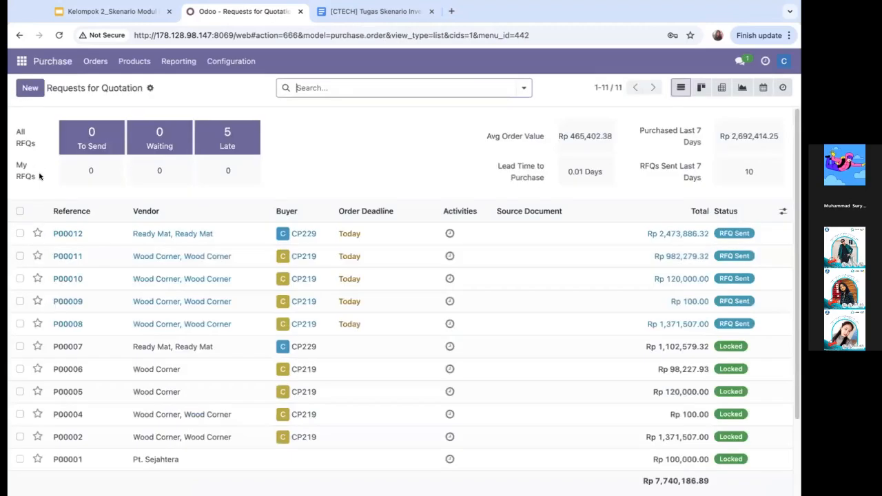
double_click(80, 324)
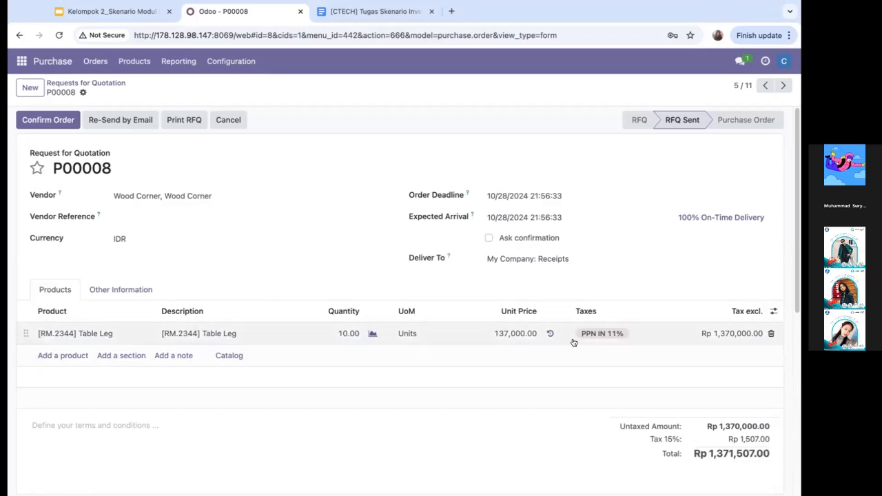
scroll(624, 363, "down", 2)
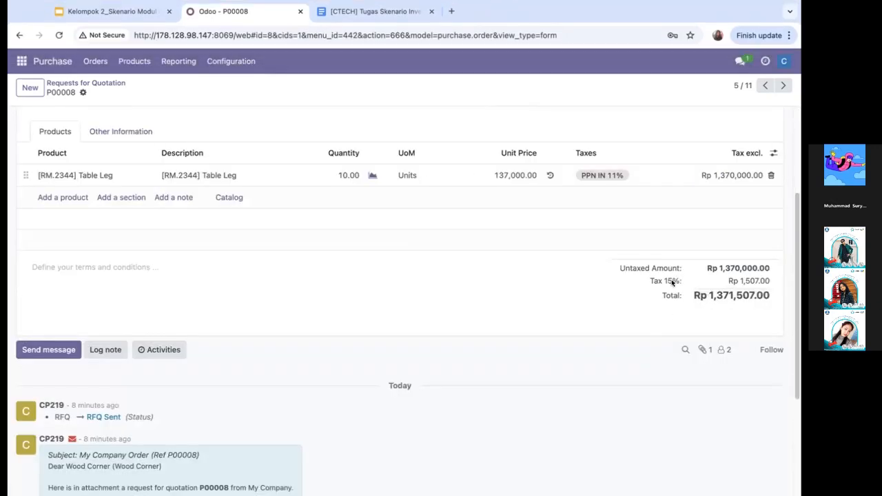
scroll(410, 251, "up", 2)
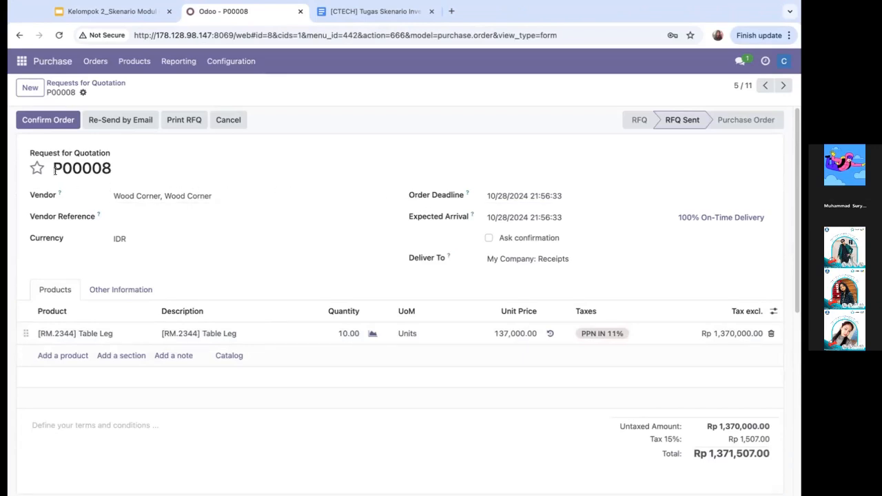
left_click(48, 120)
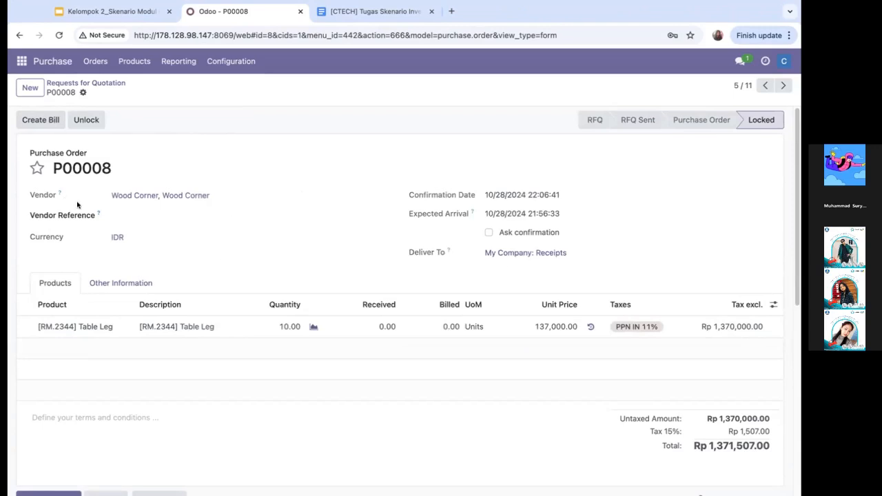
left_click(62, 83)
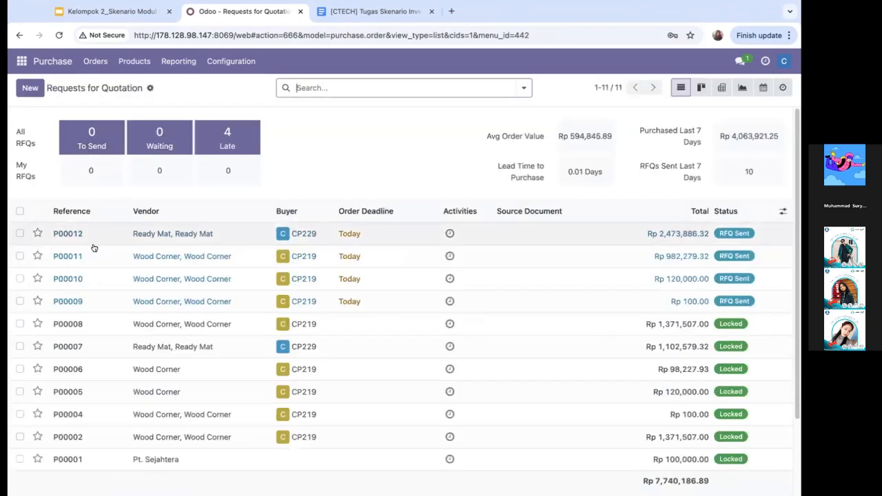
Confirm the Wood Corner order for 10 [RM.89957] Bolt units and return to the requests list
left_click(92, 301)
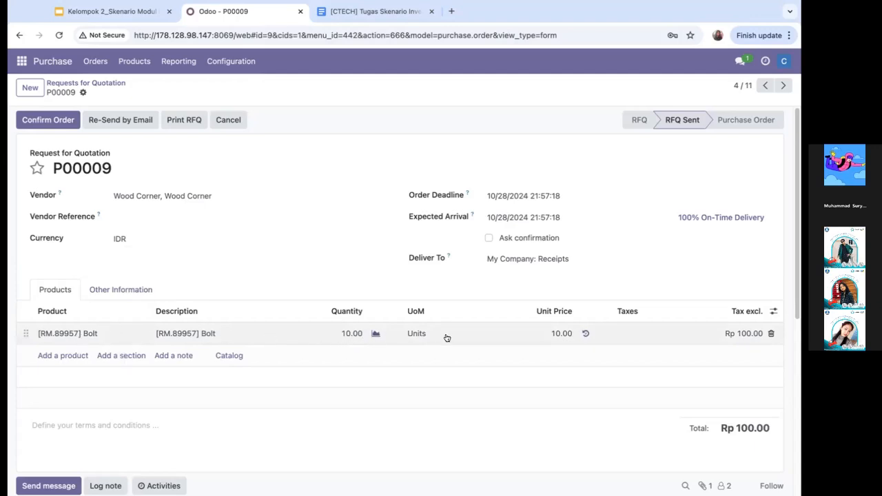
left_click(42, 124)
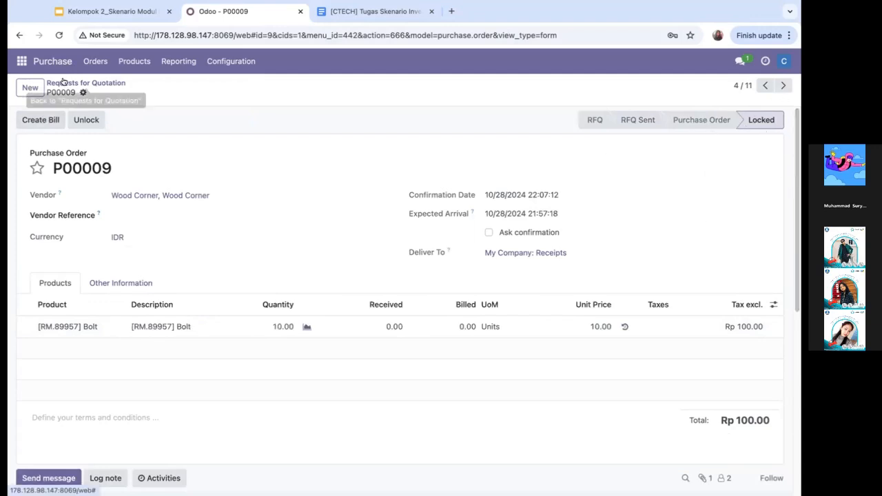
left_click(59, 84)
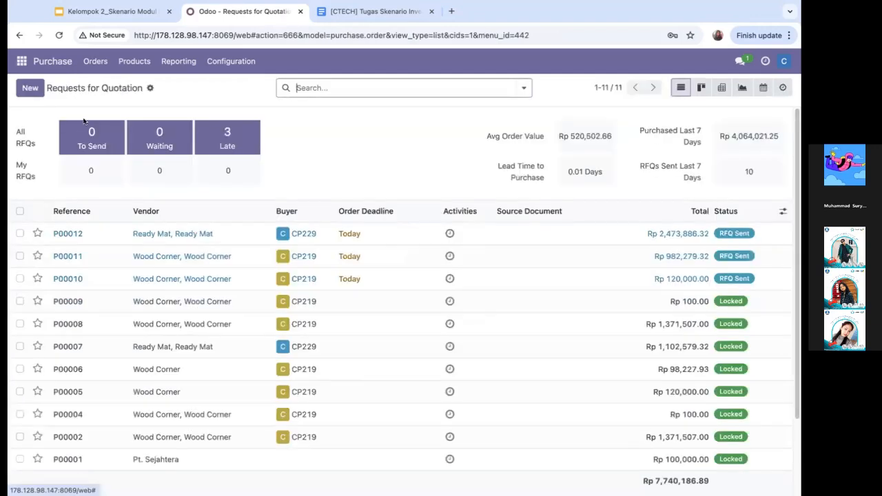
Confirm the Wood Corner order for 10 [RM.25630] Screw units and return to the requests list
left_click(101, 281)
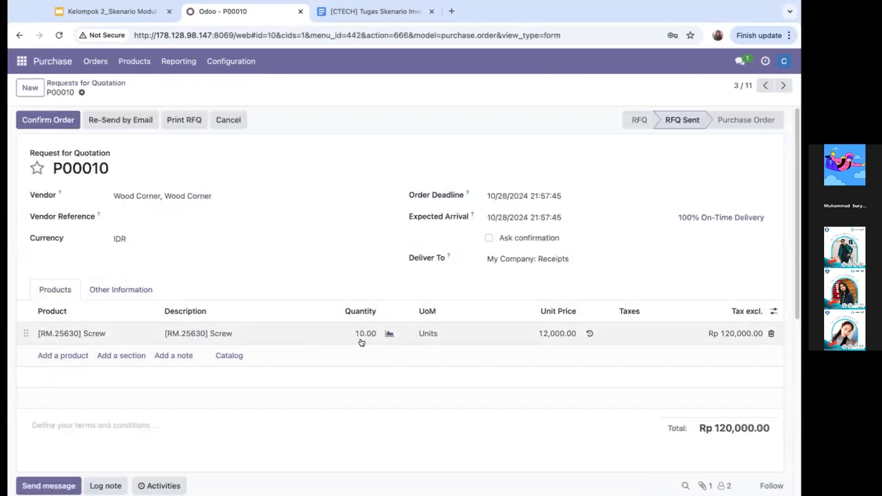
left_click(53, 120)
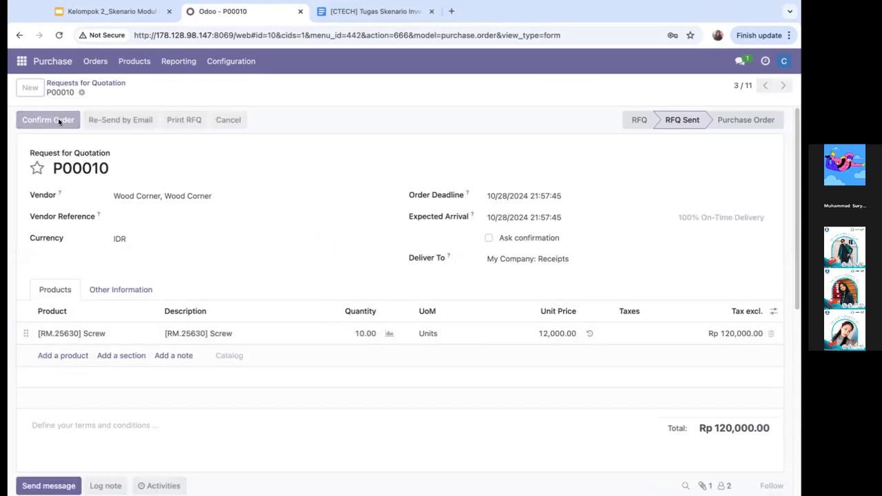
left_click(83, 81)
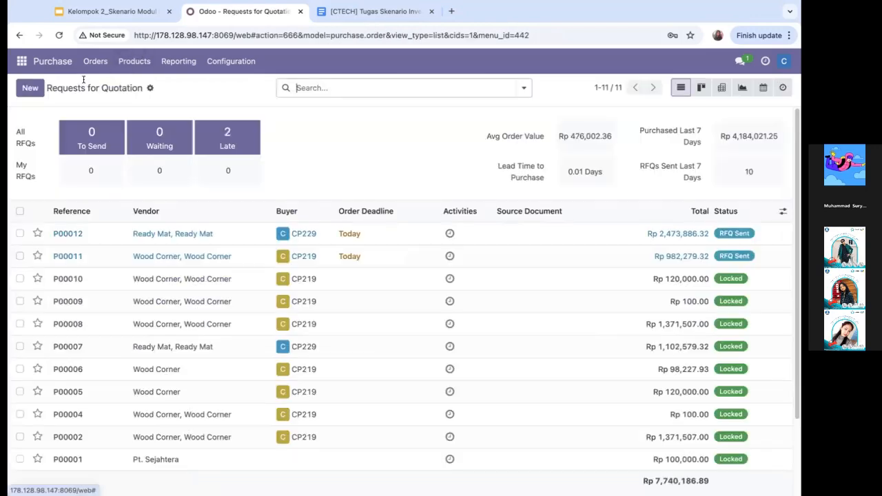
Confirm the Wood Corner order for 10 [RM_7052] Wood Panel units and return to the requests list
left_click(90, 258)
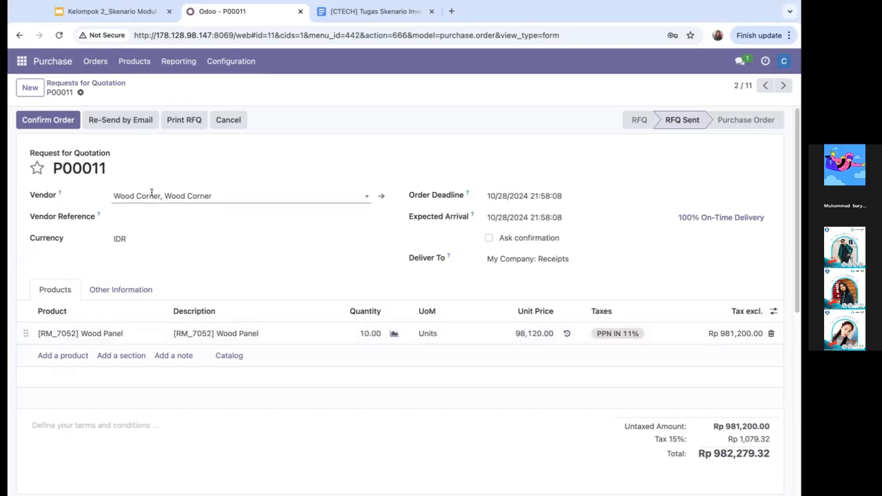
left_click(45, 121)
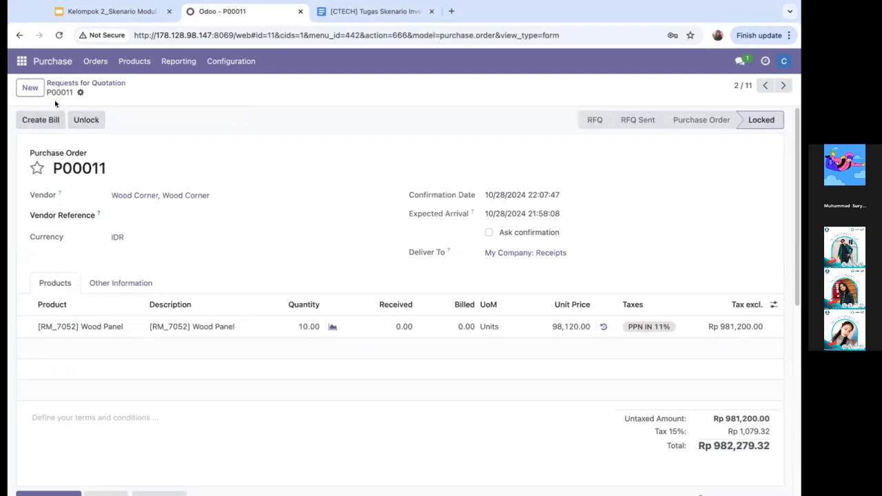
left_click(72, 82)
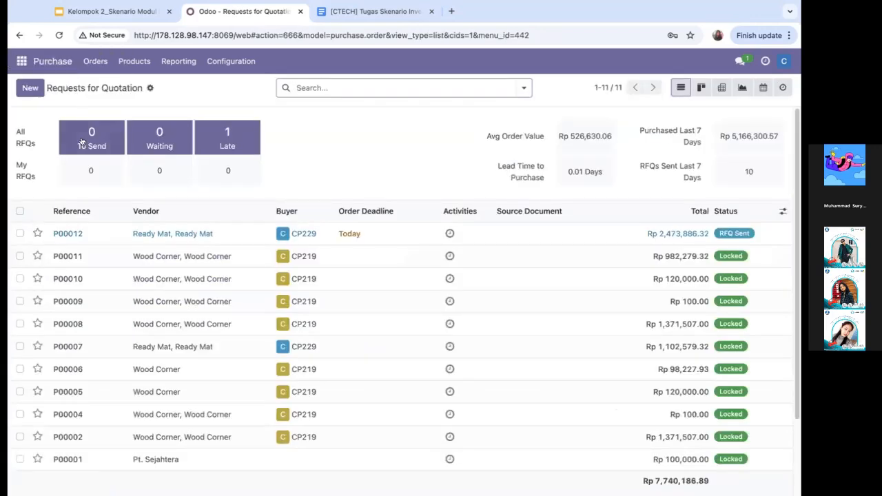
Review and confirm the four-product Ready Mat request for quotation, and return to the requests list
left_click(69, 234)
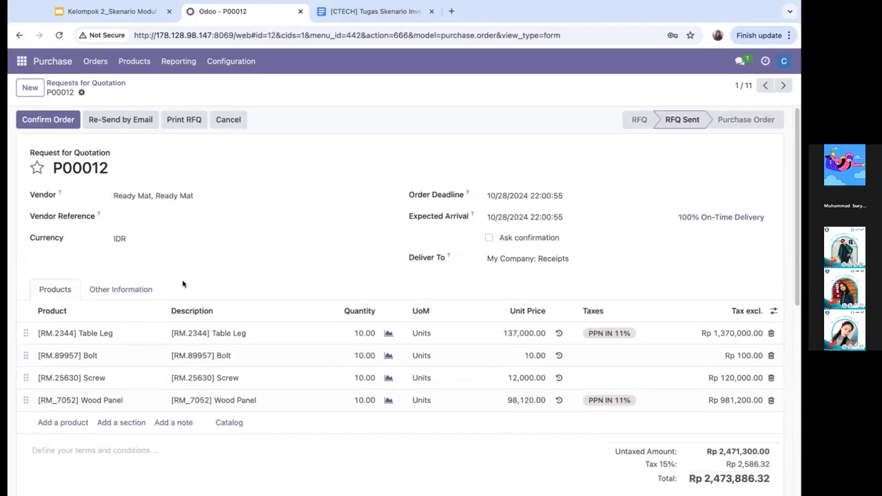
scroll(213, 307, "down", 1)
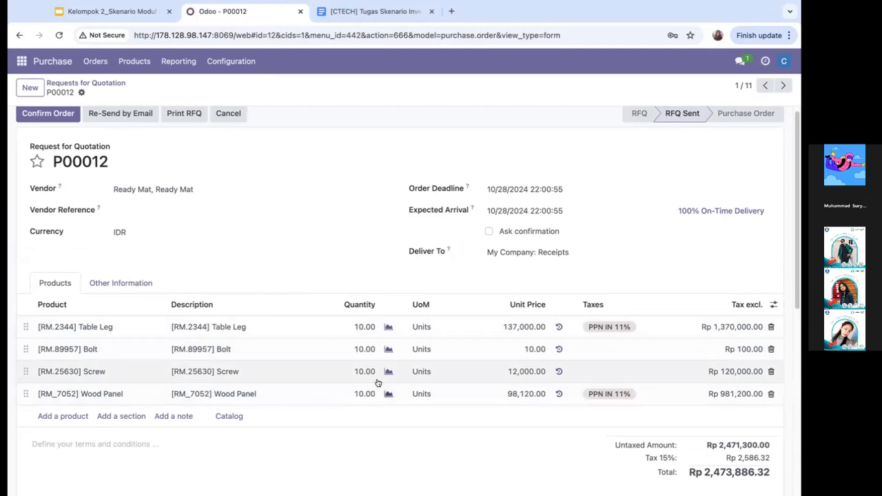
scroll(283, 290, "up", 1)
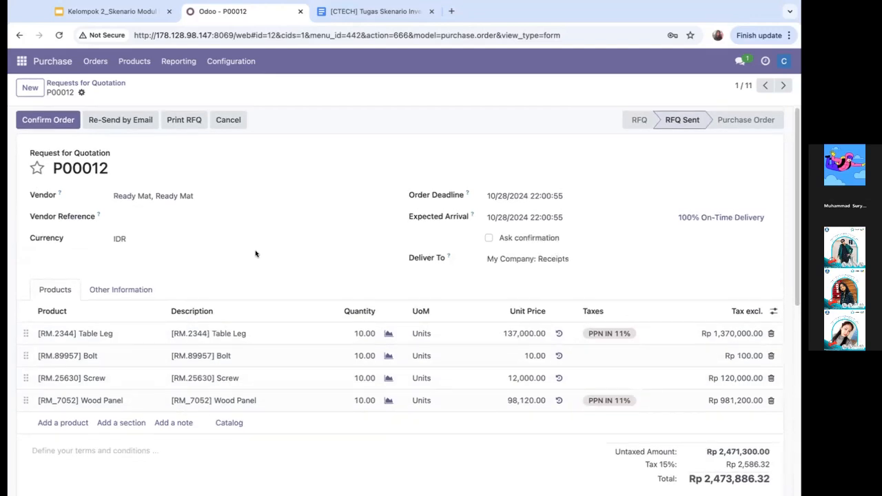
left_click(46, 120)
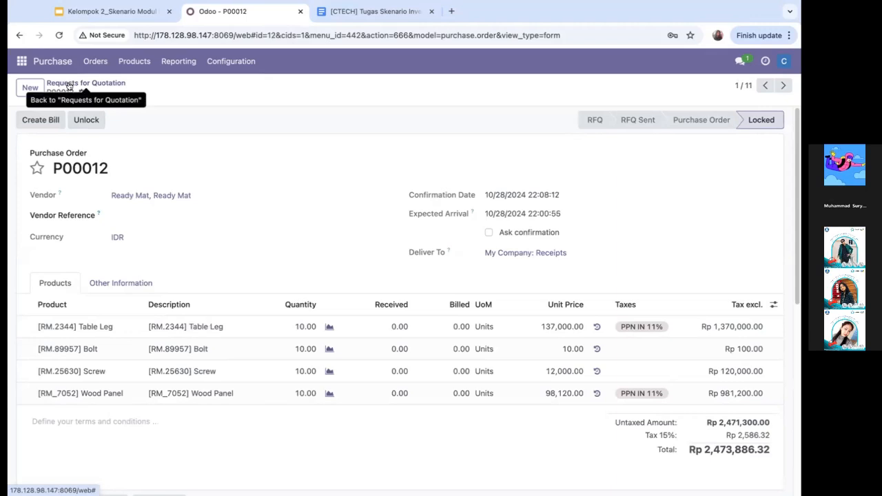
left_click(69, 83)
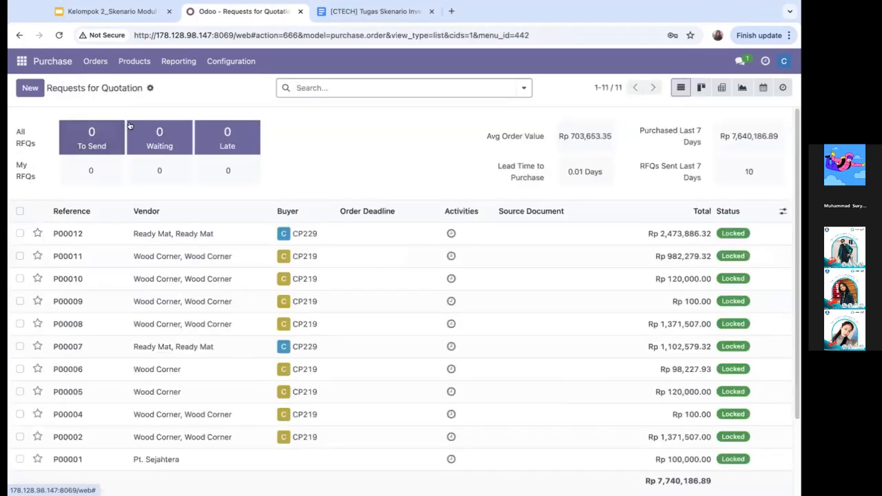
Post "Kepada pihak inventory dimohon untuk melakukan pengiriman" in the skenario inventory channel
left_click(737, 61)
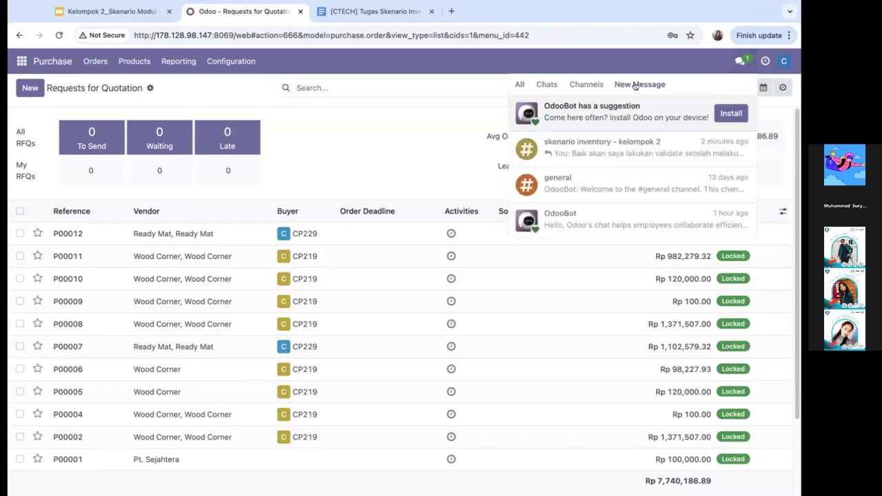
left_click(602, 158)
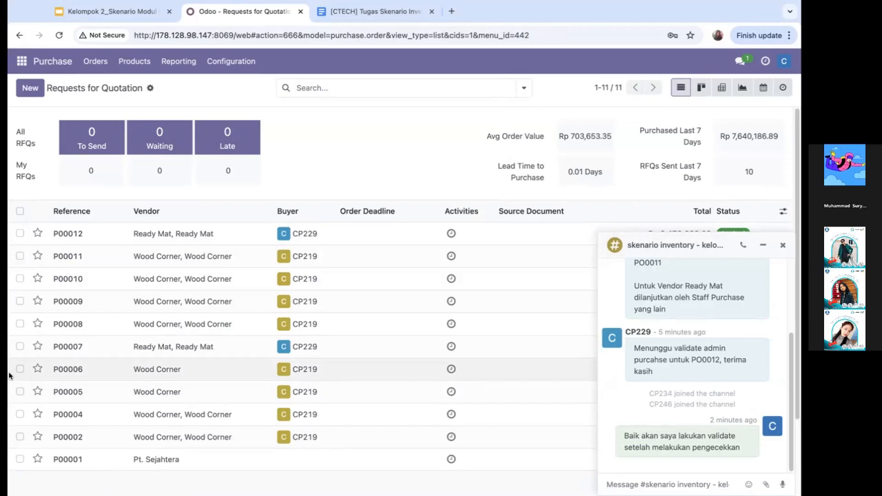
type("K")
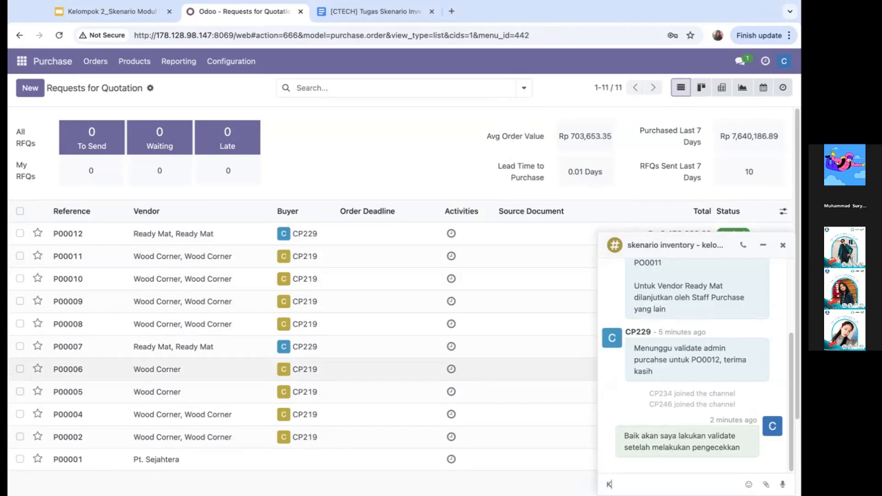
type("epada pihak pengirima")
key("BackSpace")
key("BackSpace")
key("BackSpace")
key("BackSpace")
key("BackSpace")
key("BackSpace")
type("inventory dimo")
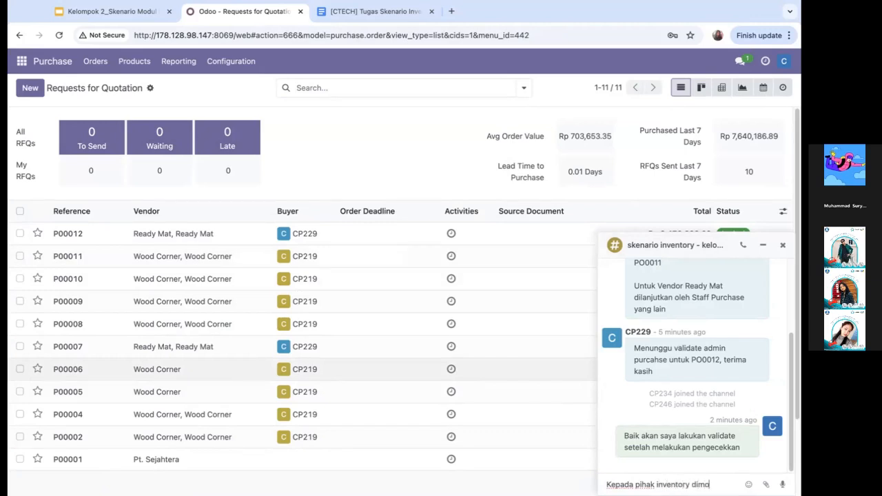
type("hon untuk melakukan pengiriman")
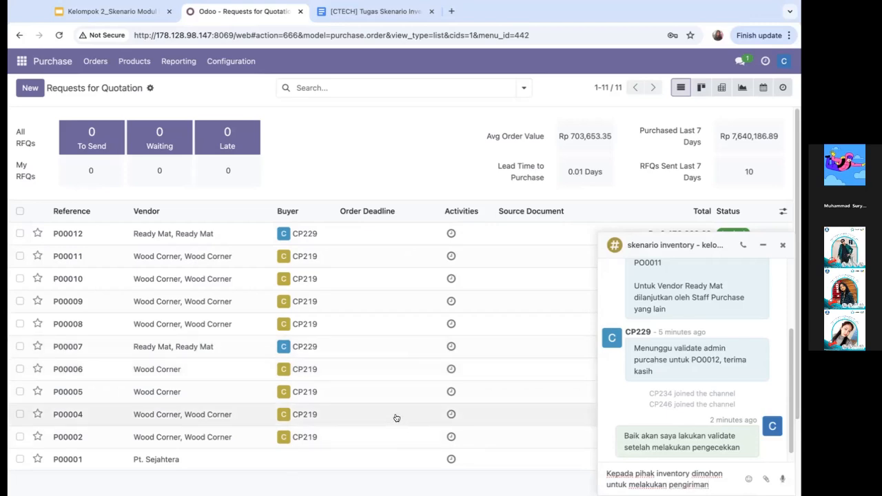
key("Return")
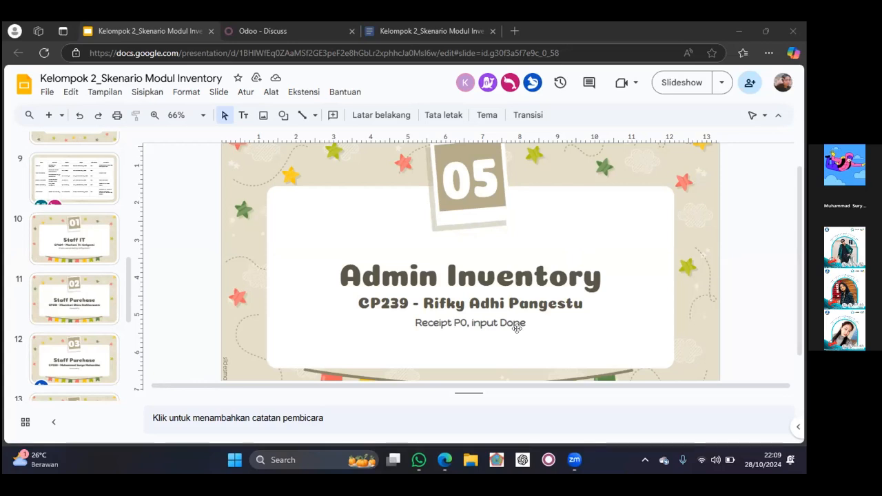
Show the role table slide in the presentation, and switch to Odoo to open My Company's receipts to process in Inventory
left_click(55, 190)
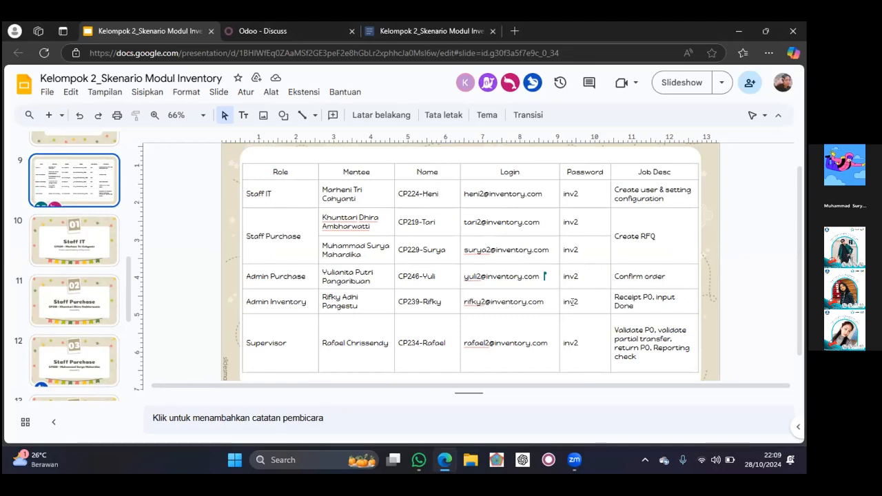
left_click(314, 29)
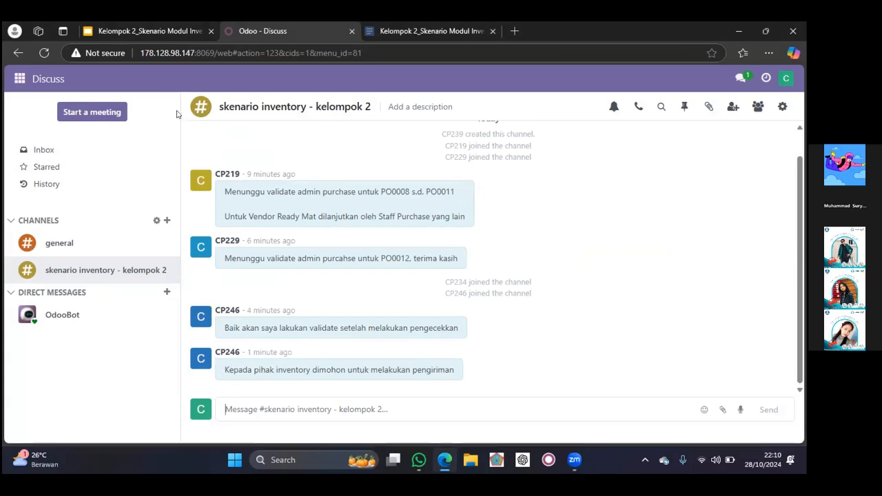
left_click(19, 78)
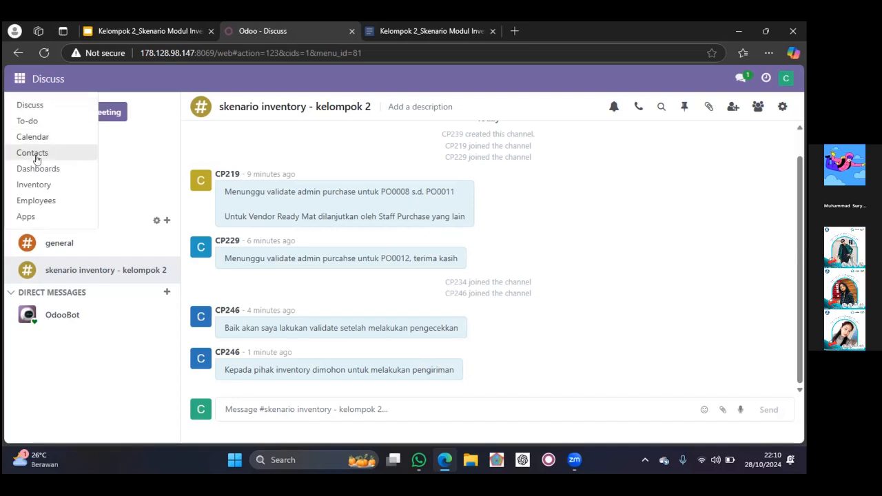
left_click(43, 184)
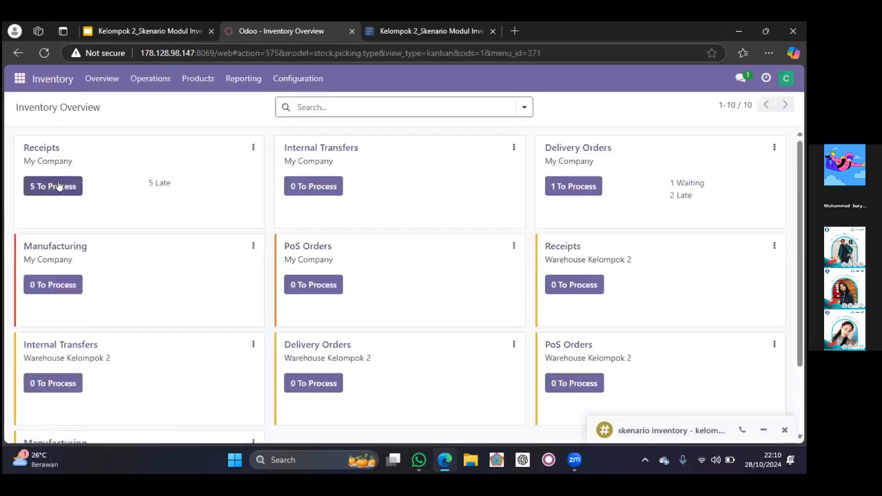
left_click(69, 184)
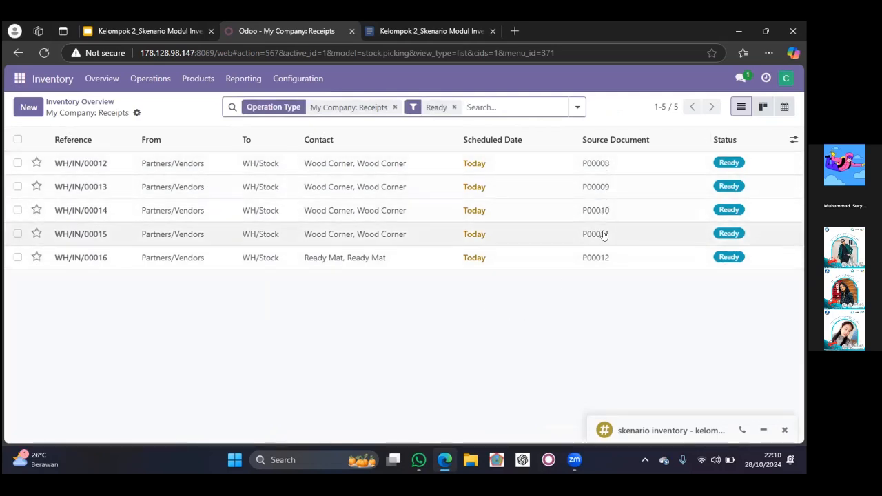
Open the Wood Corner receipt for [RM.2344] Table Leg and check its details, demand and quantity
left_click(515, 166)
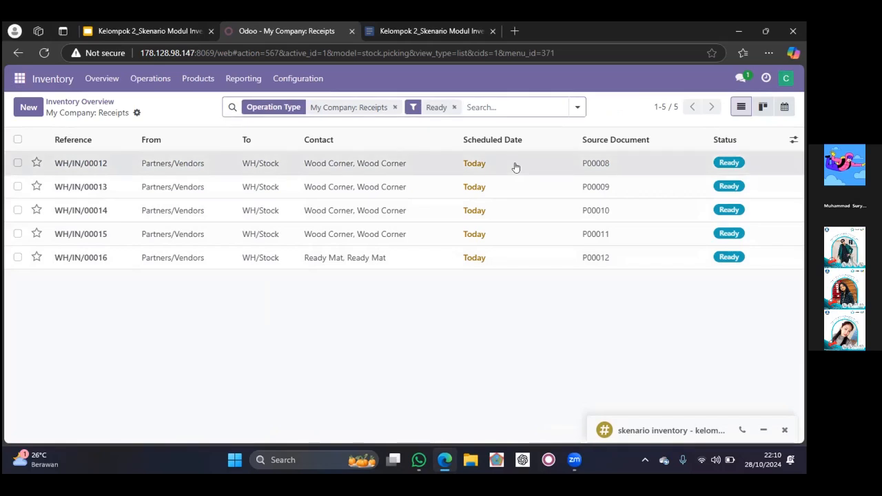
scroll(296, 208, "down", 1)
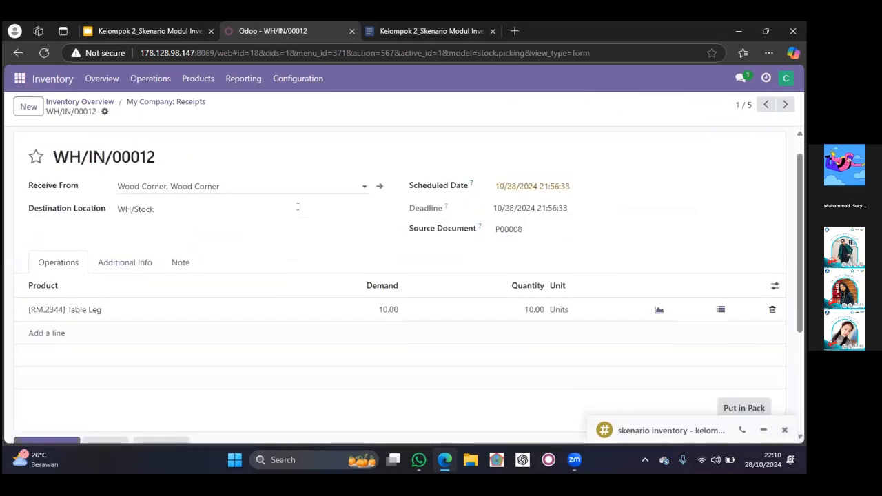
scroll(297, 208, "up", 1)
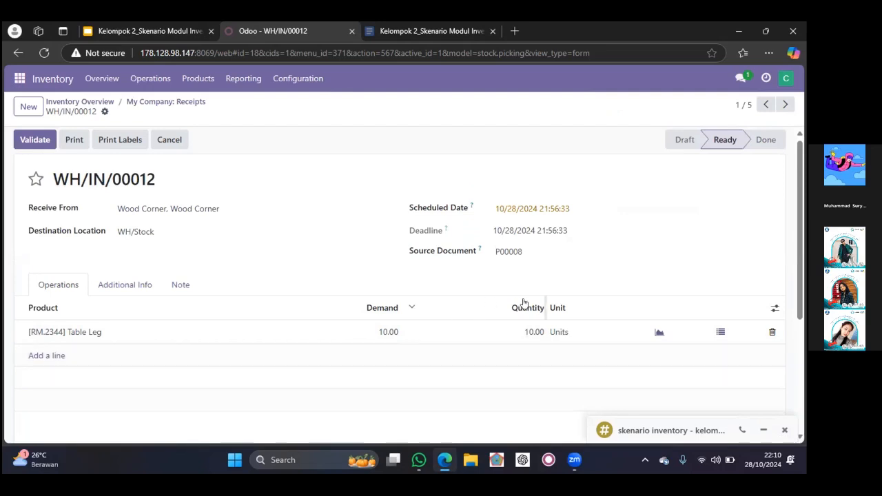
Finish checking the Table Leg receipt and return to My Company's receipts to process
scroll(524, 307, "down", 2)
scroll(525, 308, "up", 2)
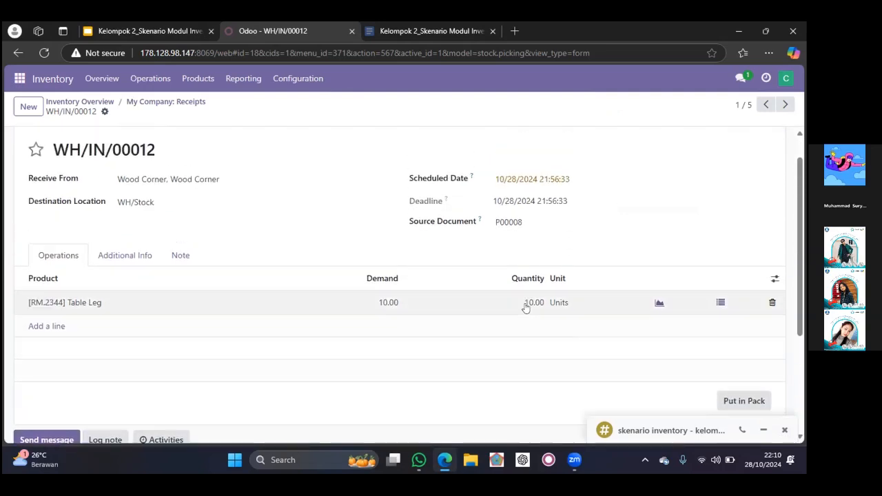
scroll(525, 308, "down", 2)
scroll(525, 308, "up", 2)
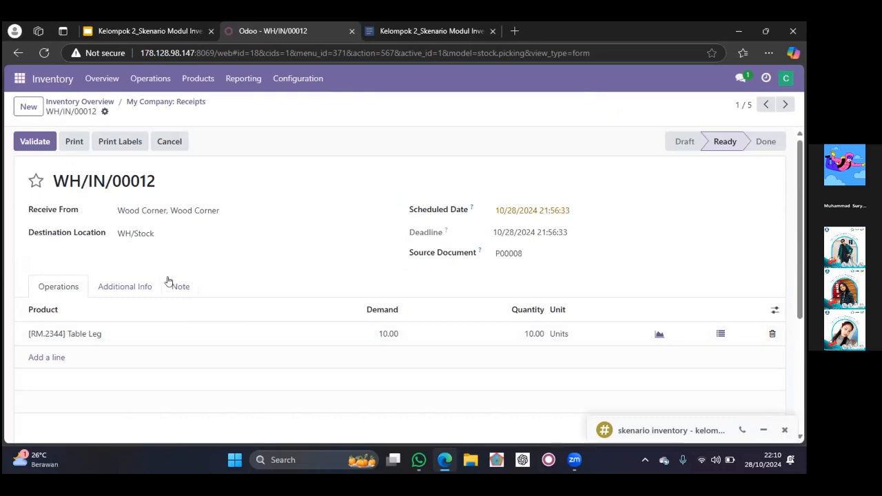
left_click(102, 102)
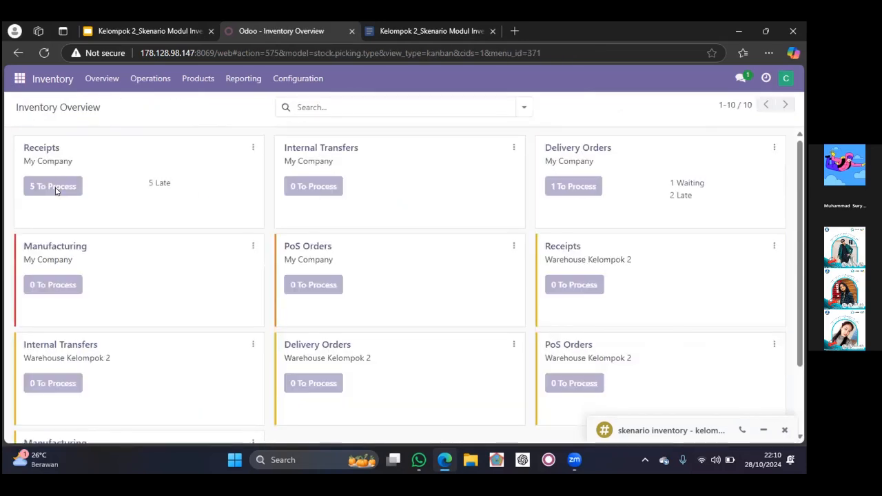
left_click(209, 150)
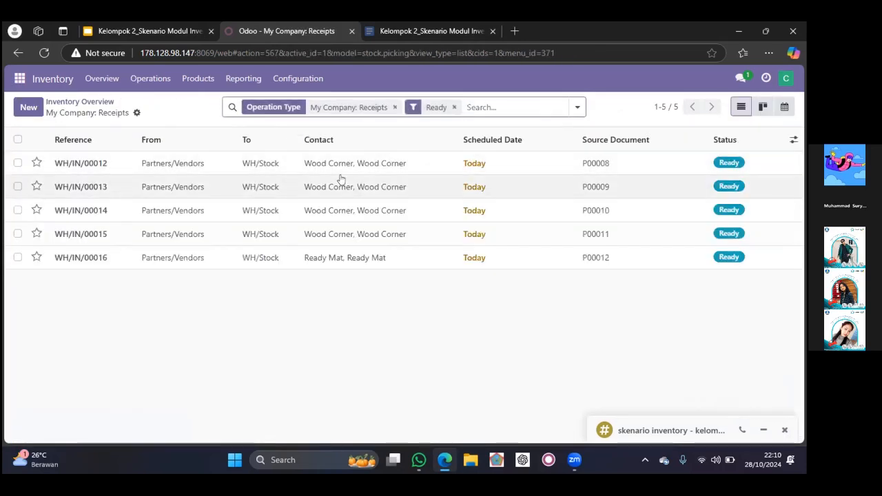
Open the Wood Corner receipt for [RM.89957] Bolt, set its received quantity to 8, and save the receipt
left_click(586, 191)
scroll(234, 261, "down", 1)
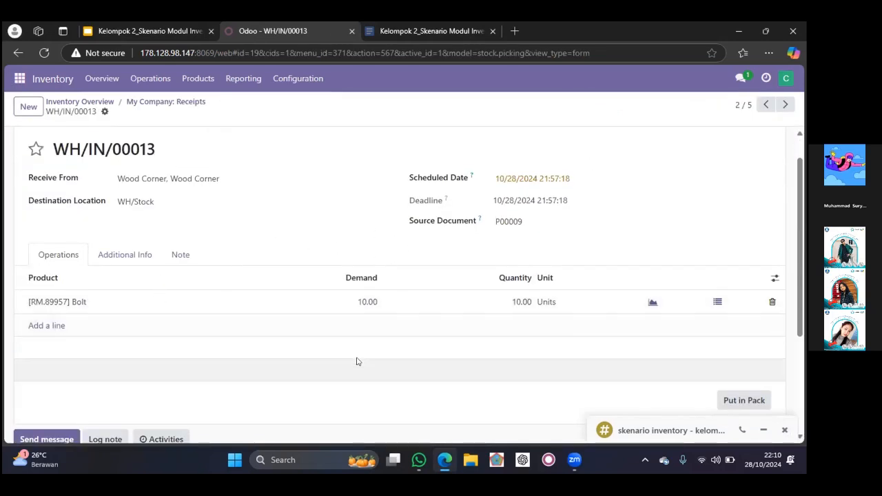
scroll(506, 224, "up", 1)
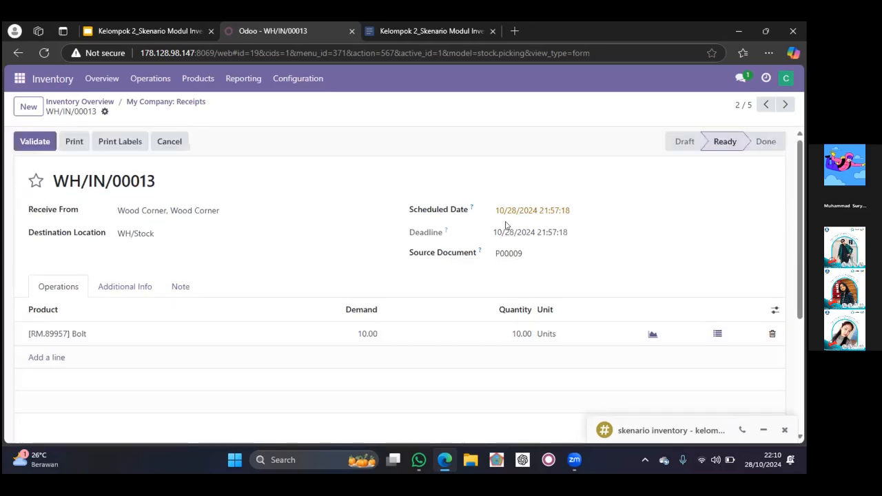
left_click(518, 334)
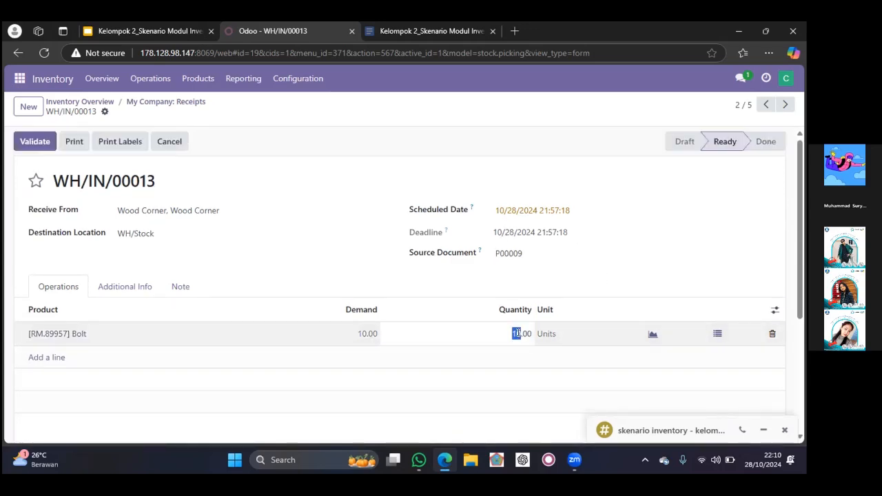
double_click(525, 333)
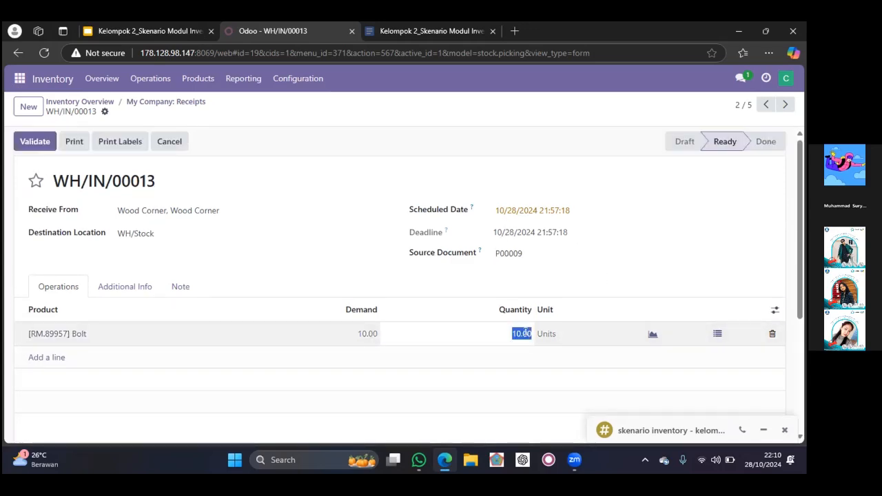
type("8")
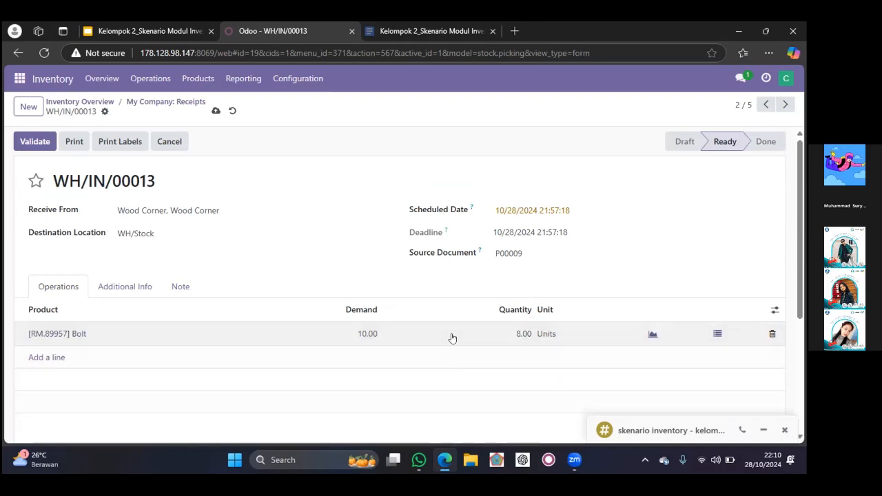
left_click(215, 112)
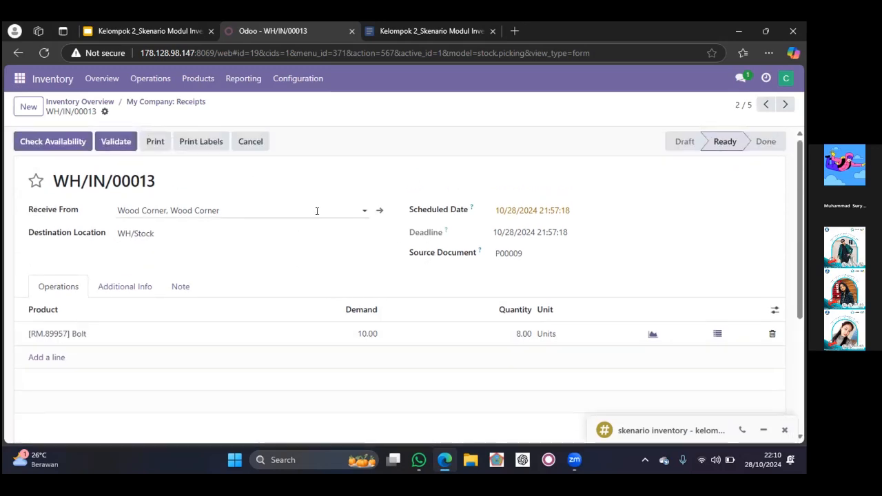
Open the Wood Corner receipt for [RM.25630] Screw, set its received quantity to 5, and save the receipt
left_click(170, 101)
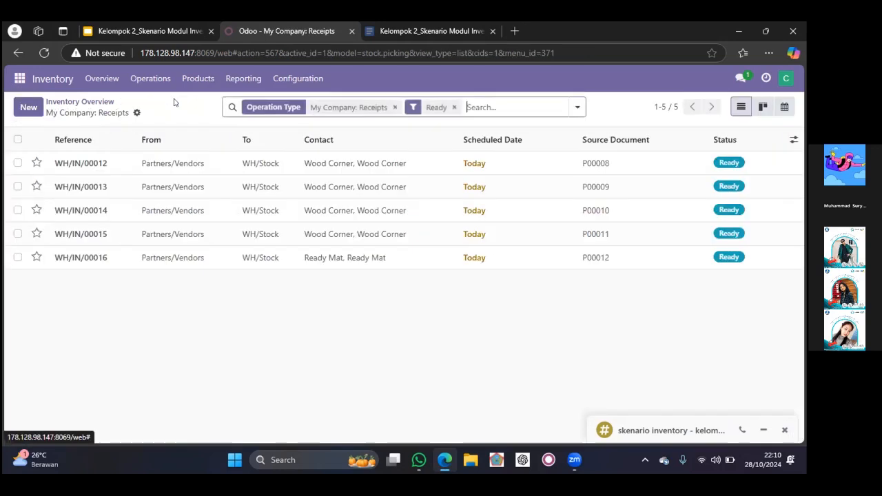
left_click(576, 211)
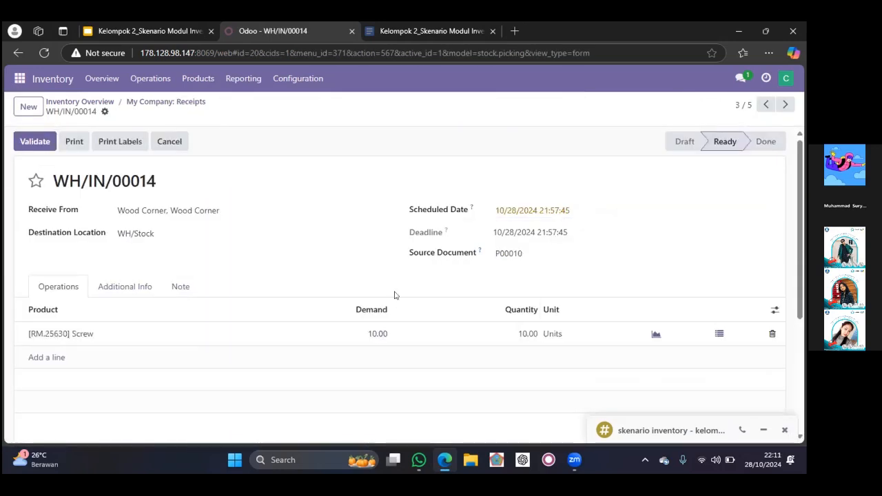
scroll(395, 295, "down", 1)
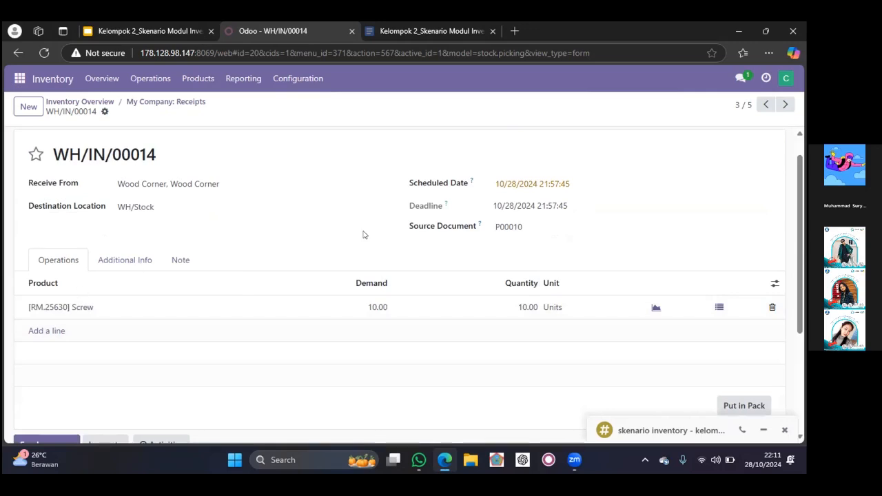
double_click(524, 303)
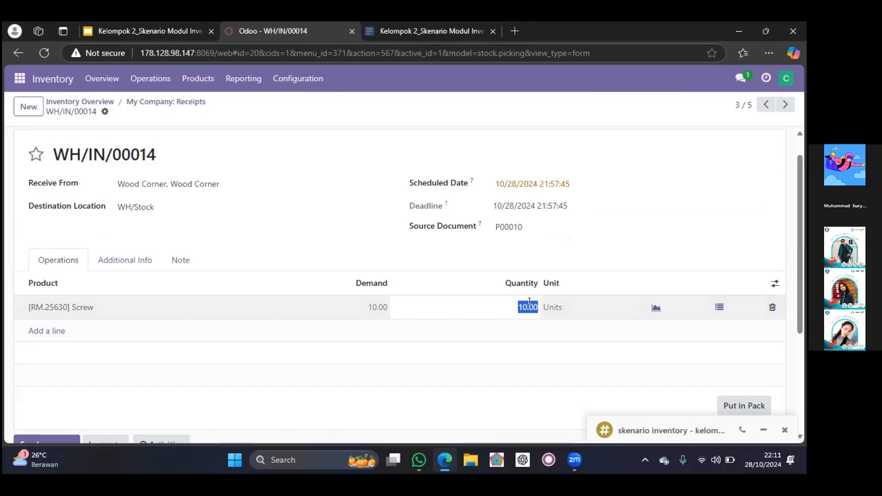
type("5")
left_click(511, 332)
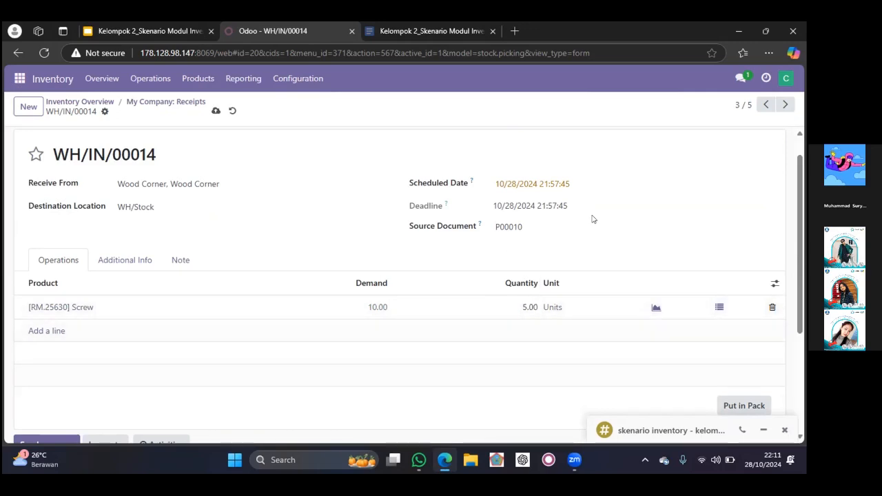
scroll(591, 217, "up", 1)
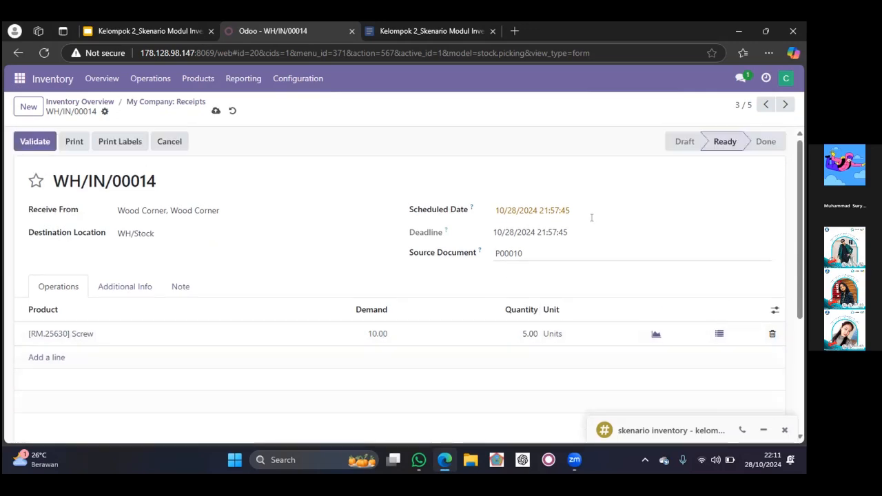
left_click(214, 111)
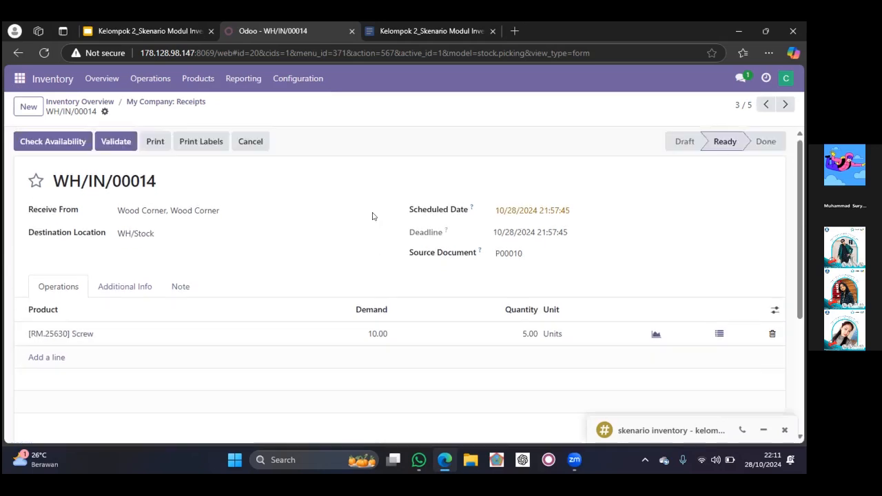
Check the demand and quantity on the Wood Corner receipt for [RM_7052] Wood Panel, and return to the receipts list
left_click(158, 104)
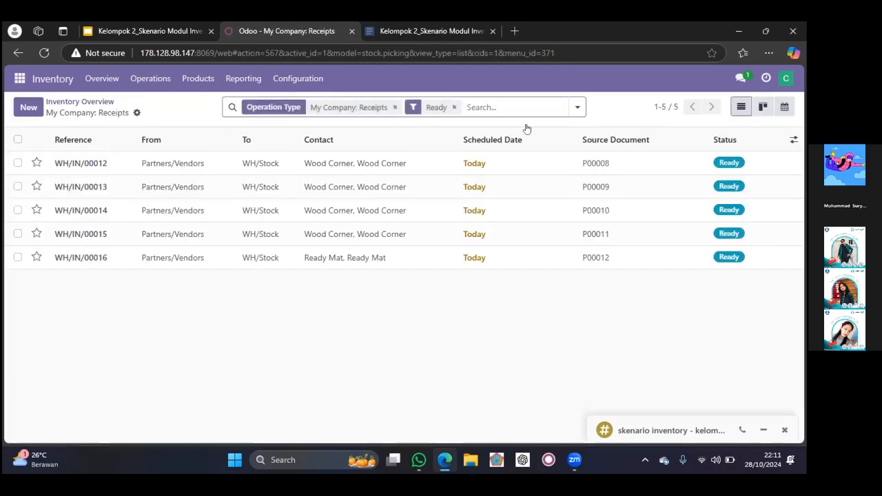
left_click(605, 235)
scroll(542, 282, "down", 1)
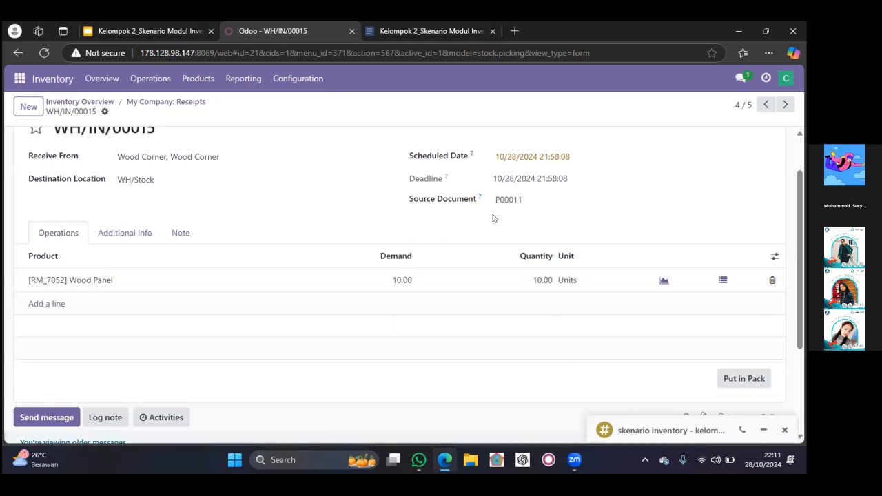
scroll(583, 254, "up", 2)
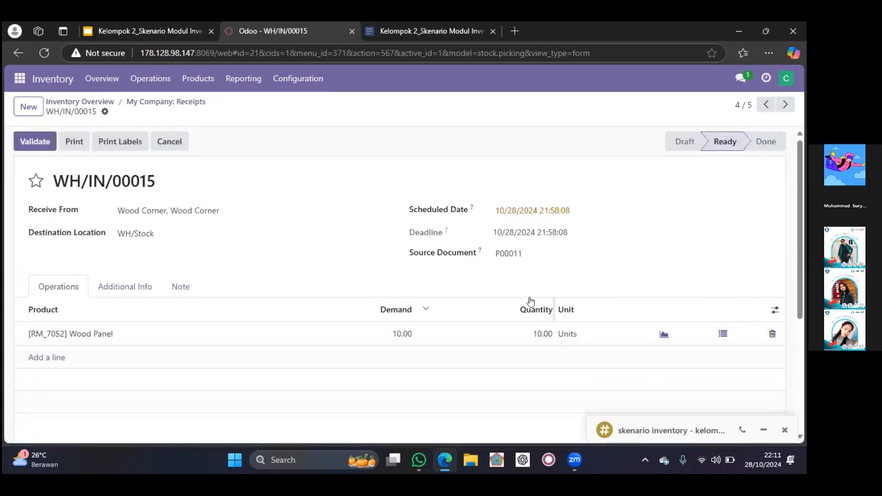
left_click(165, 102)
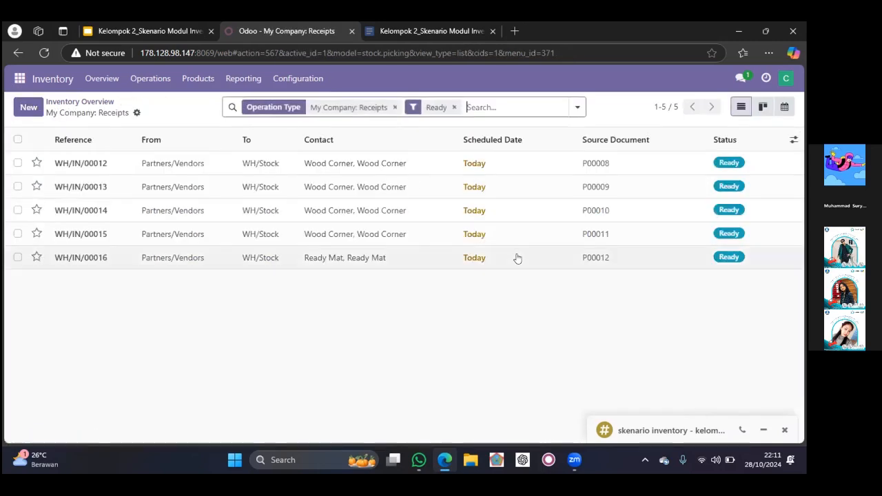
View the Ready Mat receipt and the Wood Panel receipt once more, returning to the receipts list
left_click(456, 256)
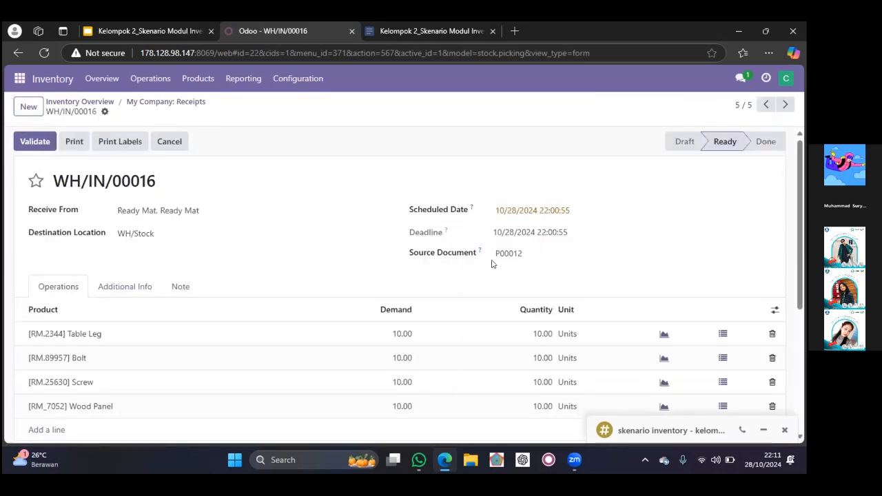
left_click(195, 104)
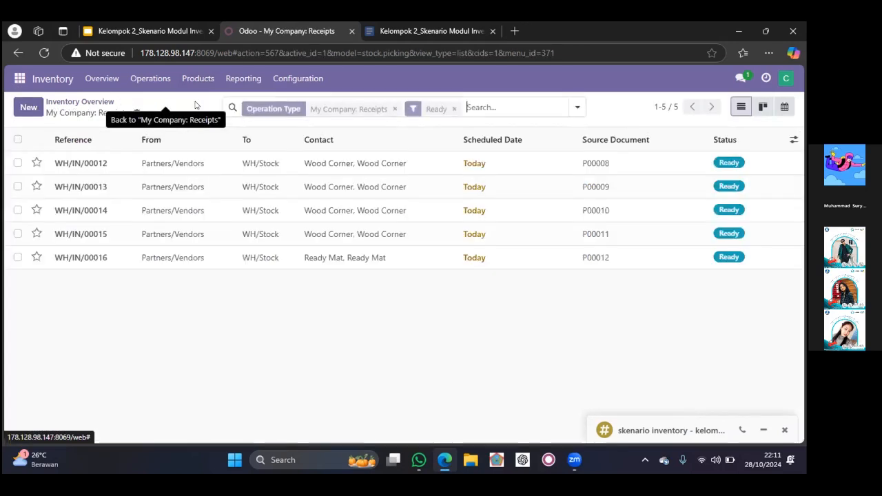
double_click(601, 237)
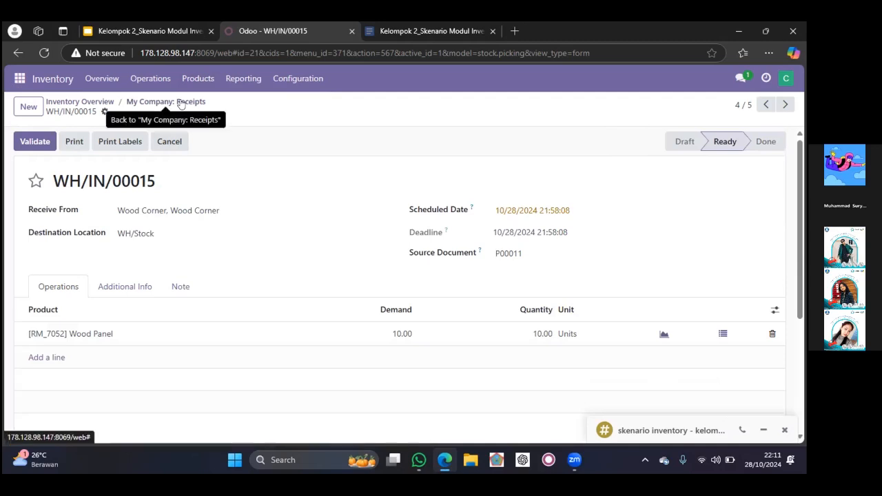
left_click(180, 103)
Review the Ready Mat receipt's demand and quantities for Table Leg, Bolt, Screw and Wood Panel, and return to the receipts list
double_click(596, 258)
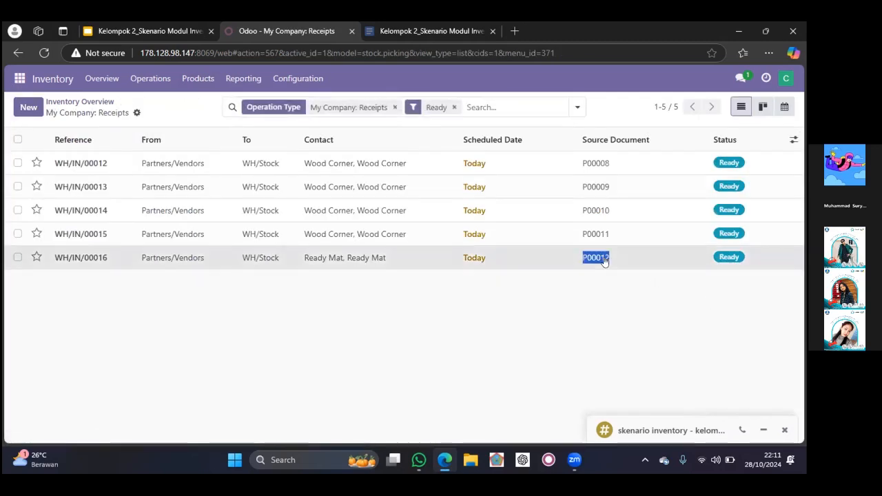
scroll(516, 253, "down", 2)
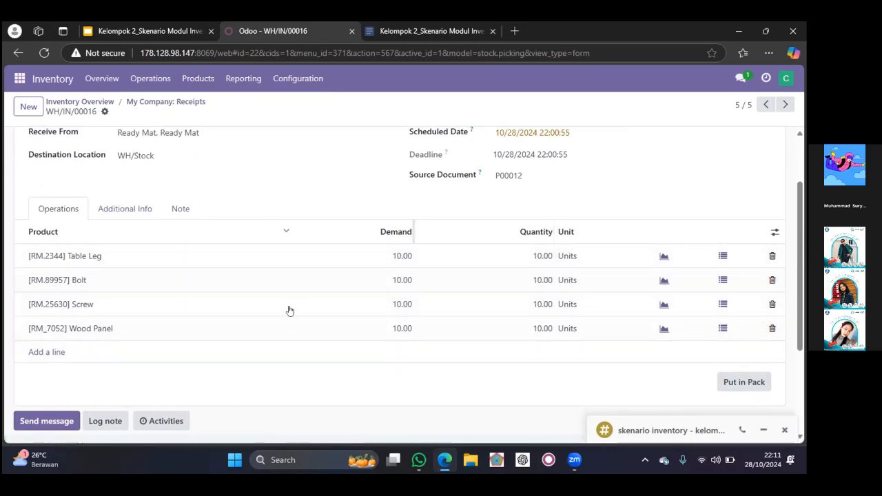
scroll(572, 241, "down", 1)
scroll(575, 245, "up", 2)
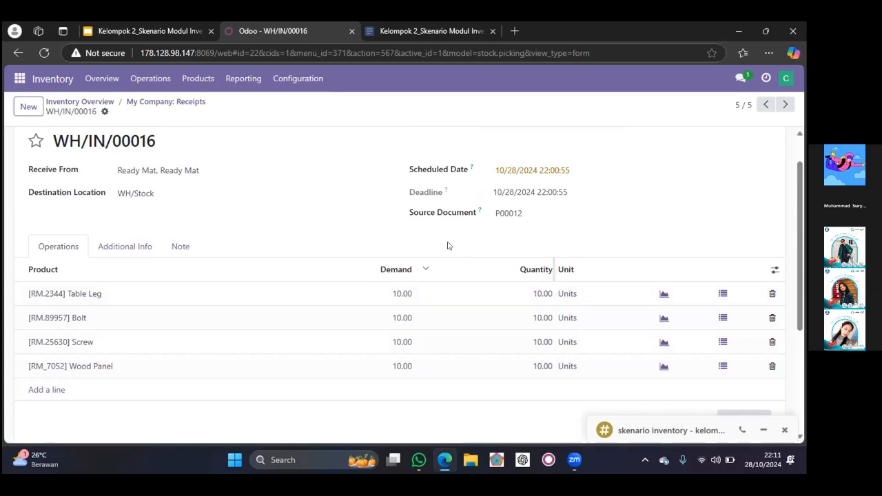
scroll(565, 235, "up", 1)
scroll(565, 234, "down", 1)
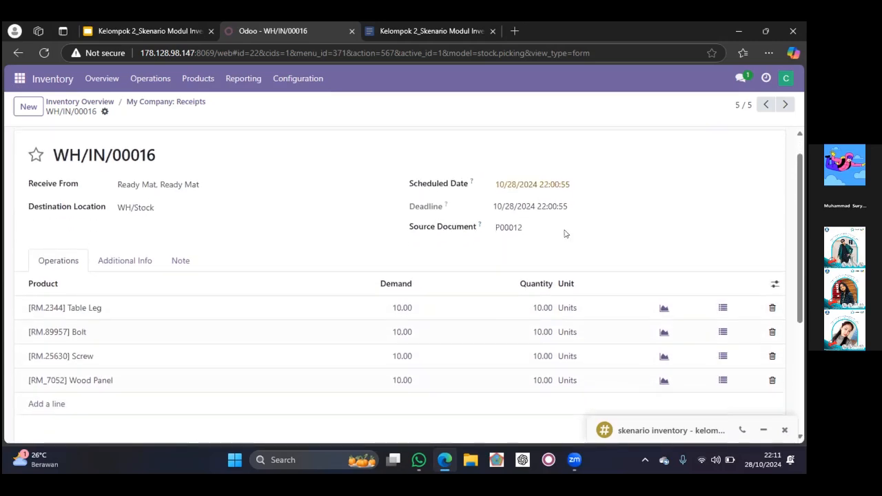
scroll(565, 235, "down", 1)
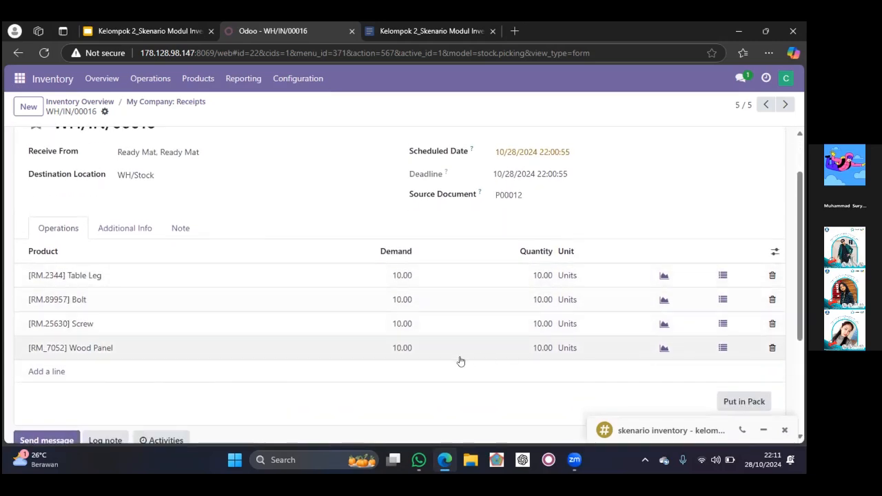
scroll(405, 252, "up", 2)
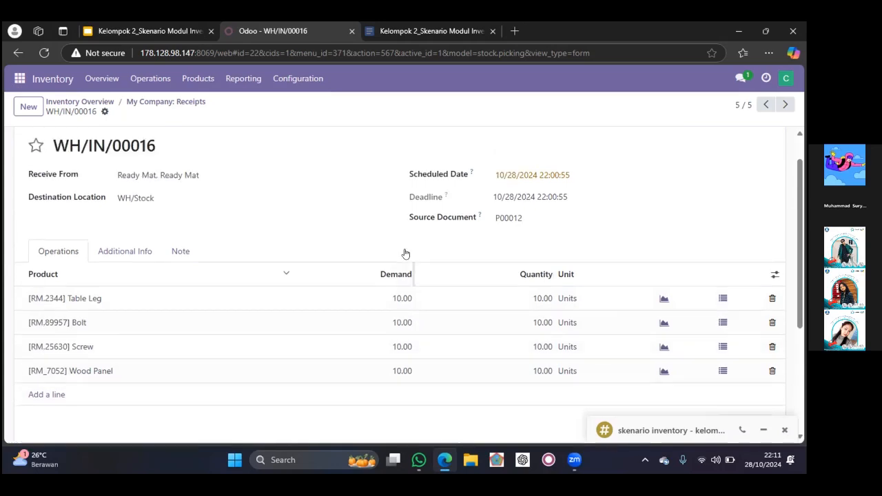
left_click(149, 104)
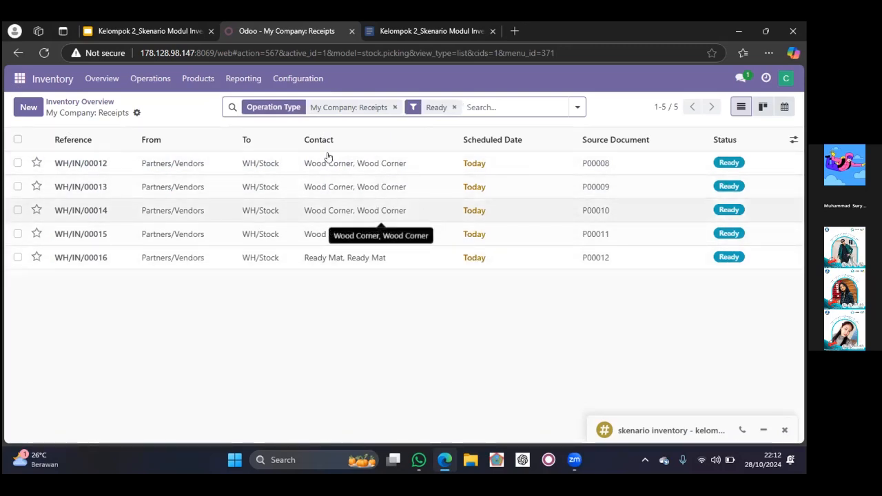
Switch to the Kelompok 2_Skenario Modul Inventory presentation in Google Slides and show the Admin Inventory role slide
left_click(20, 78)
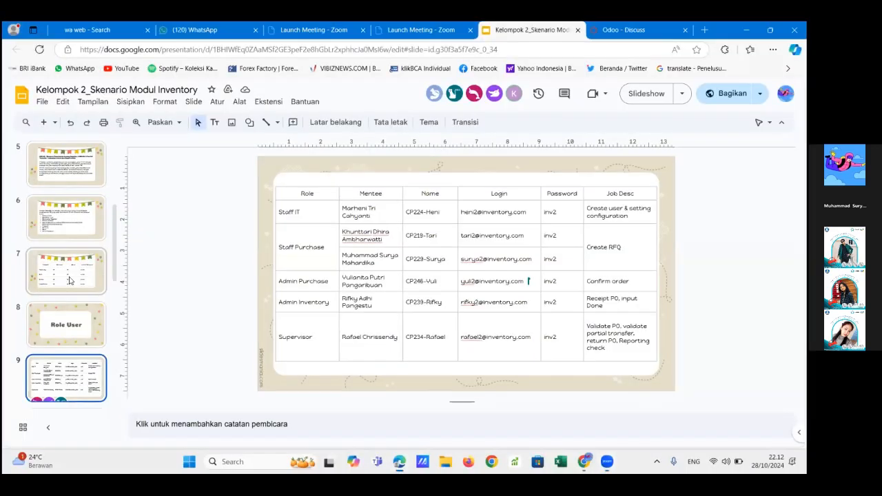
left_click(69, 280)
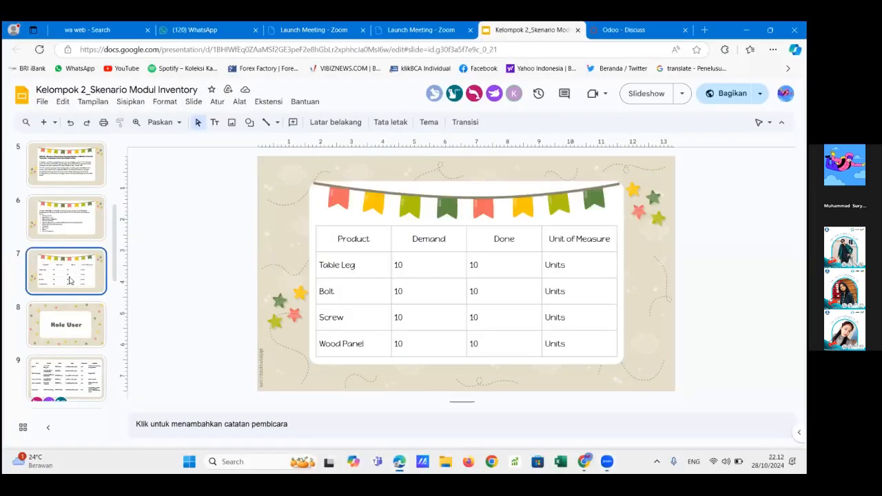
left_click(84, 207)
left_click(69, 275)
scroll(69, 277, "up", 1)
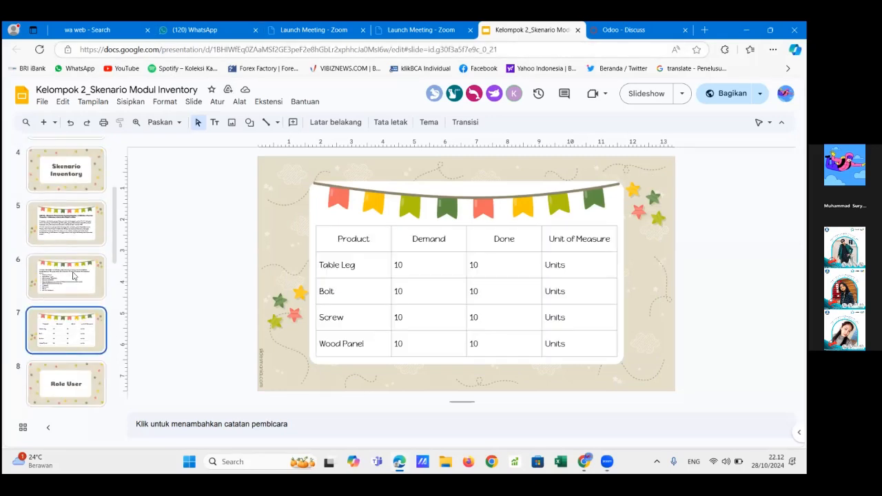
key("Down")
key("Down")
key("Down")
key("Down")
key("Down")
left_click(73, 296)
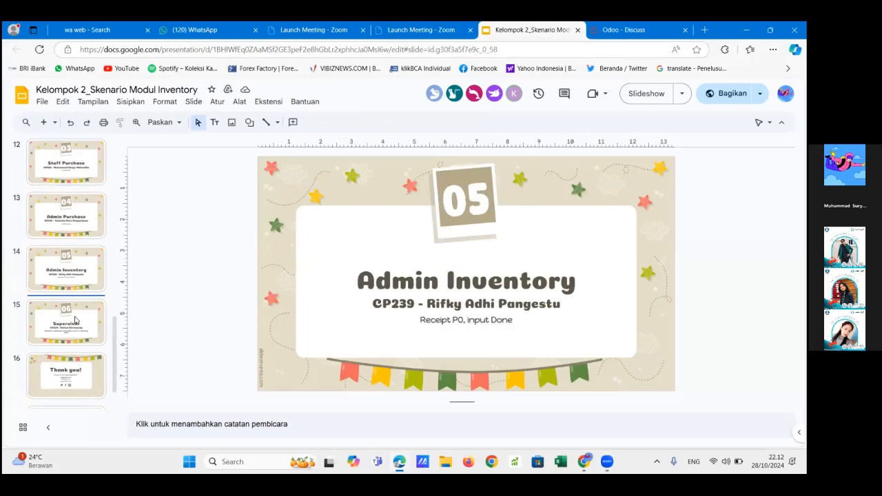
Show the Supervisor role slide in the Kelompok 2_Skenario Modul Inventory presentation
left_click(74, 318)
scroll(75, 319, "down", 1)
scroll(74, 319, "up", 1)
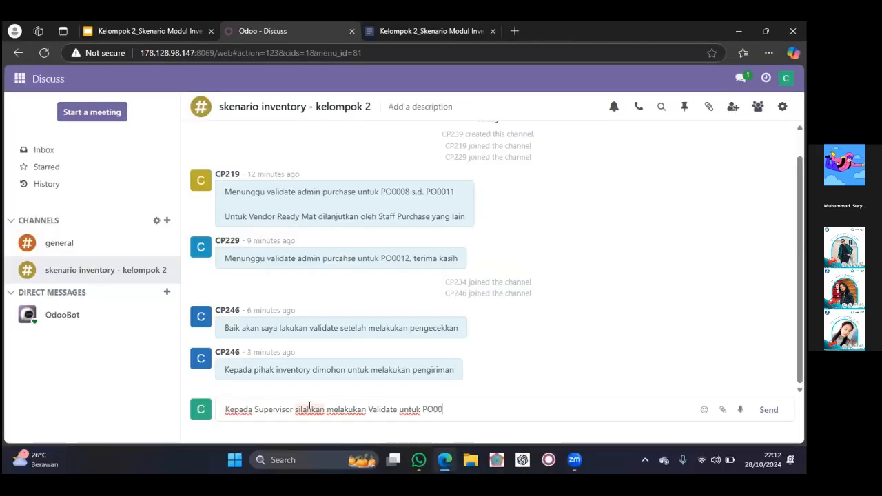
In Odoo Discuss, send the channel message "Kepada Supervisor silahkan melakukan Validate untuk PO0008 sampai Po0012 Terimakasih" to skenario inventory - kelompok 2
type("08 sampai Po00")
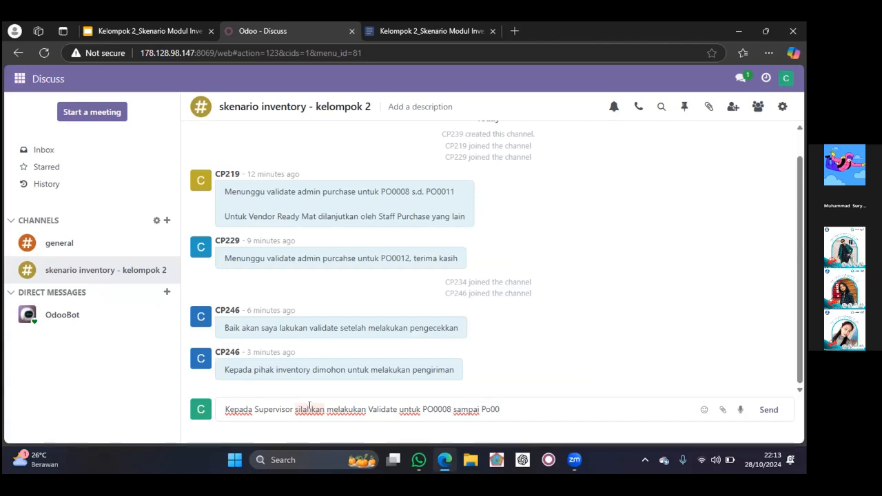
type("12 Terimakasih")
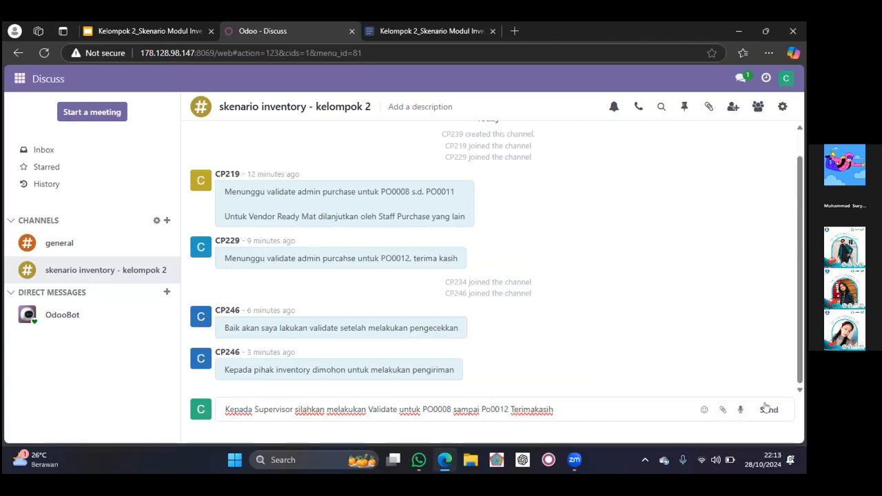
left_click(768, 410)
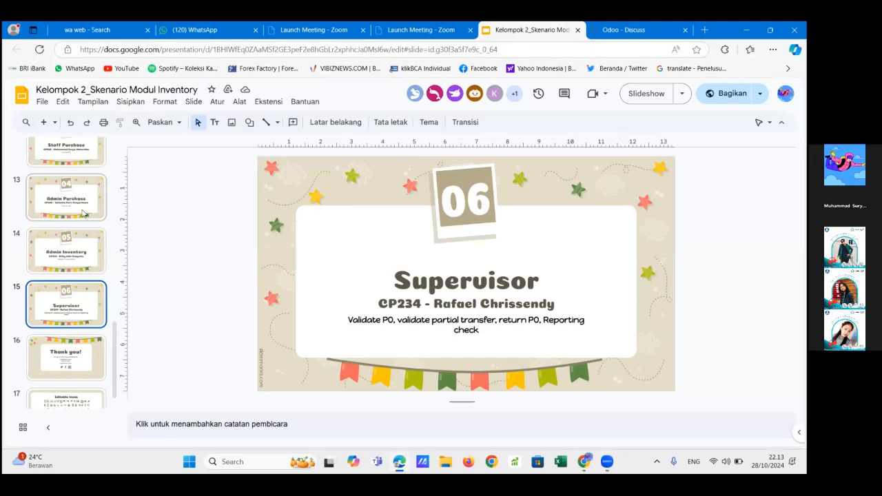
Show the user role table slide with each role's job description in the Google Slides presentation
scroll(84, 214, "up", 5)
left_click(88, 254)
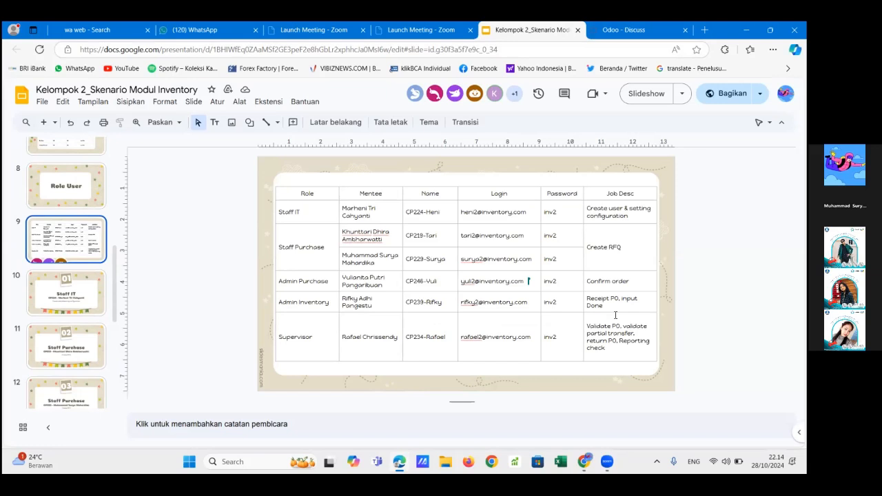
Switch to Odoo and open the My Company receipts waiting for processing in Inventory
left_click(635, 29)
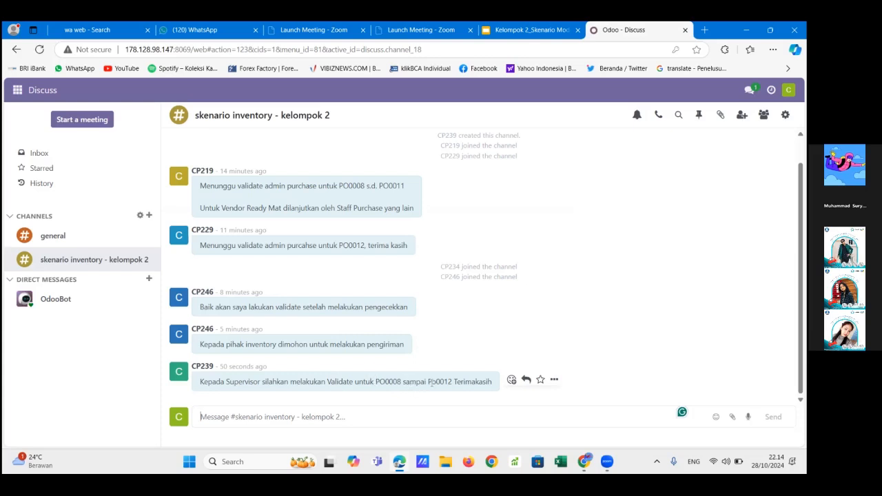
left_click(15, 92)
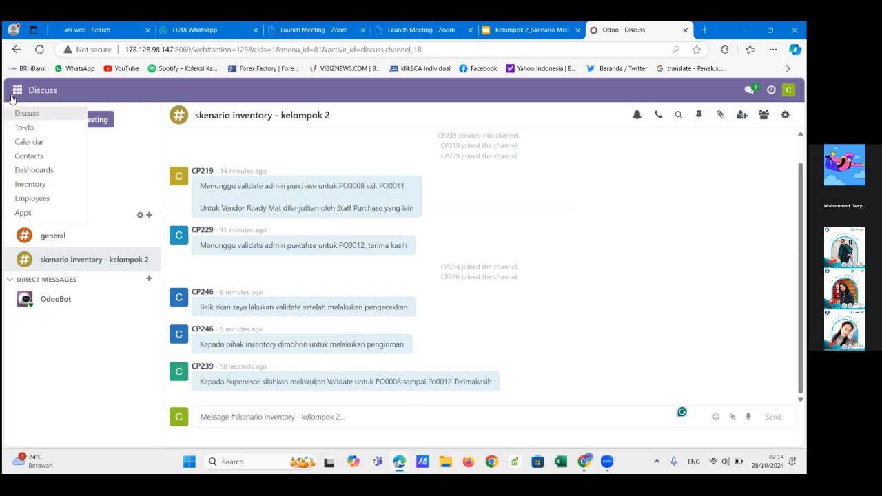
left_click(39, 186)
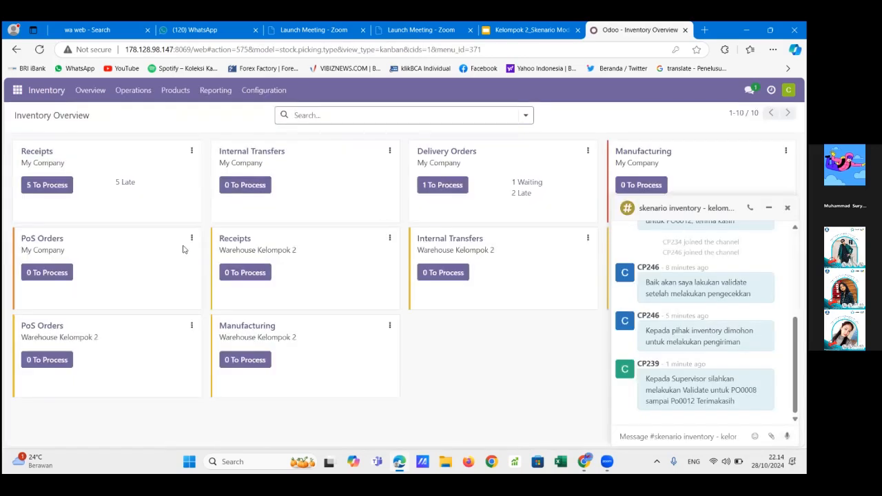
left_click(44, 183)
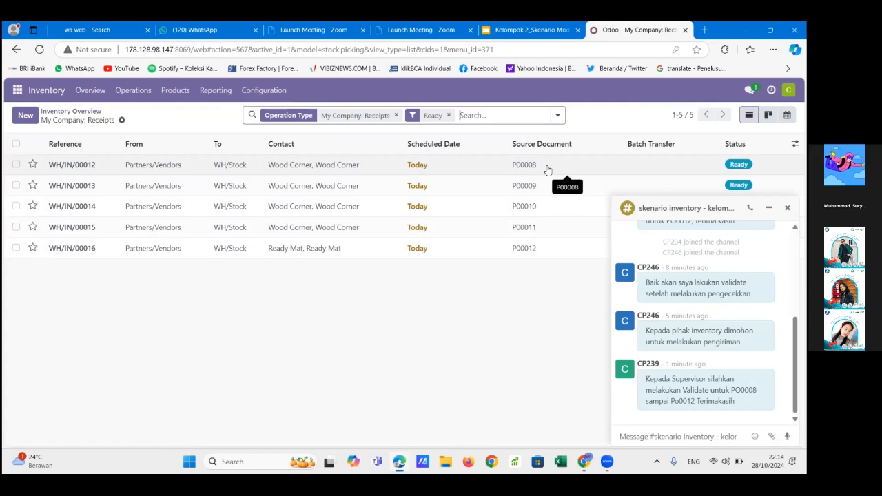
Review the Table Leg line on the Wood Corner receipt for P00008, validate the receipt, and return to the receipts list
left_click(175, 173)
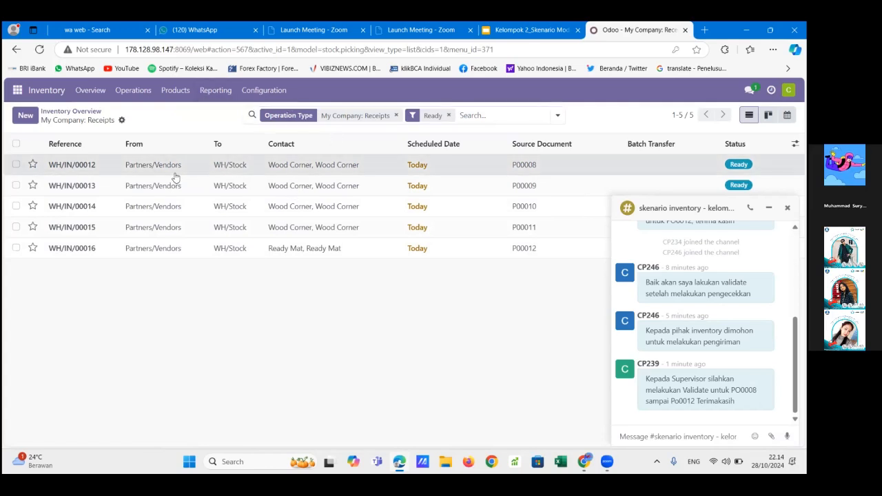
scroll(221, 273, "down", 2)
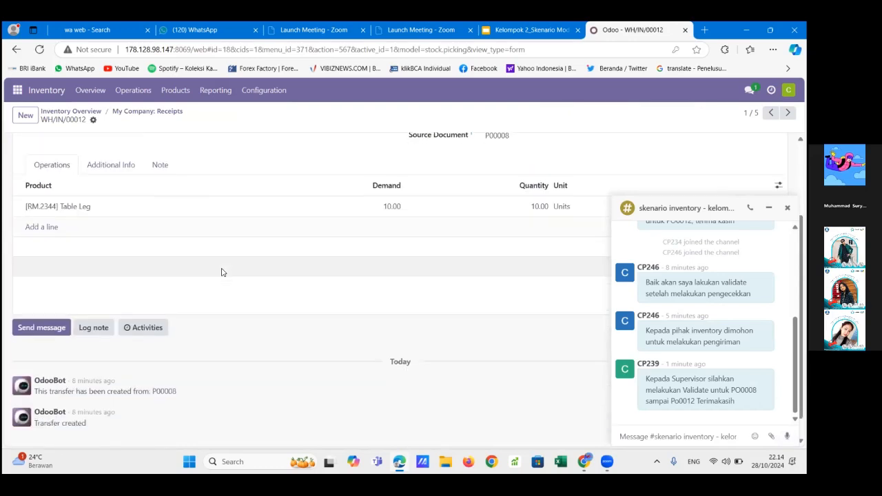
scroll(221, 272, "up", 2)
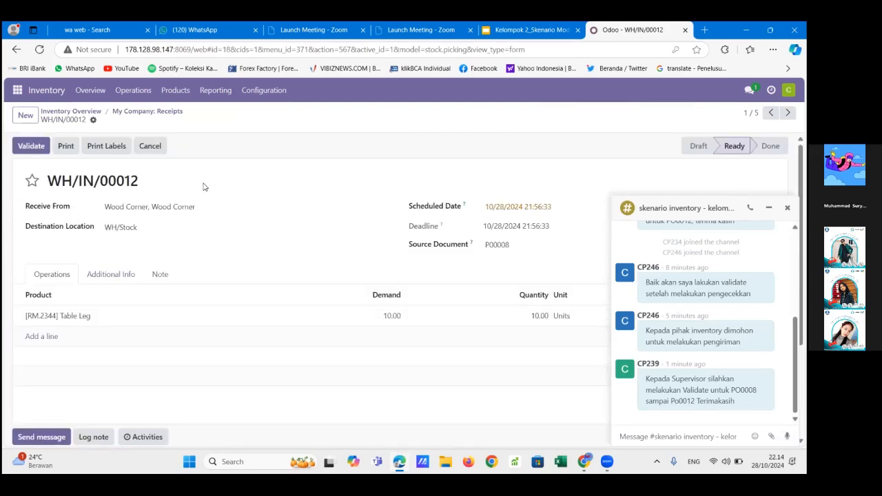
scroll(260, 248, "down", 2)
scroll(260, 248, "up", 2)
scroll(259, 247, "down", 2)
scroll(260, 247, "up", 2)
scroll(65, 315, "down", 2)
scroll(69, 315, "up", 2)
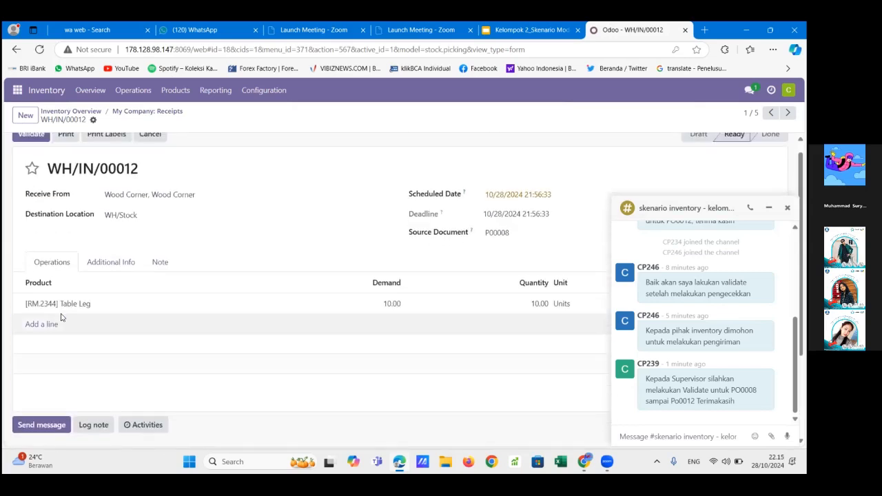
scroll(281, 319, "down", 2)
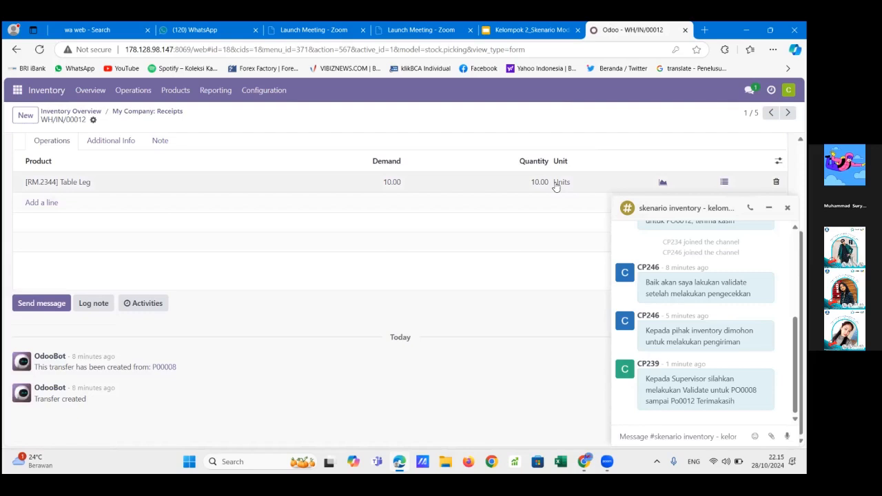
scroll(556, 187, "up", 2)
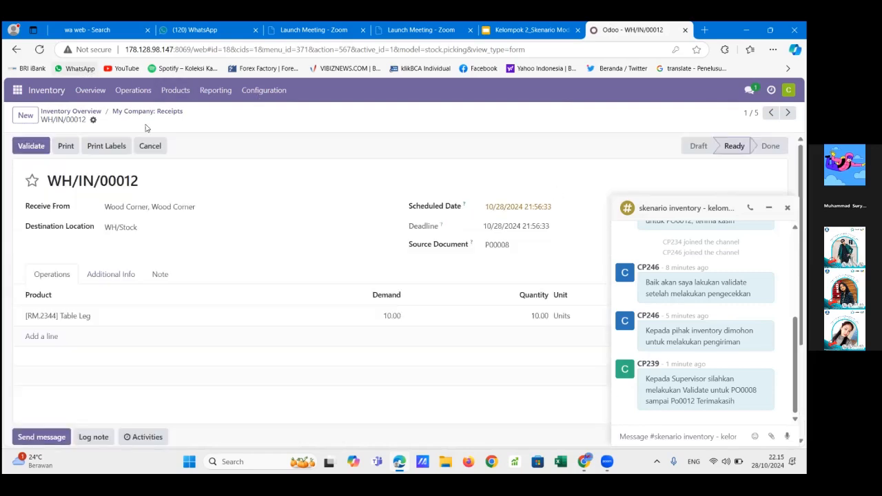
left_click(24, 148)
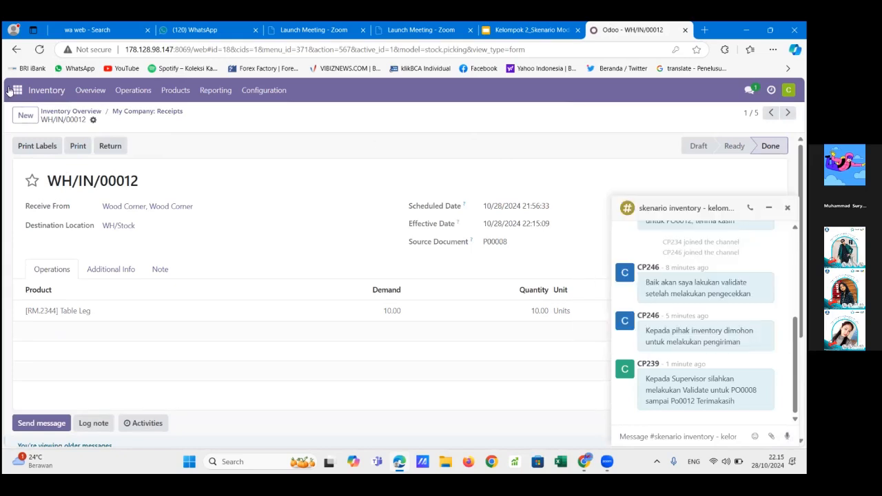
left_click(149, 113)
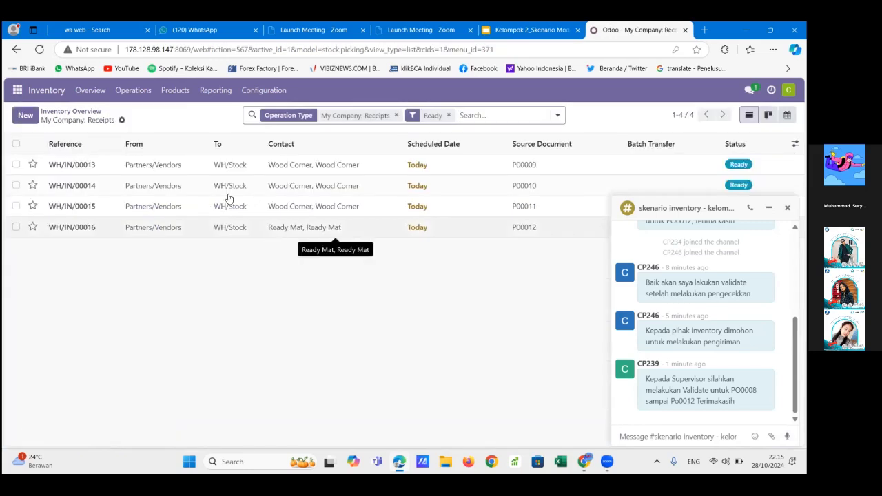
Open the Wood Corner receipt for P00009, compare the Bolt demand and quantity, and close the channel chat window
left_click(154, 164)
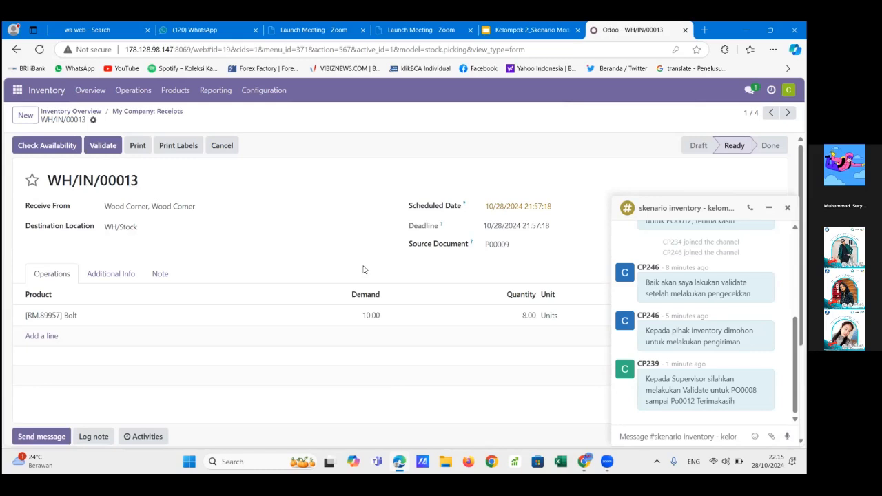
scroll(365, 269, "down", 3)
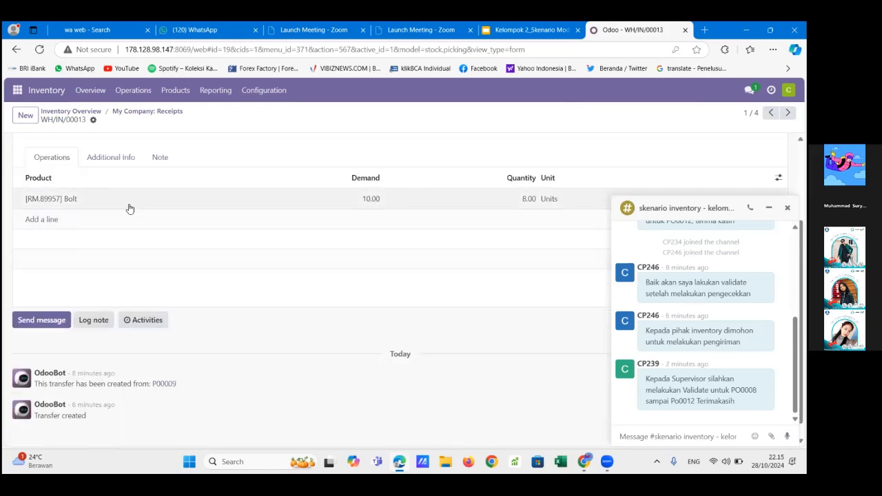
scroll(130, 213, "up", 1)
scroll(129, 218, "up", 1)
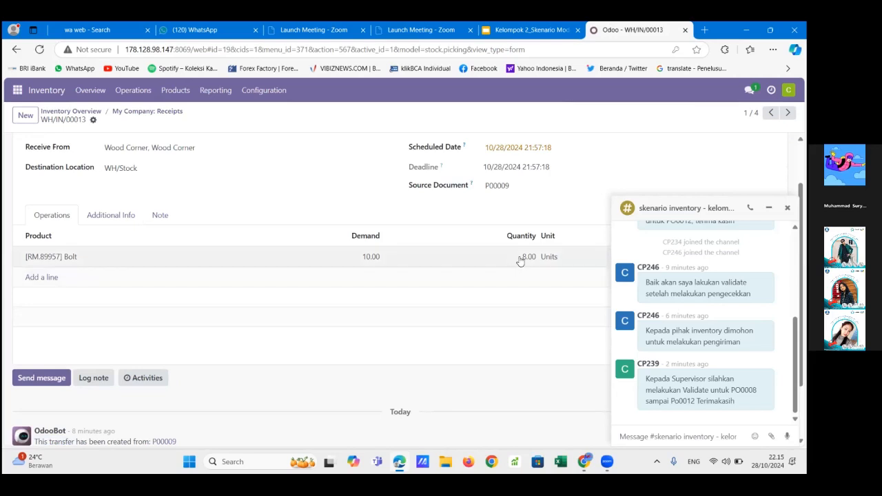
scroll(520, 261, "down", 2)
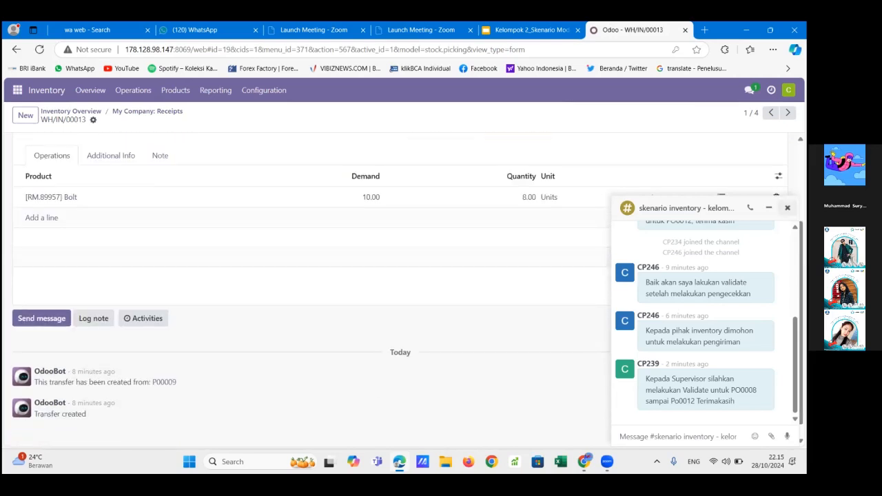
left_click(787, 207)
scroll(508, 182, "up", 3)
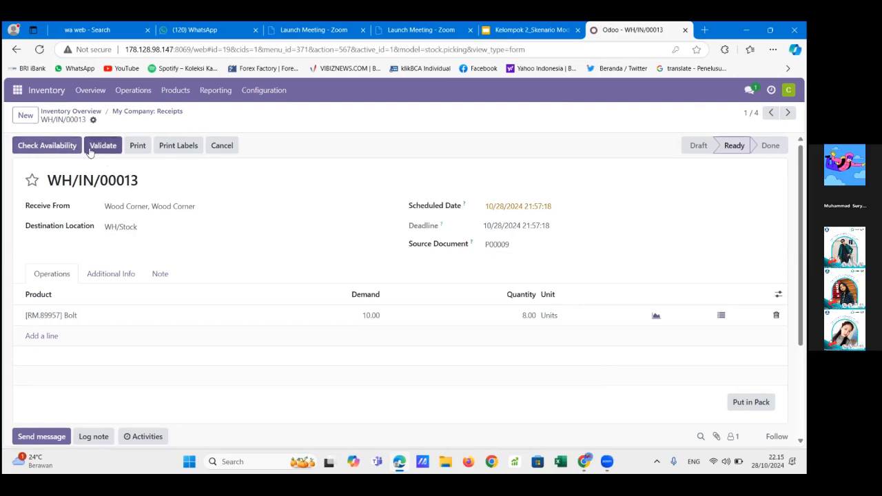
Check availability on the Bolt receipt for P00009, validate it, and return to the receipts list
left_click(48, 148)
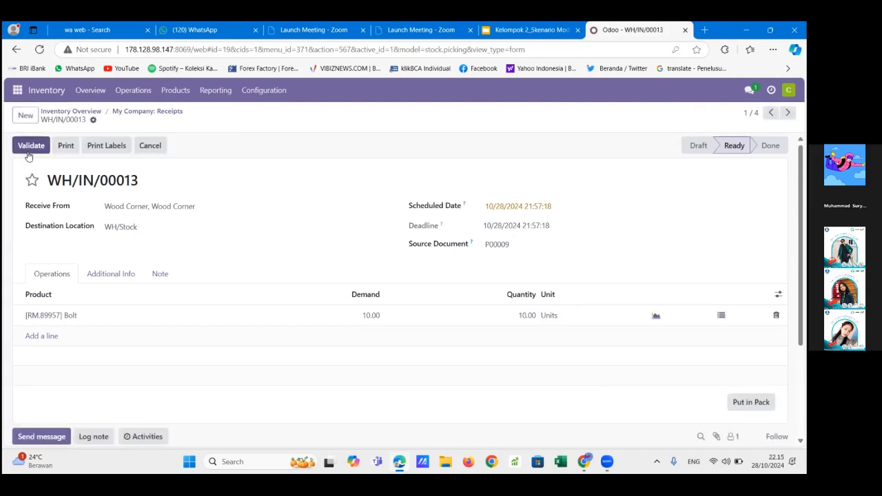
left_click(23, 152)
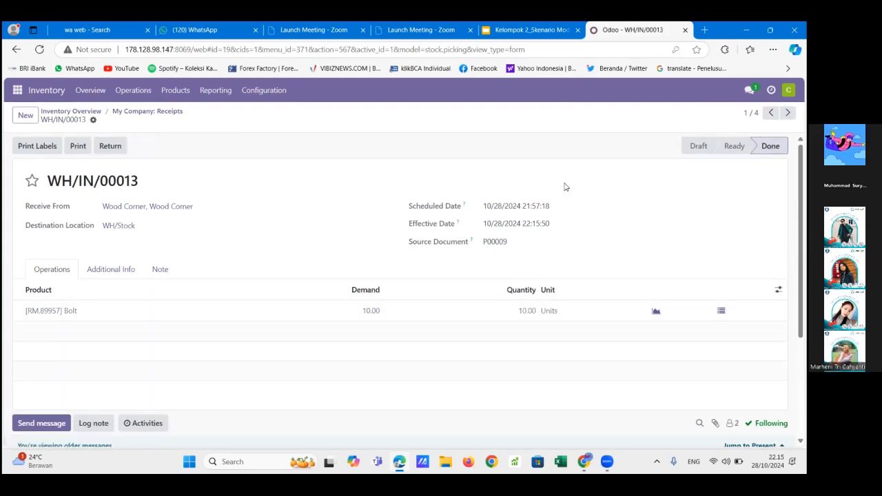
left_click(176, 112)
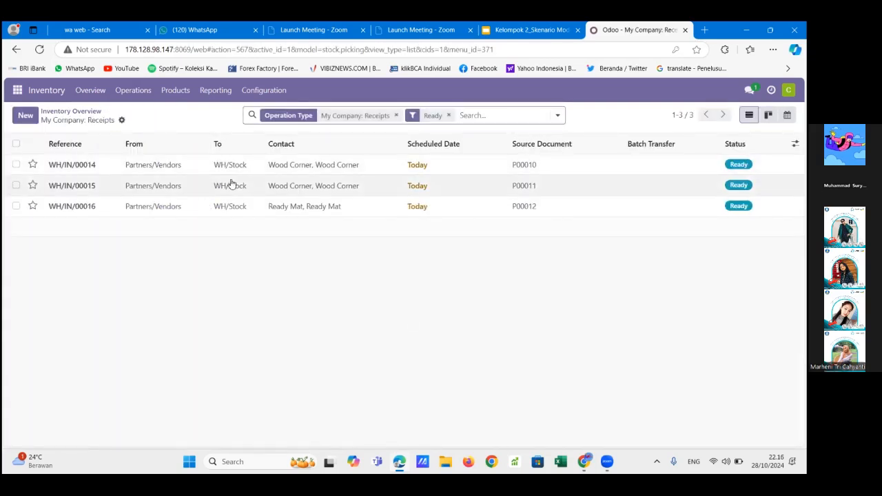
Open the Wood Corner receipt for P00010, check the Screw availability, validate the receipt, and return to the receipts list
left_click(384, 173)
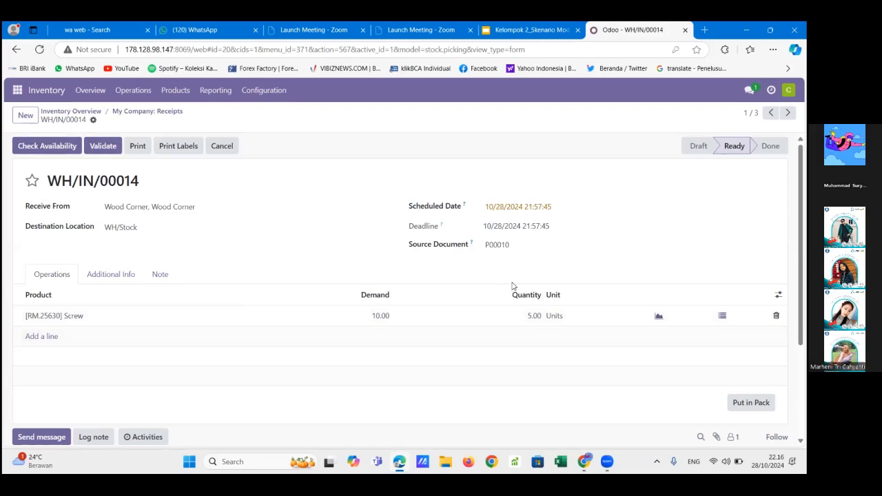
left_click(47, 146)
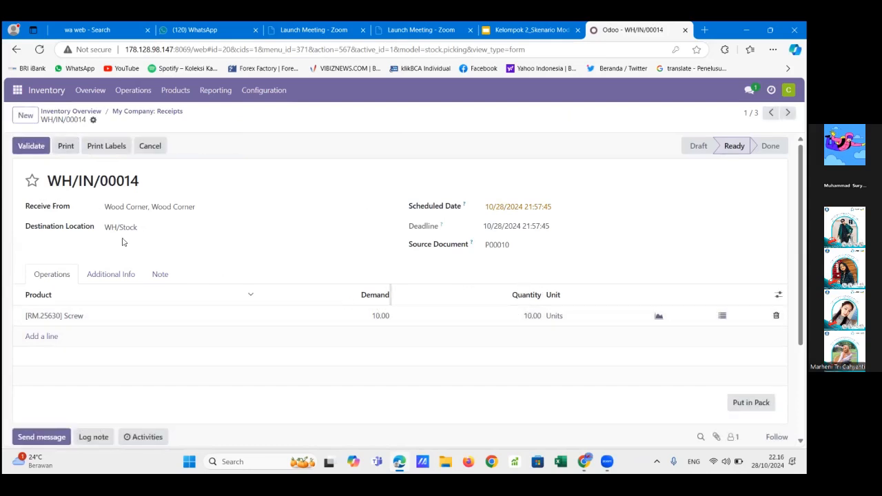
left_click(34, 147)
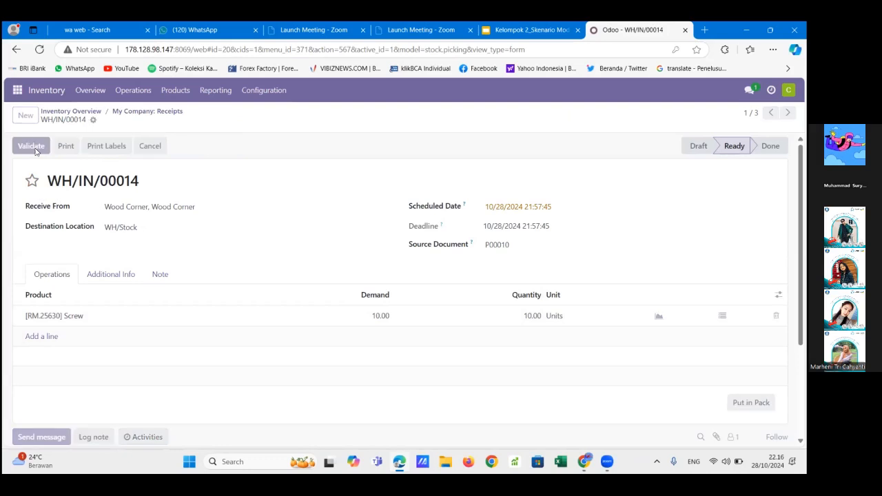
left_click(148, 112)
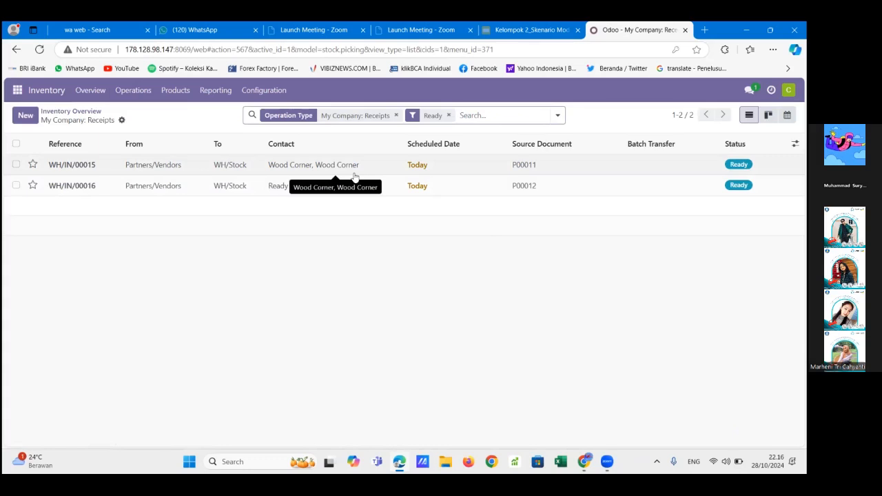
Validate the Wood Corner receipt for P00011 containing Wood Panel, and return to the receipts list
left_click(354, 174)
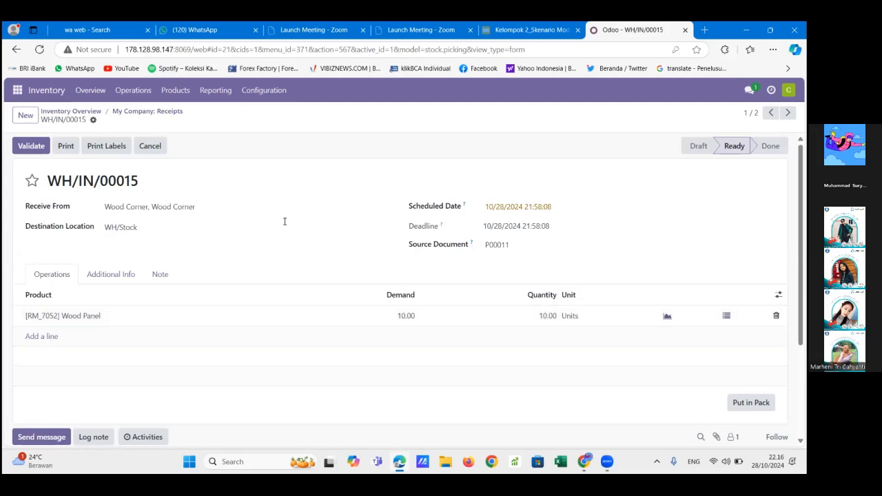
left_click(31, 146)
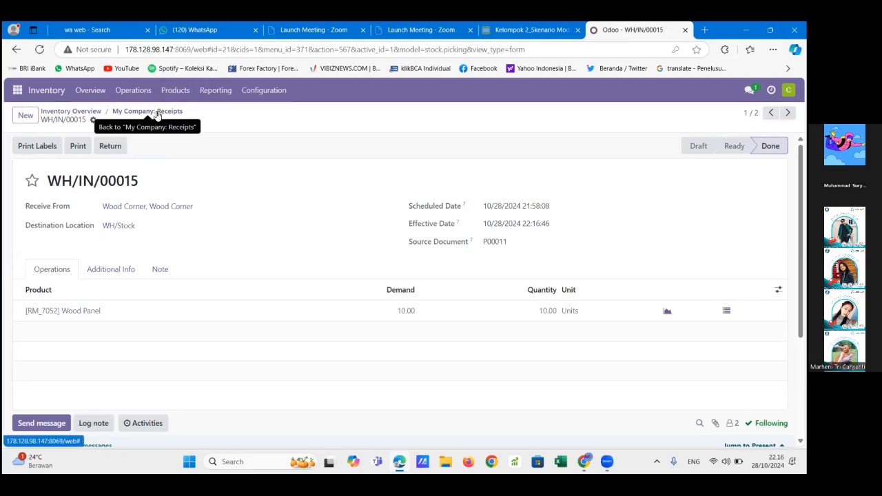
left_click(157, 113)
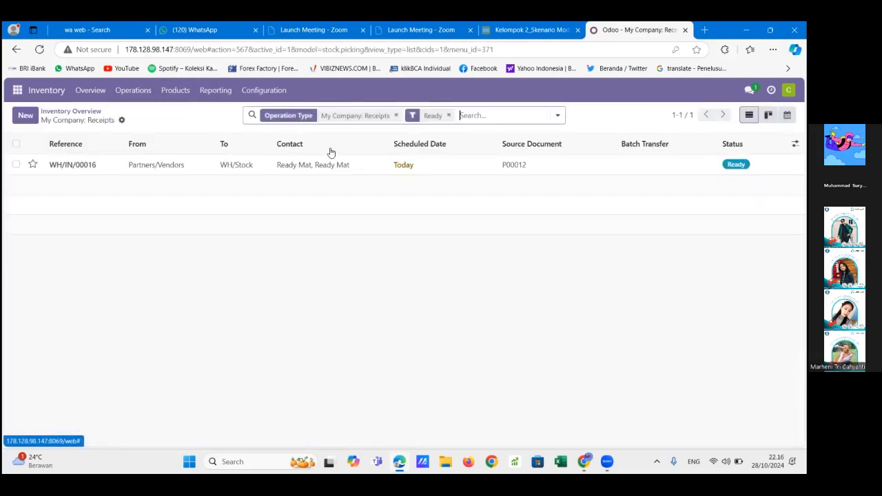
Open the Ready Mat receipt for P00012, compare its demand and quantities, validate it, and return to the inventory overview
left_click(181, 170)
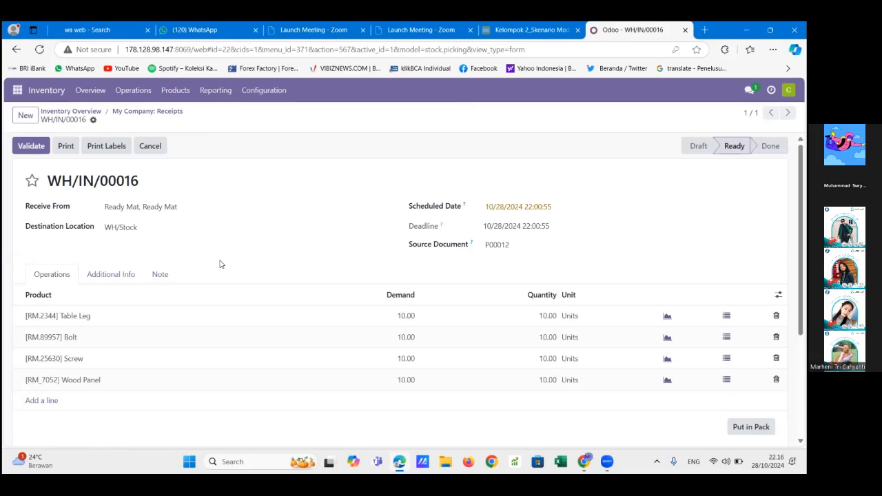
scroll(71, 314, "down", 3)
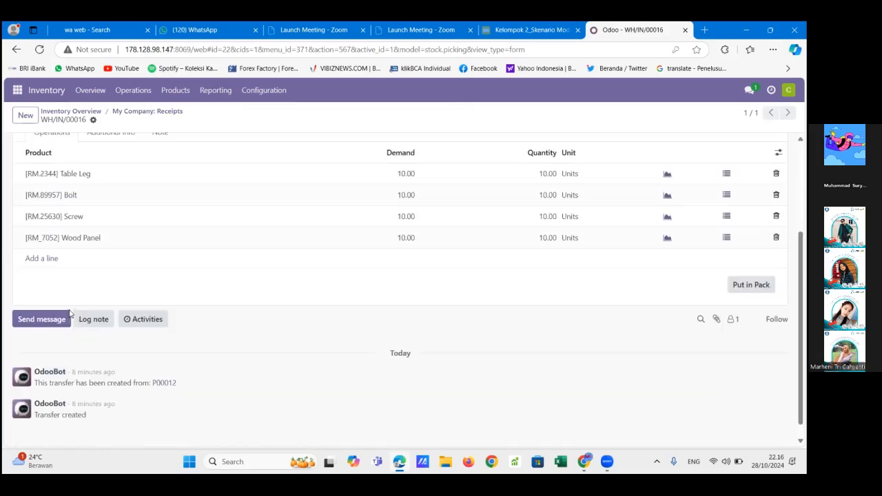
scroll(71, 314, "up", 3)
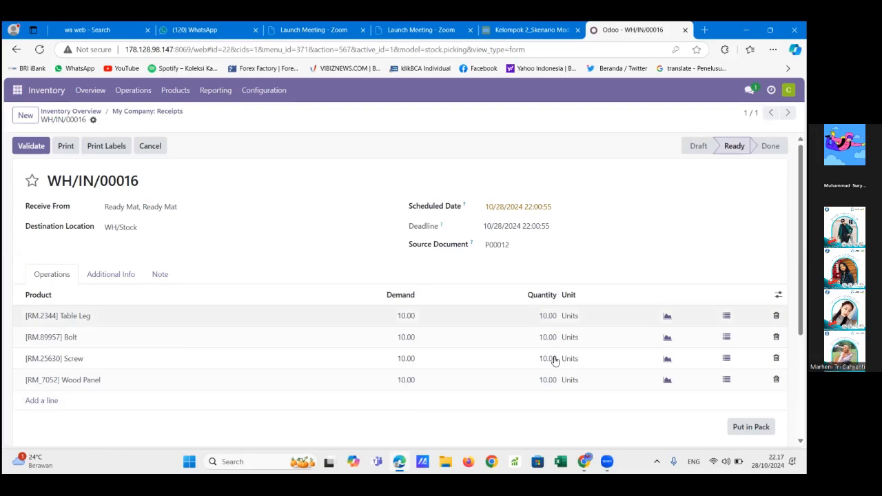
scroll(105, 207, "down", 3)
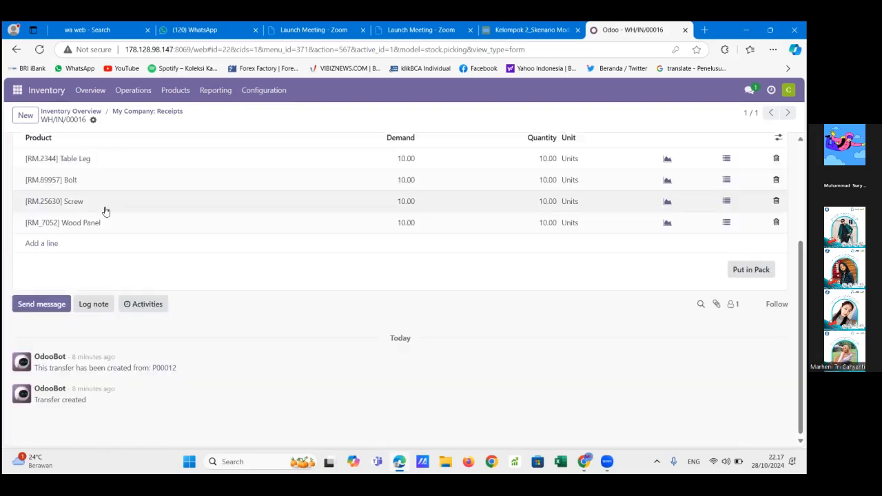
scroll(105, 206, "up", 3)
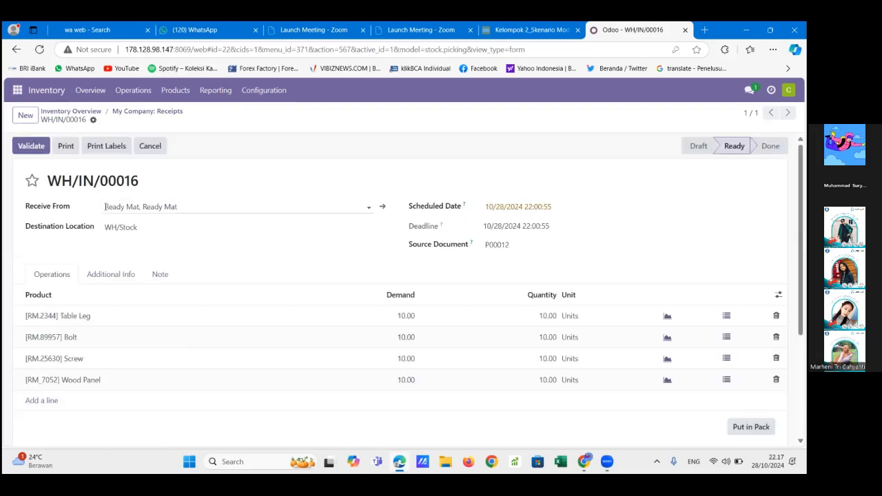
left_click(31, 148)
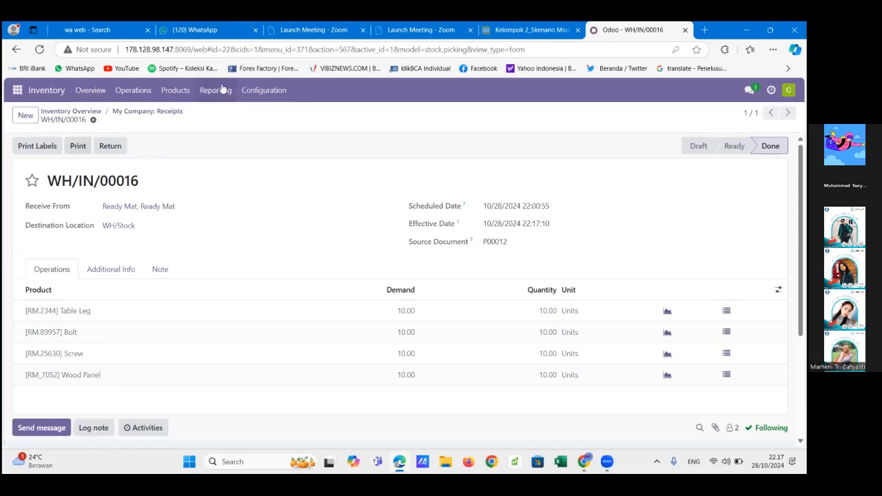
left_click(160, 113)
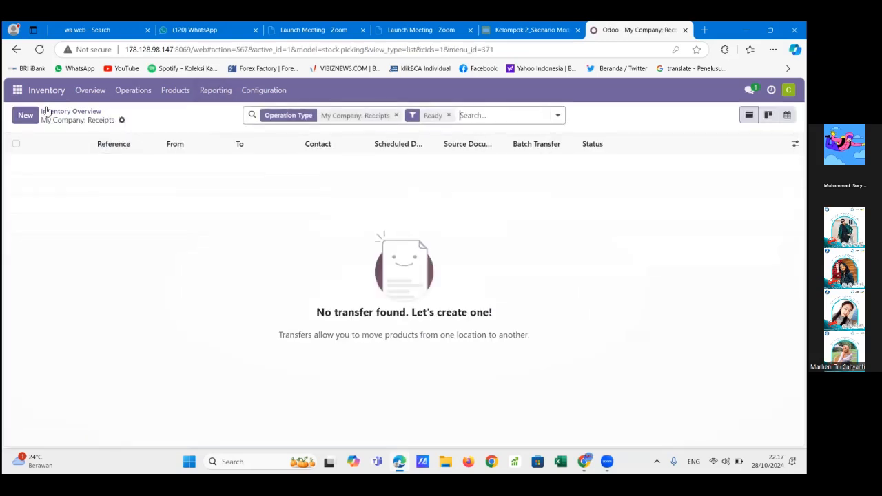
left_click(30, 91)
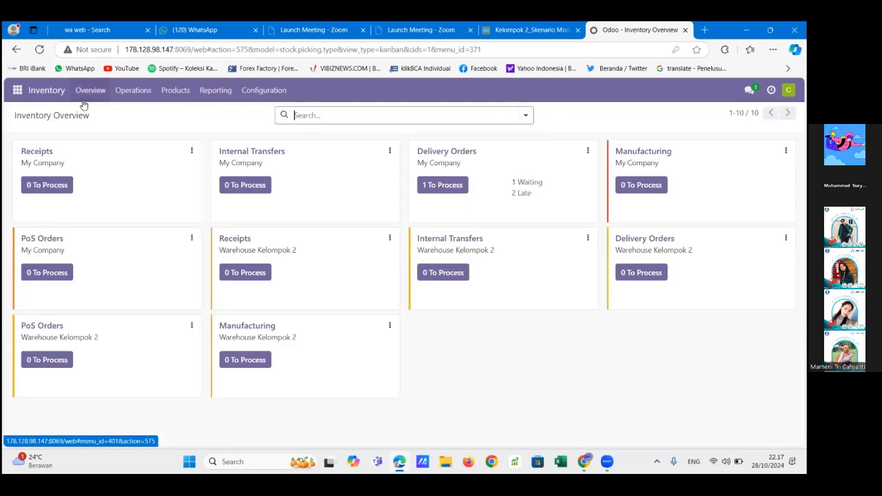
Post "Terimakasih, saya sudah melakukan Validate untuk PO0008 sampai PO0012" in the skenario inventory - kelompok 2 Discuss channel
left_click(17, 91)
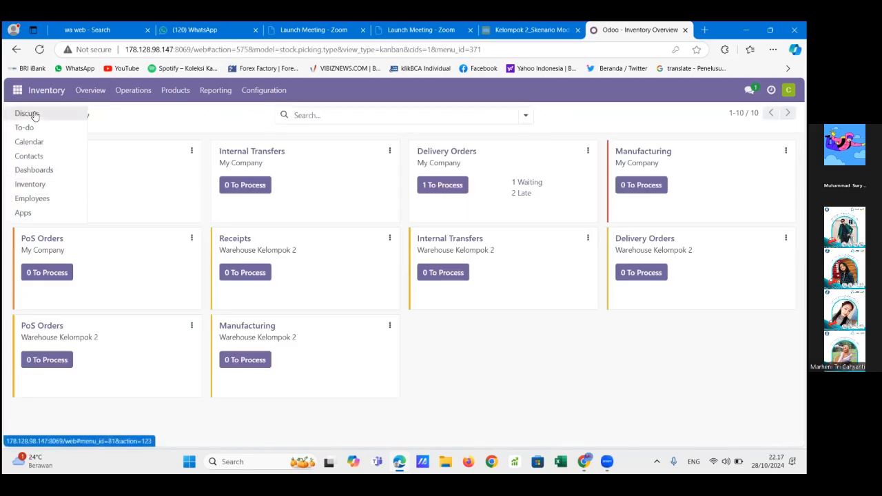
left_click(37, 118)
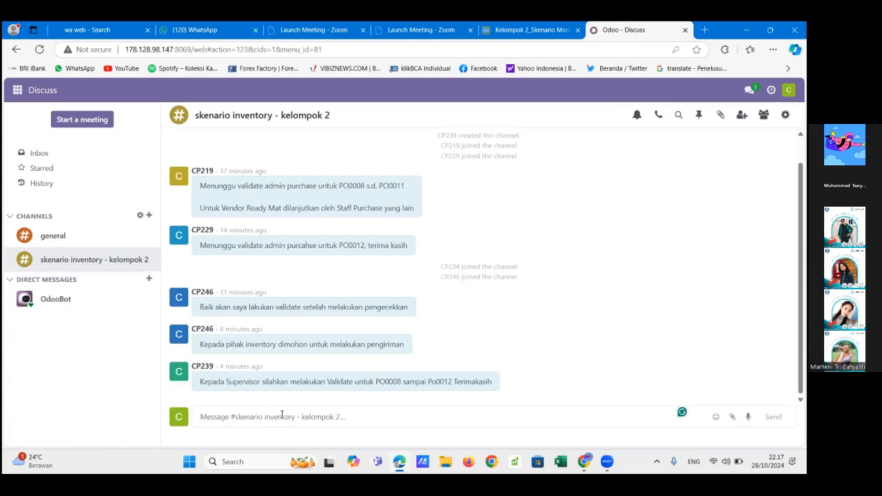
type("Terimakasih")
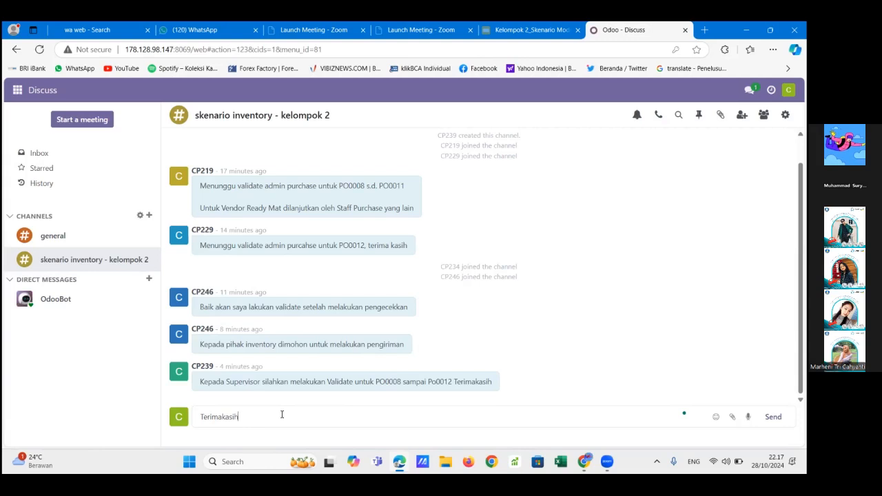
type(", saya sudah melakukan VAlidate ")
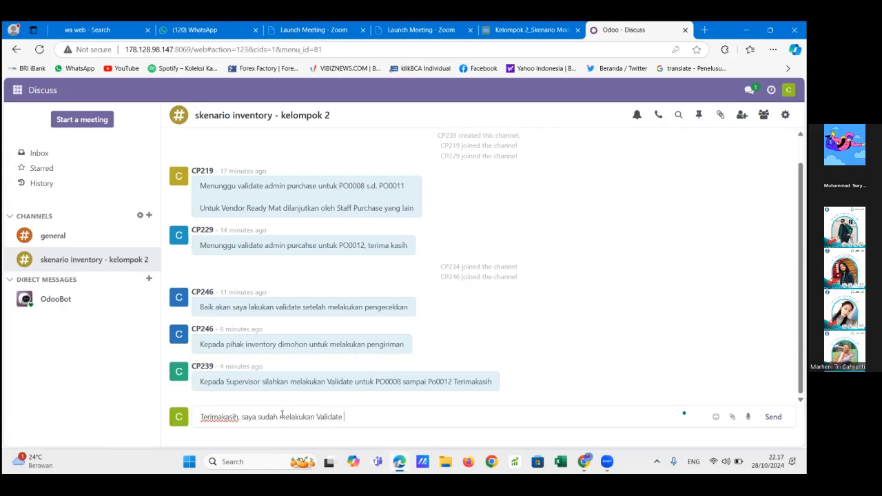
type("untuk PO0008-")
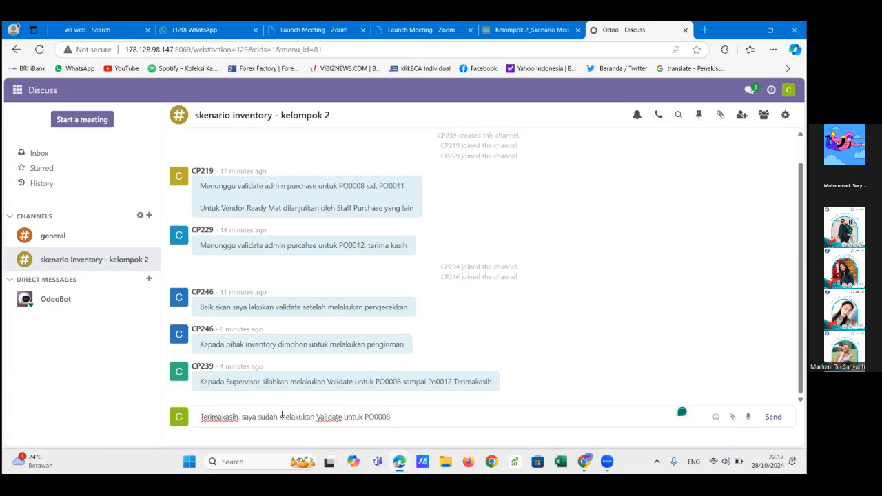
key("BackSpace")
type("sampai PO0012")
key("Return")
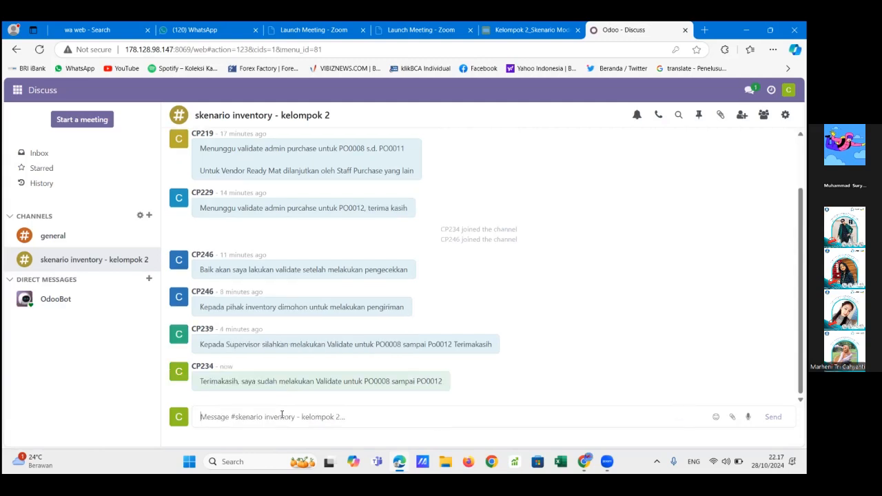
Open the Stock report in Inventory and examine the on-hand quantities of the received components
left_click(18, 92)
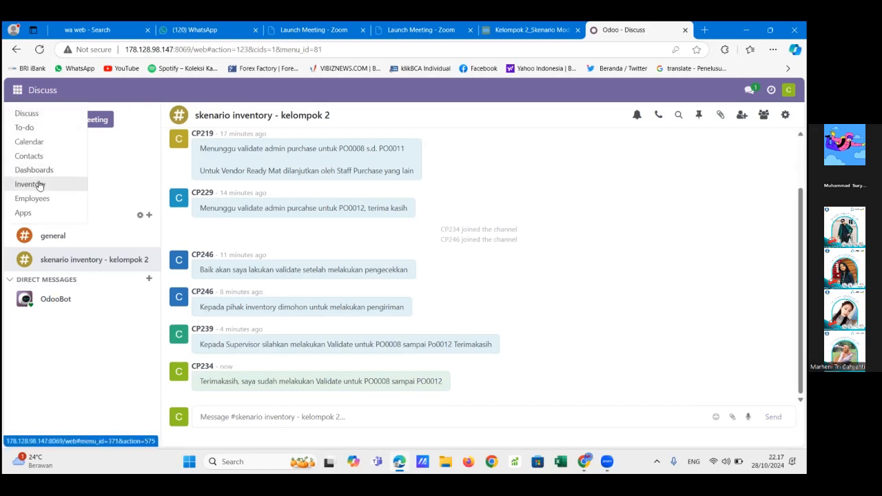
left_click(40, 185)
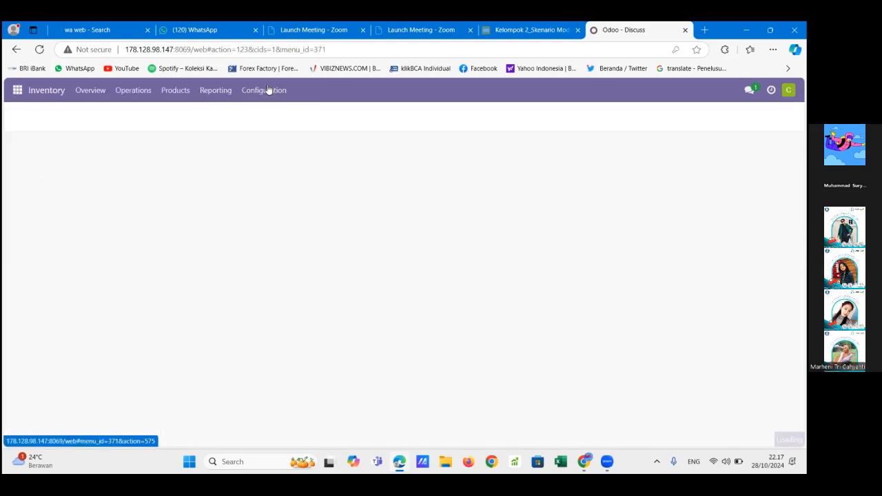
left_click(207, 96)
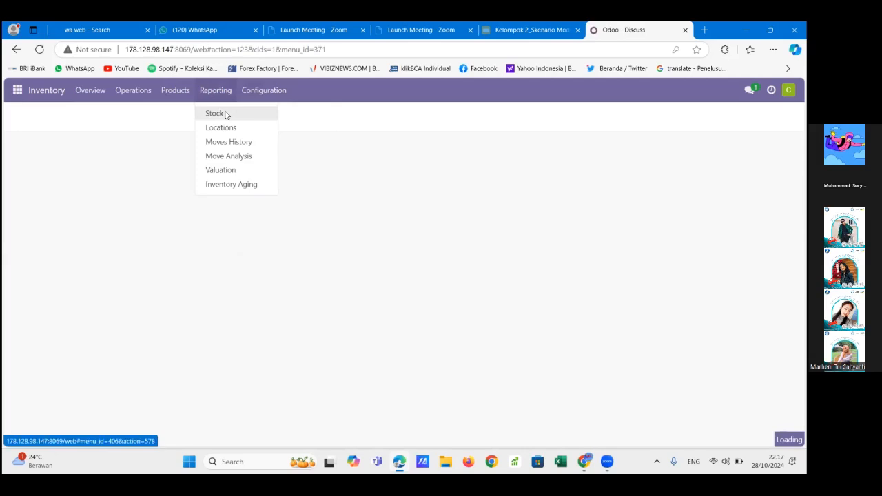
left_click(226, 114)
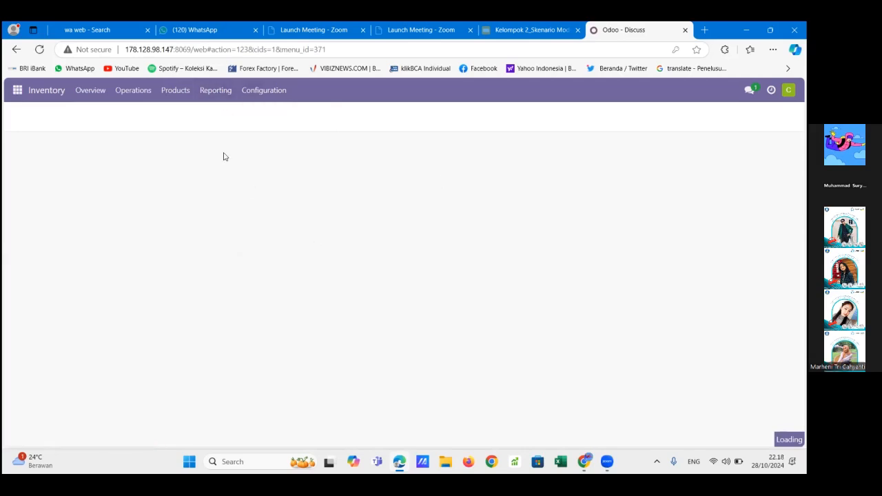
left_click(199, 97)
left_click(214, 90)
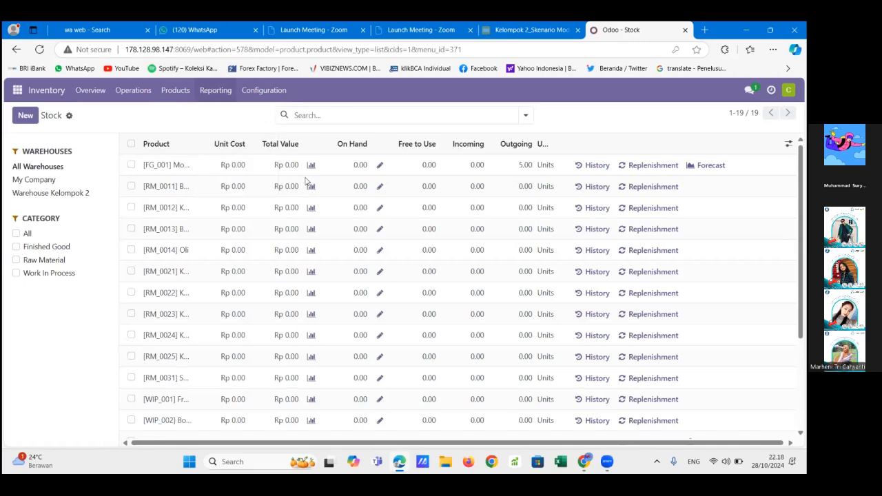
scroll(357, 302, "down", 2)
scroll(357, 303, "down", 2)
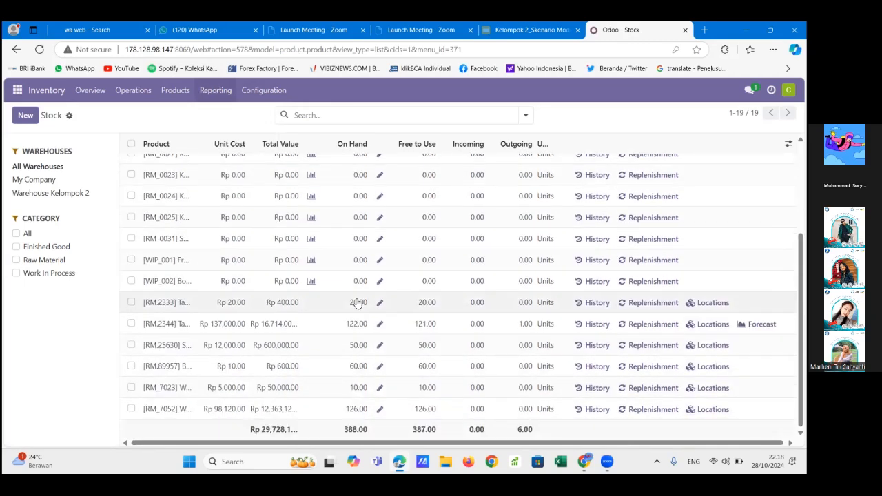
View the Table Leg product record from the stock report, return to the report, and review the component stock rows
left_click(326, 332)
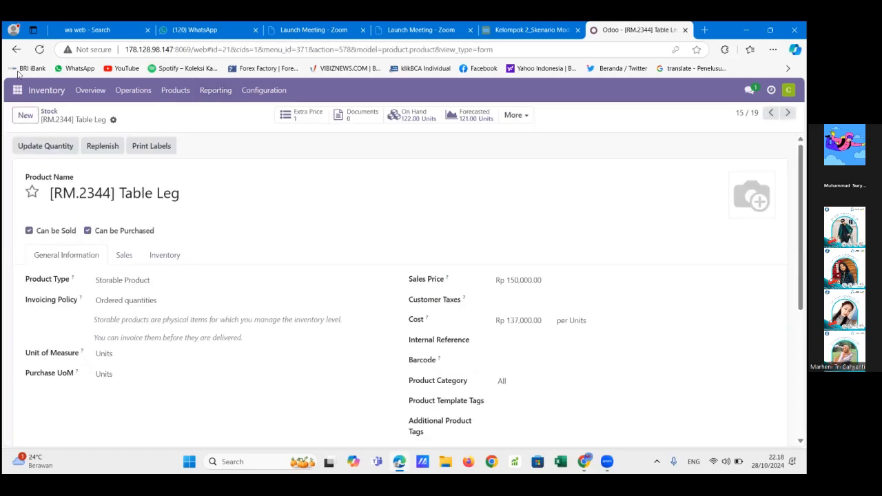
left_click(54, 112)
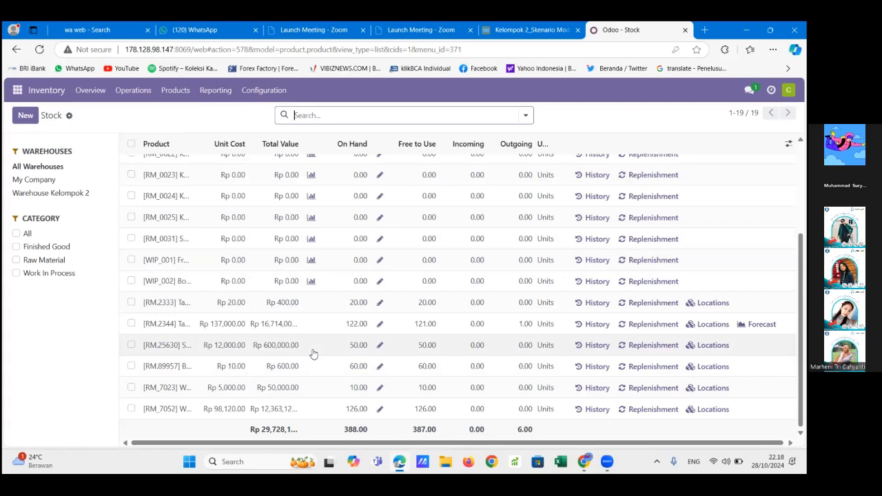
scroll(314, 353, "up", 3)
scroll(313, 354, "down", 3)
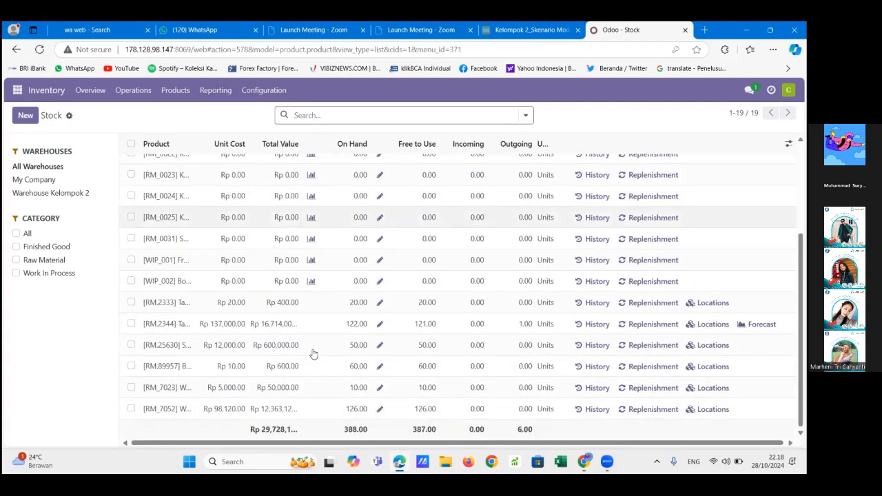